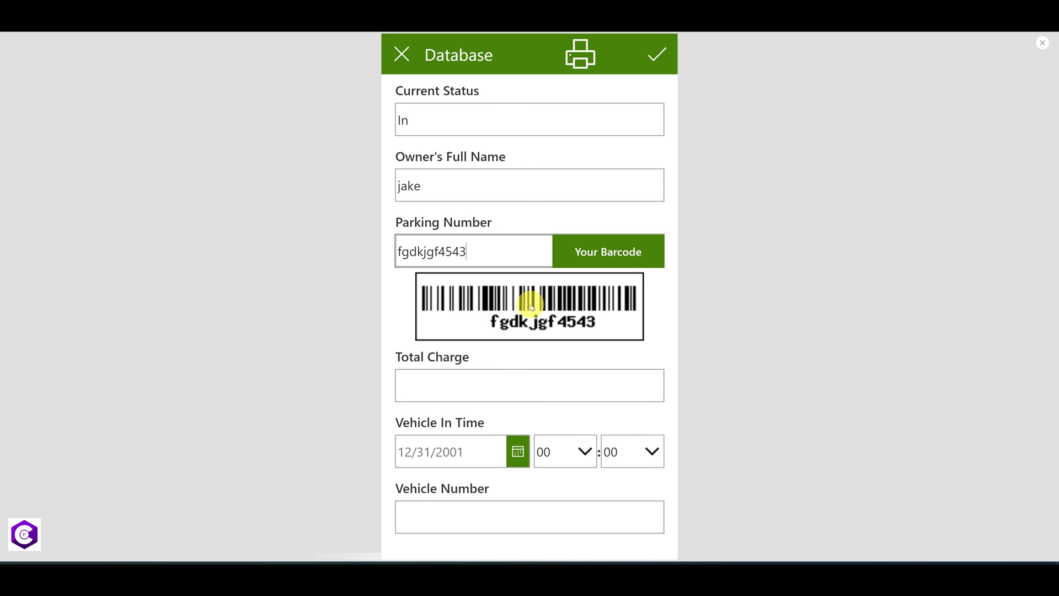
Step: Fill in the record with a total charge of 100, a vehicle in time of 12/23/2021 07:07, and the vehicle number
click(477, 389)
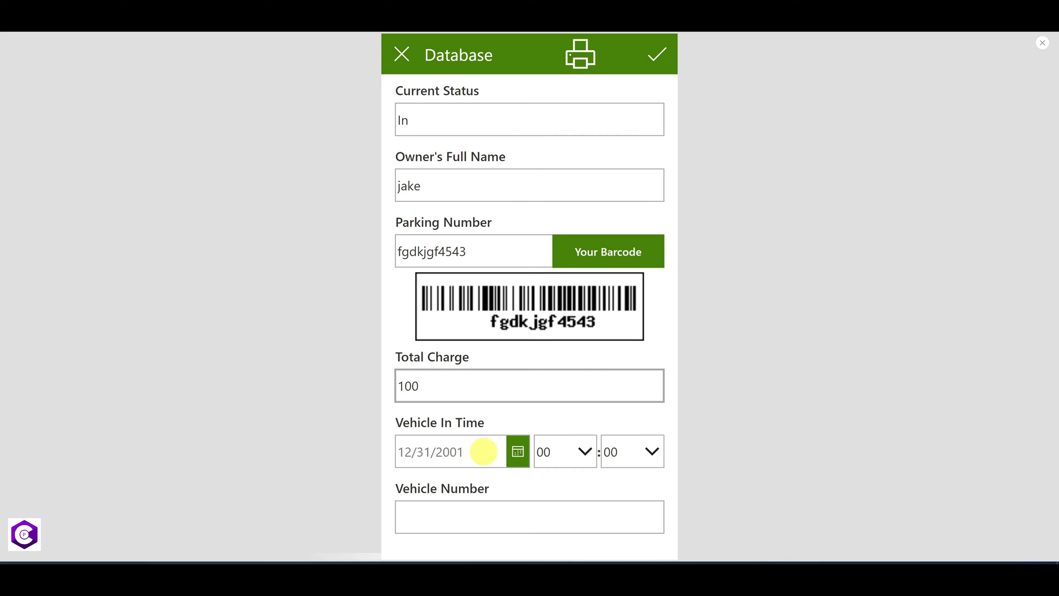
click(515, 457)
click(549, 499)
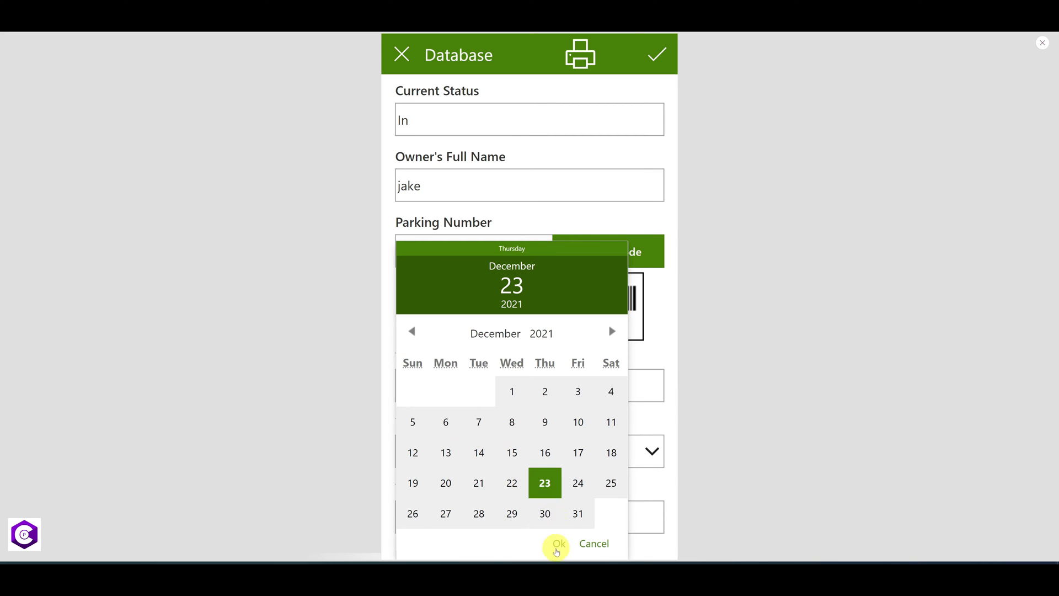
click(558, 543)
click(573, 451)
click(571, 414)
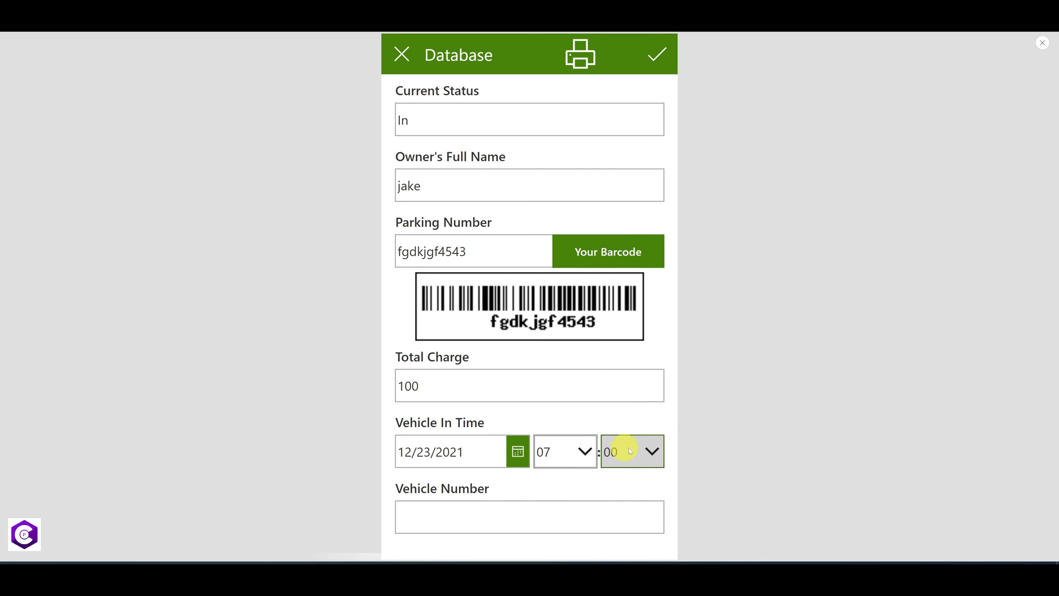
click(634, 455)
click(626, 417)
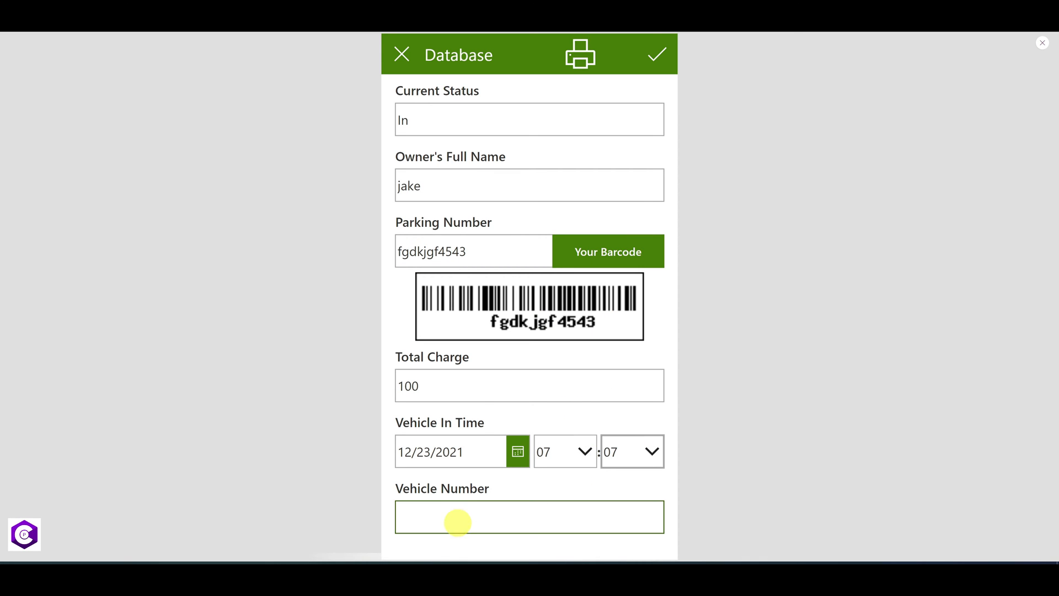
click(455, 512)
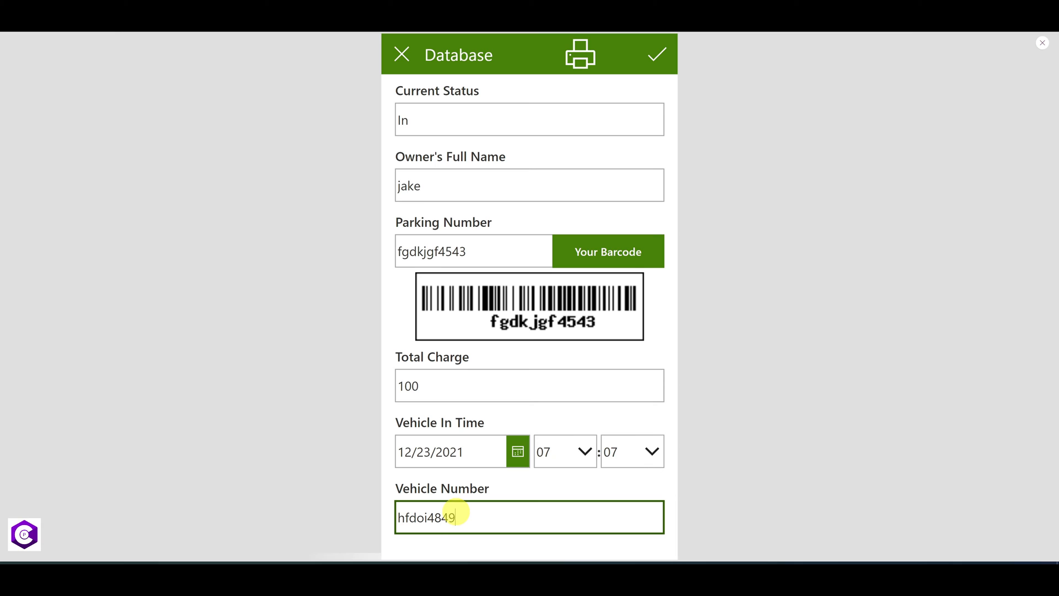
Step: Print the parking record with Microsoft Print to PDF and save it to the database
click(655, 61)
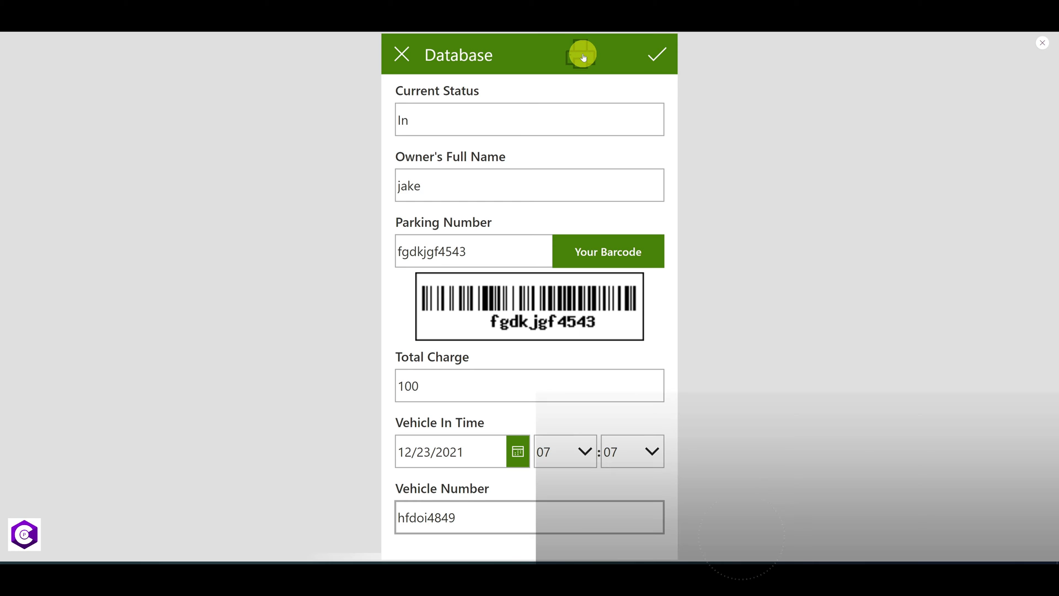
click(582, 55)
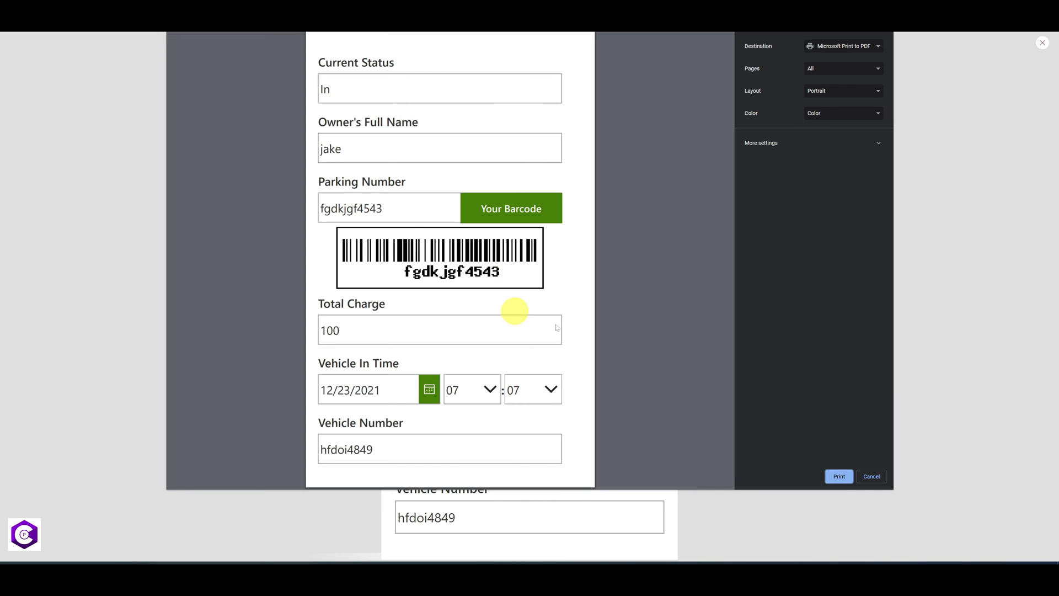
click(839, 477)
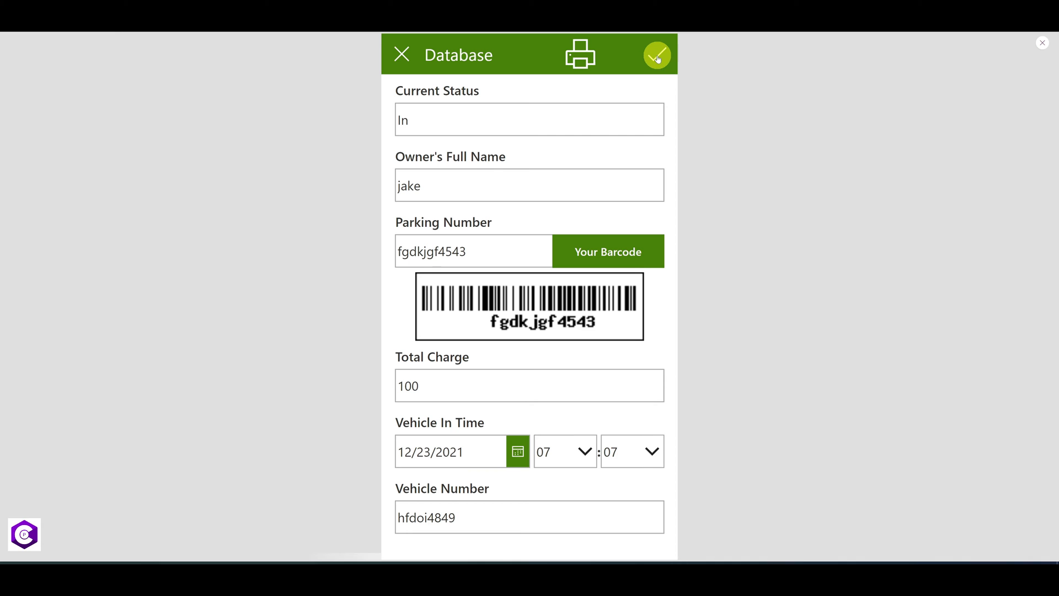
click(657, 55)
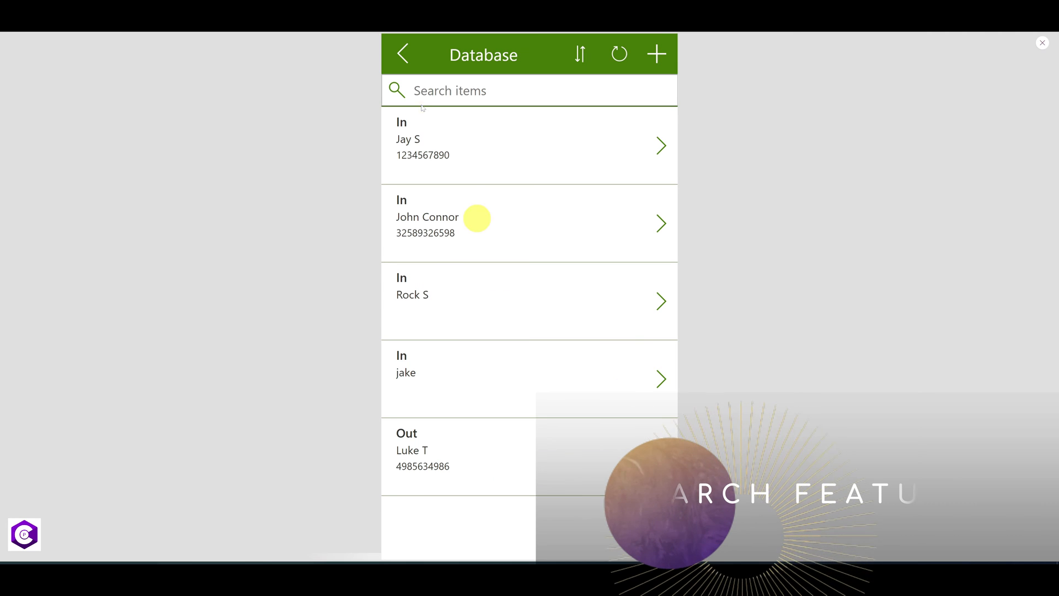
Step: Search the parking records for "k"
click(437, 89)
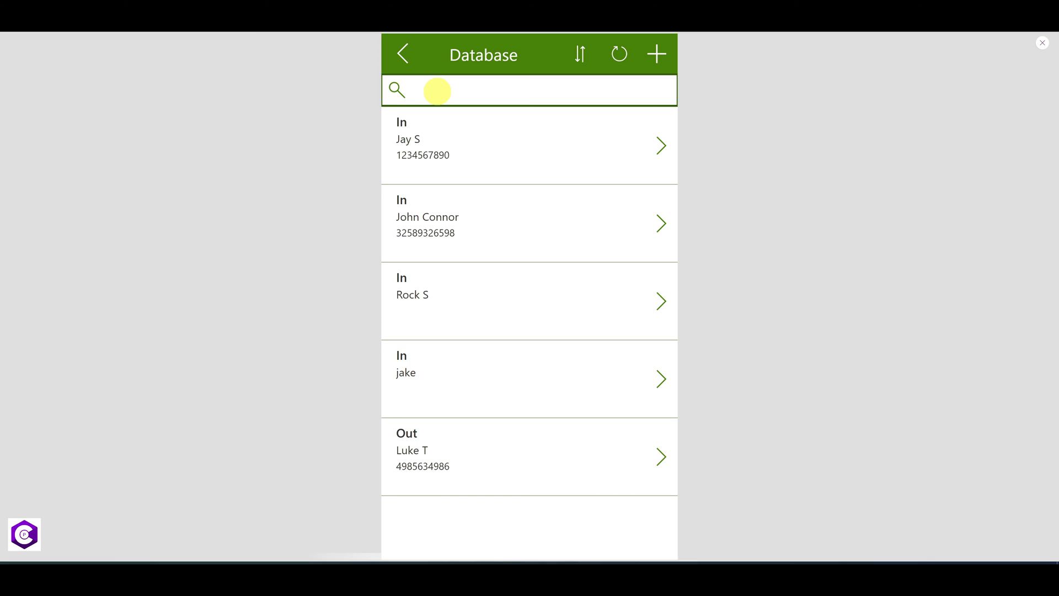
click(421, 91)
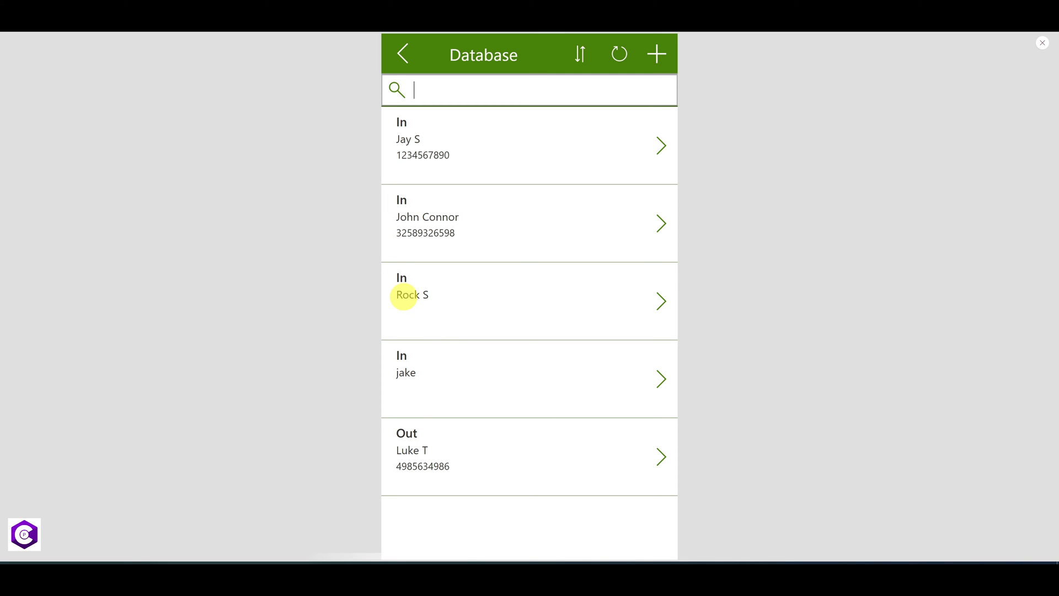
text(k)
click(656, 55)
click(528, 170)
click(401, 55)
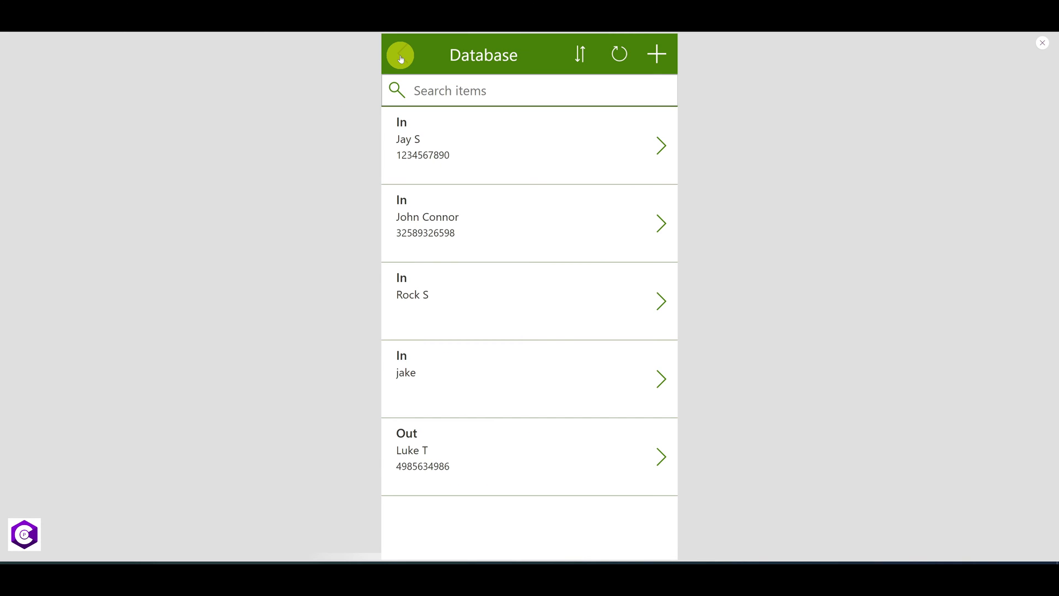
Step: Open the dashboard from the home screen and examine the Quantity by status and Total Charge by day charts
click(402, 55)
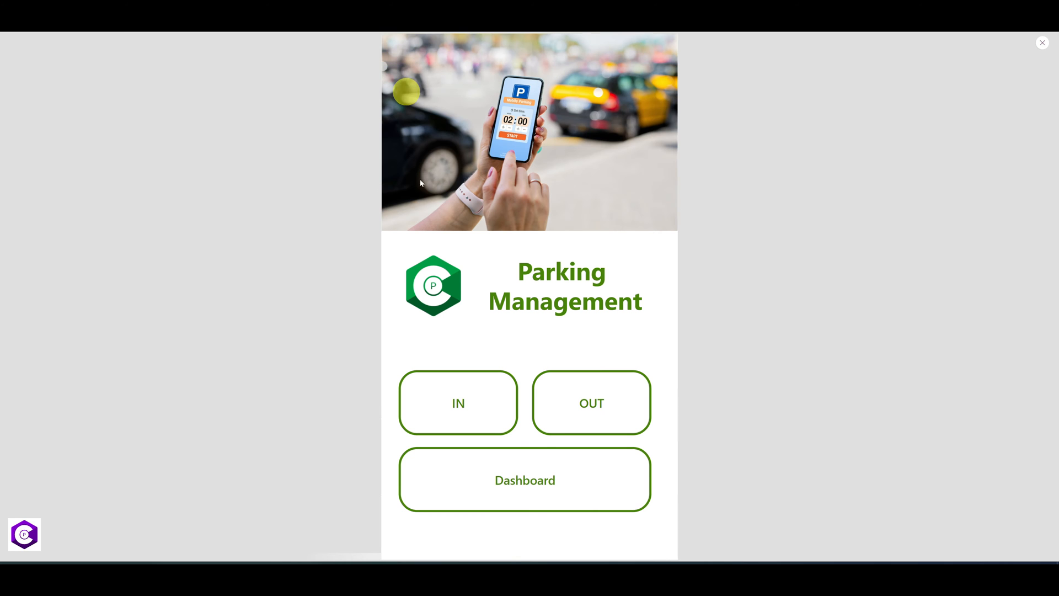
click(544, 485)
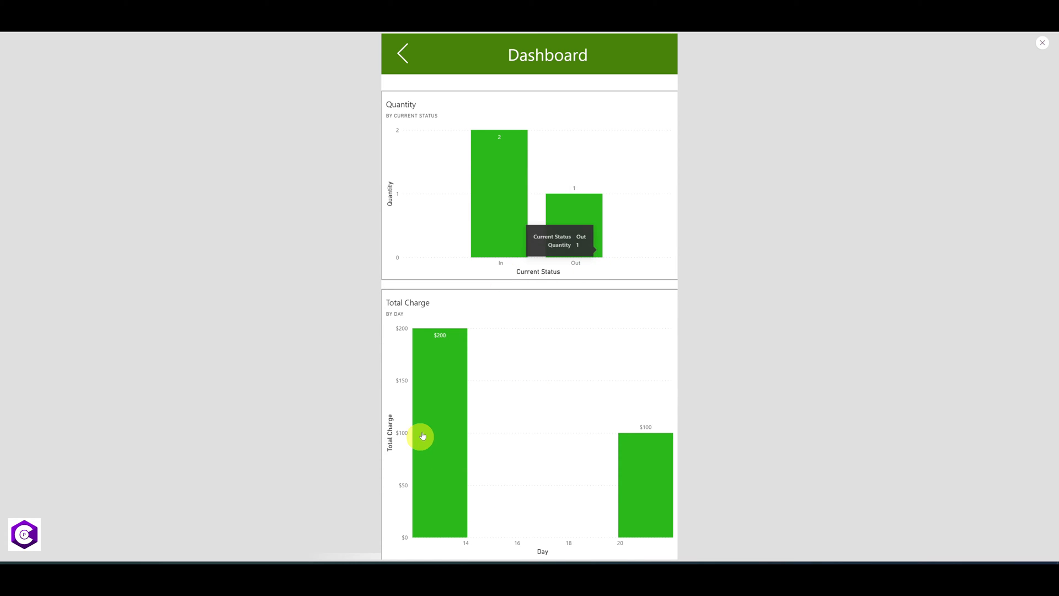
mouse_move(449, 394)
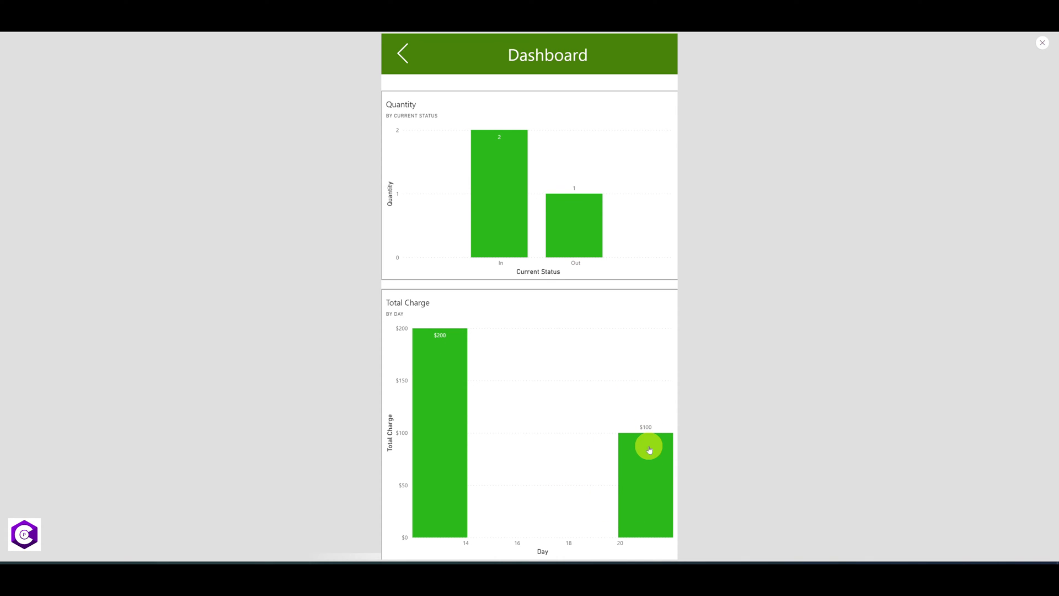
mouse_move(649, 450)
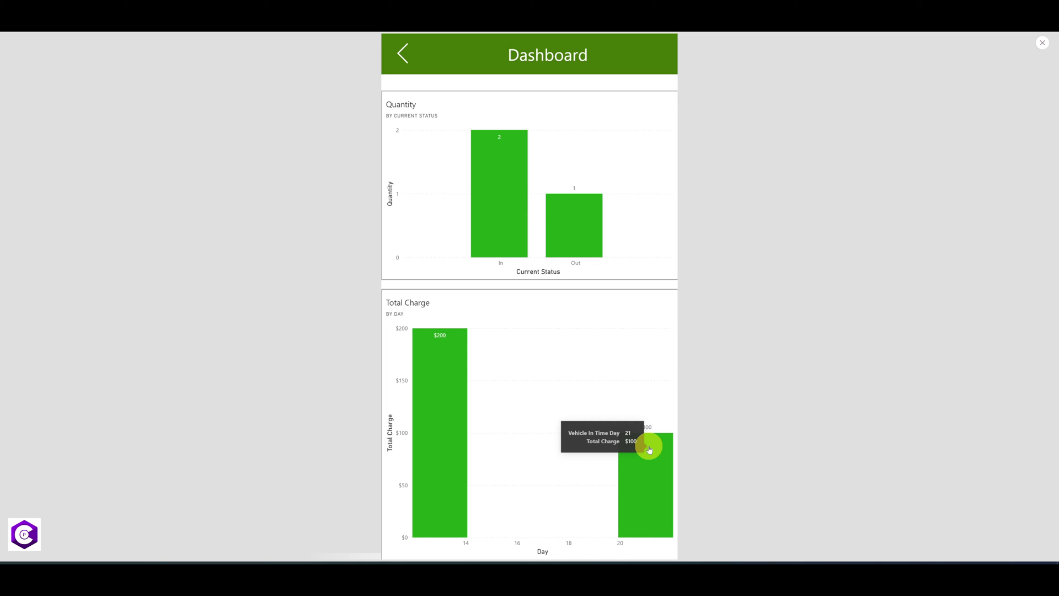
click(409, 60)
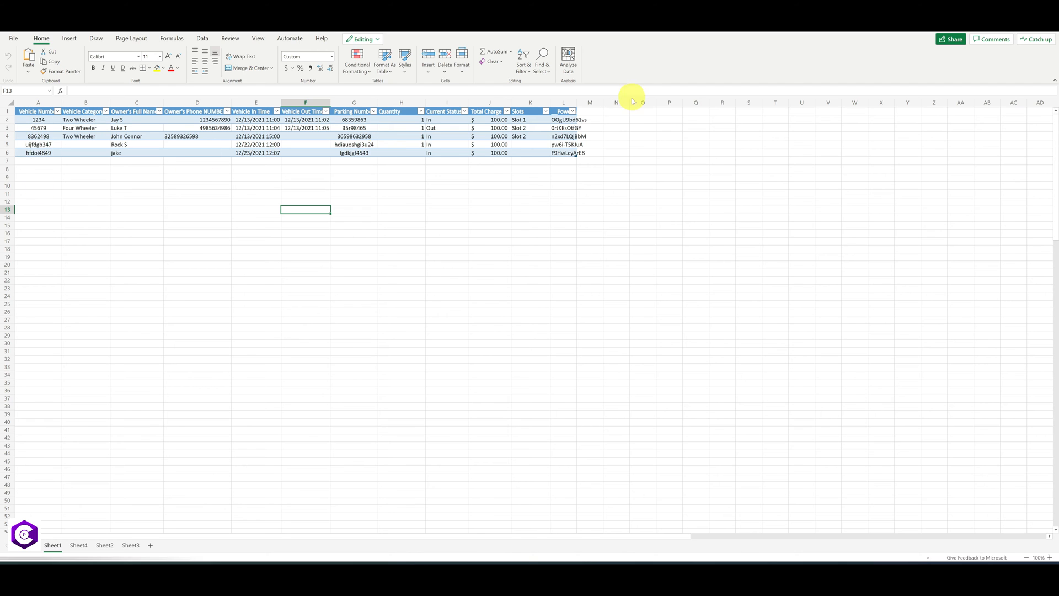
Step: Select the parking data from Vehicle Number to Total Charge in A1:J6 and look at the table insertion options
click(138, 225)
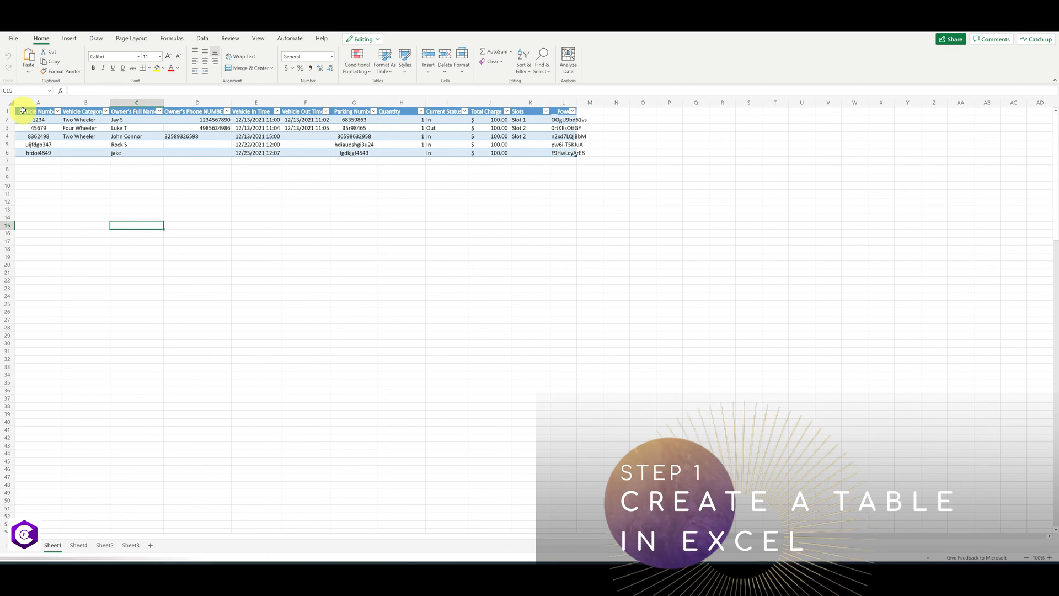
click(22, 112)
drag(23, 112, 485, 151)
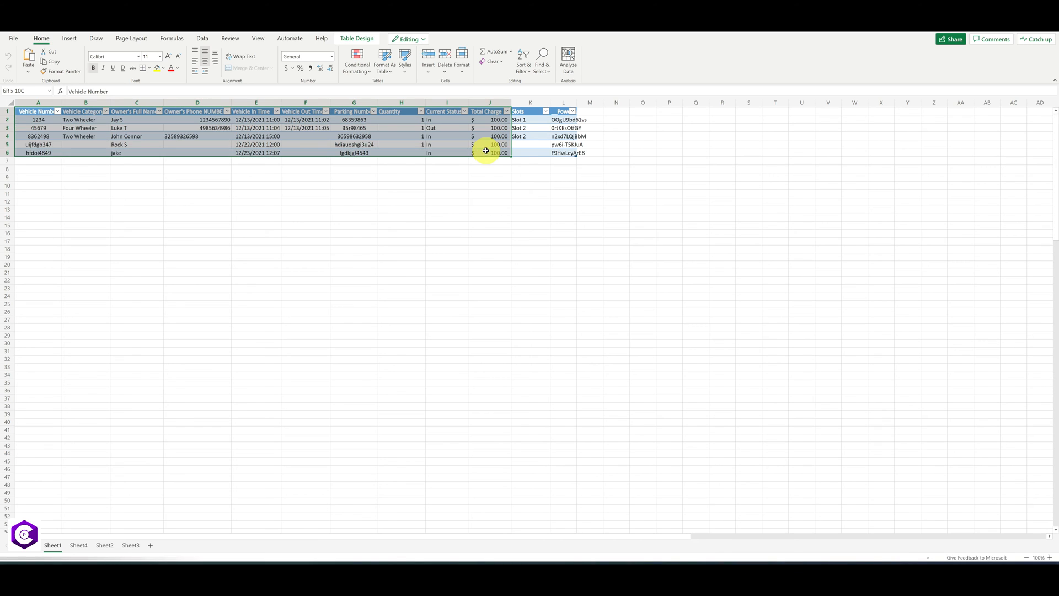
click(68, 38)
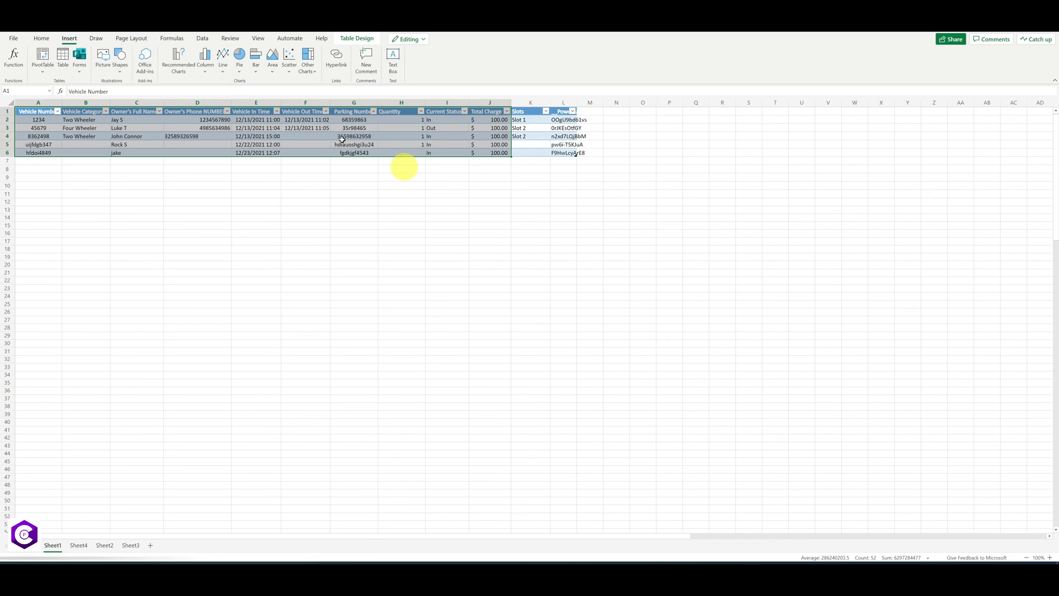
click(267, 220)
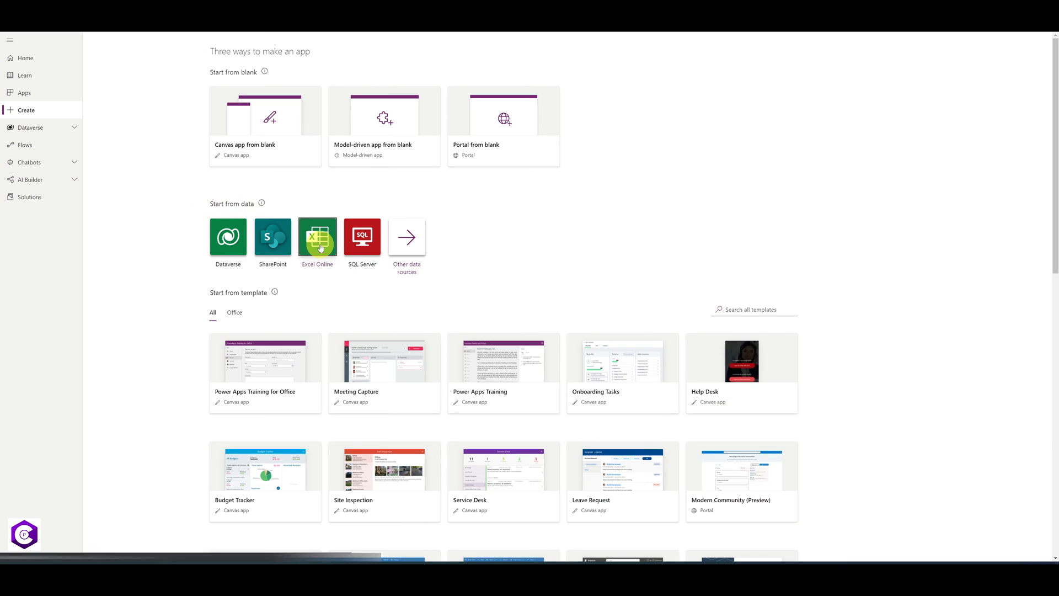
Step: Create an app from Excel Online data using Table1 in DATA.xlsx and skip the welcome message
click(321, 247)
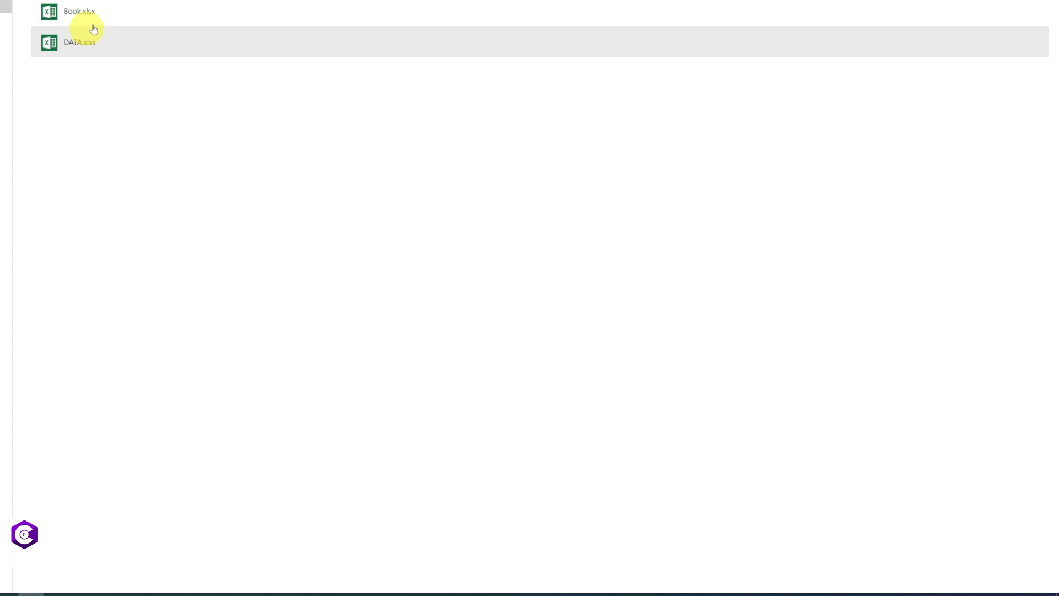
click(80, 42)
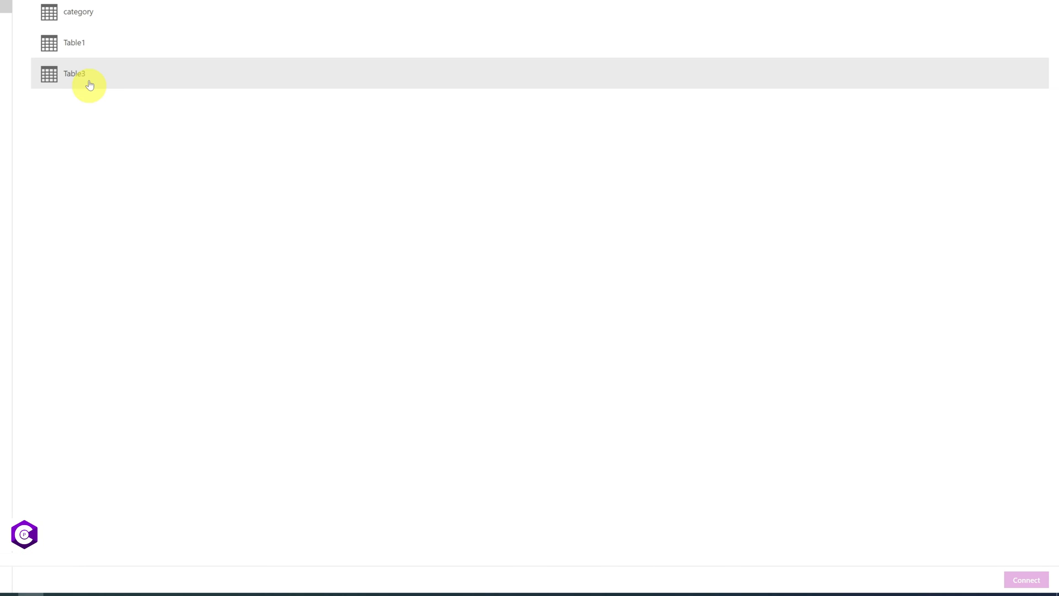
click(93, 44)
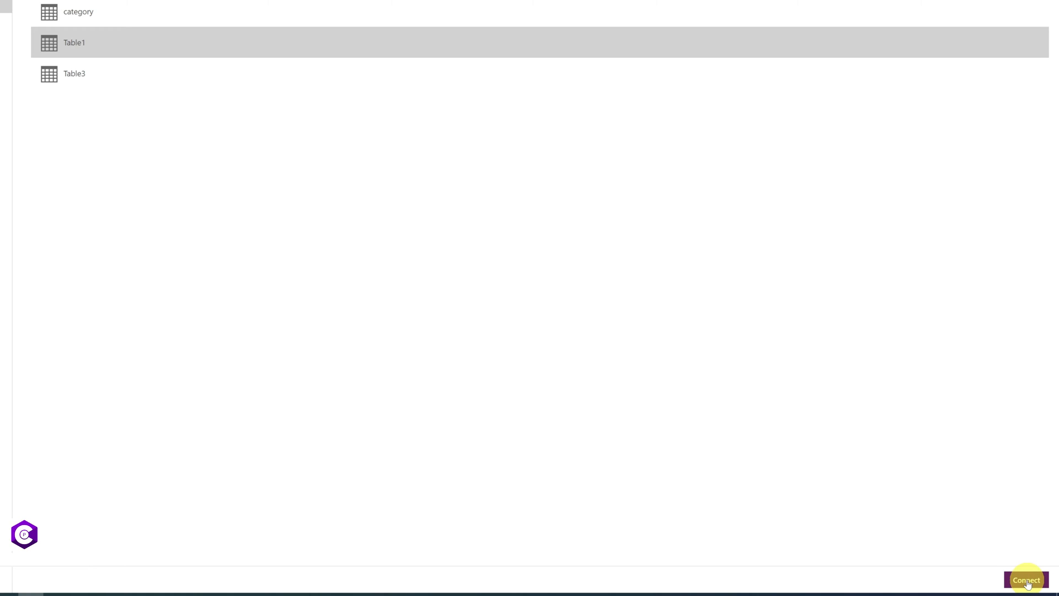
click(1026, 580)
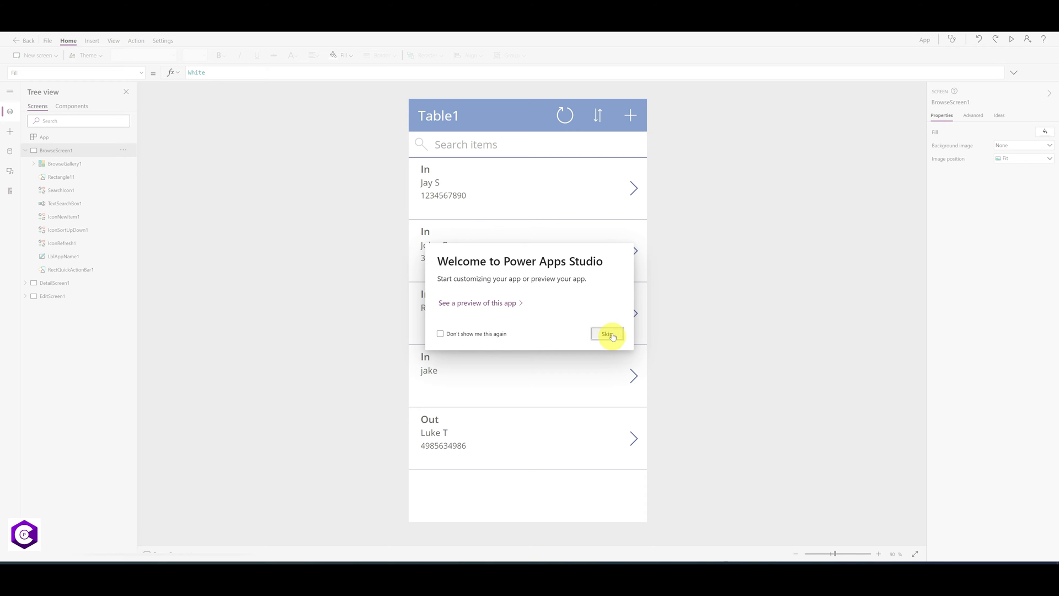
click(607, 334)
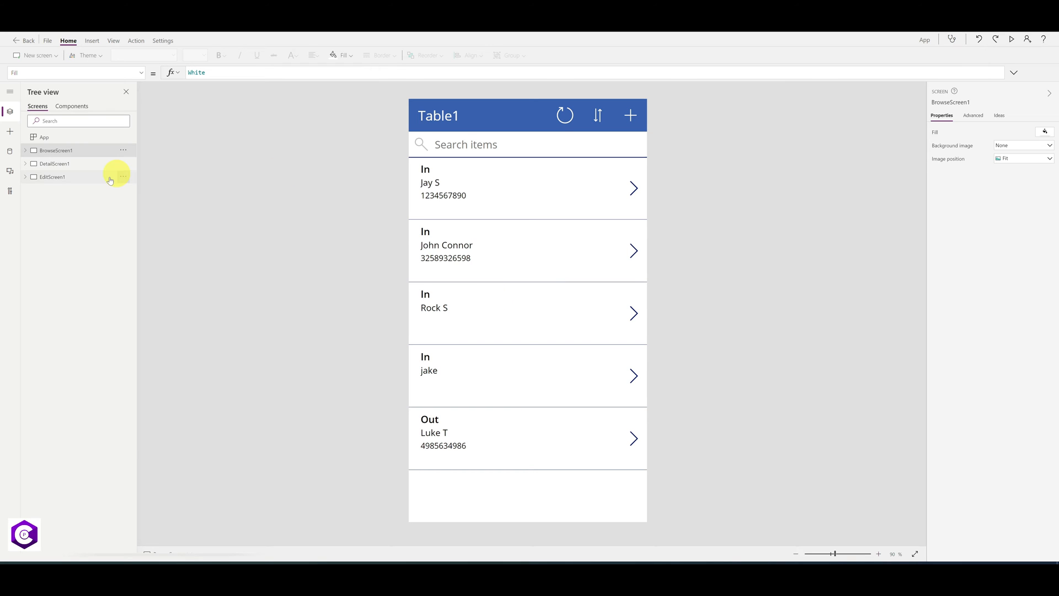
Step: Examine the layouts of DetailScreen1, EditScreen1 and BrowseScreen1 in the generated app
click(62, 164)
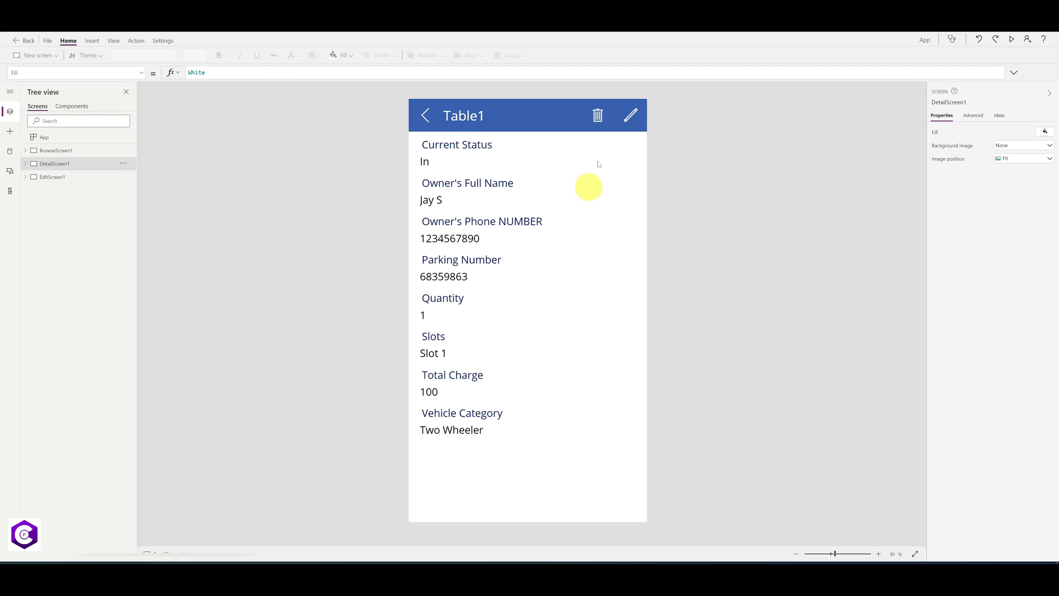
click(59, 177)
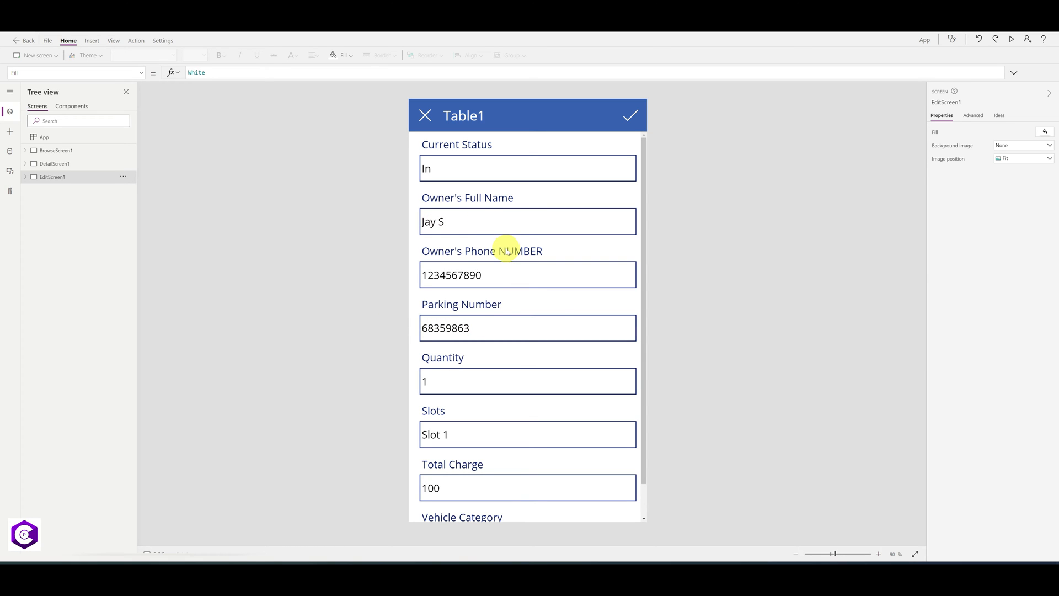
click(72, 150)
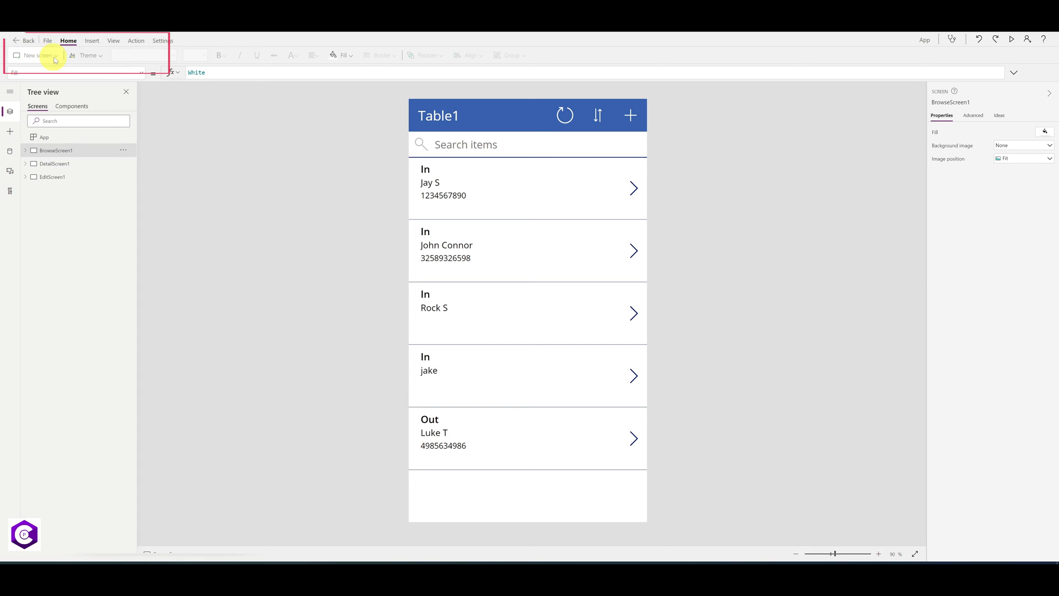
Step: Add two blank screens to the app
click(55, 58)
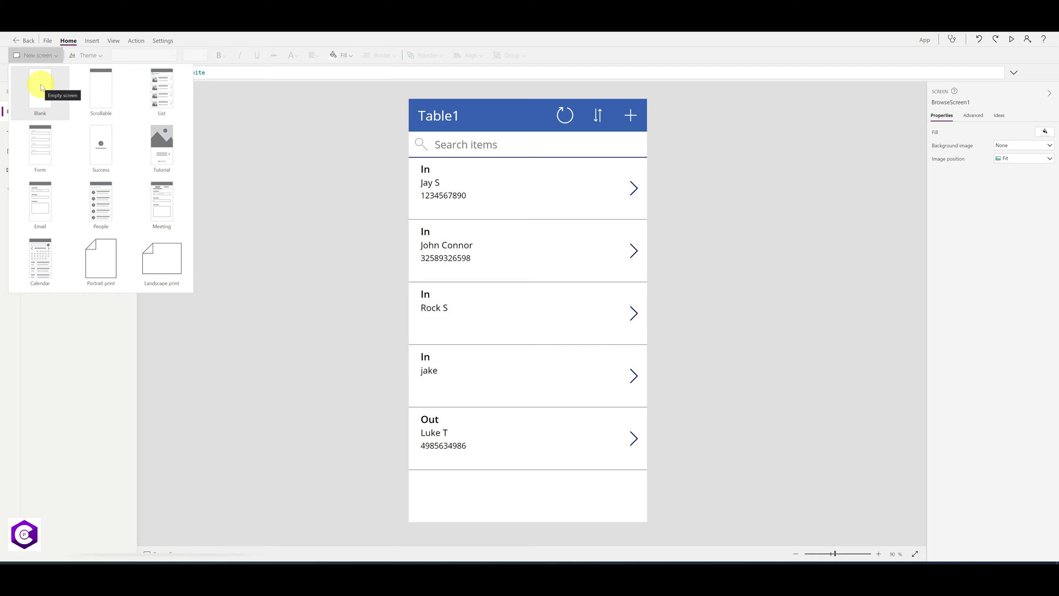
click(42, 87)
click(51, 59)
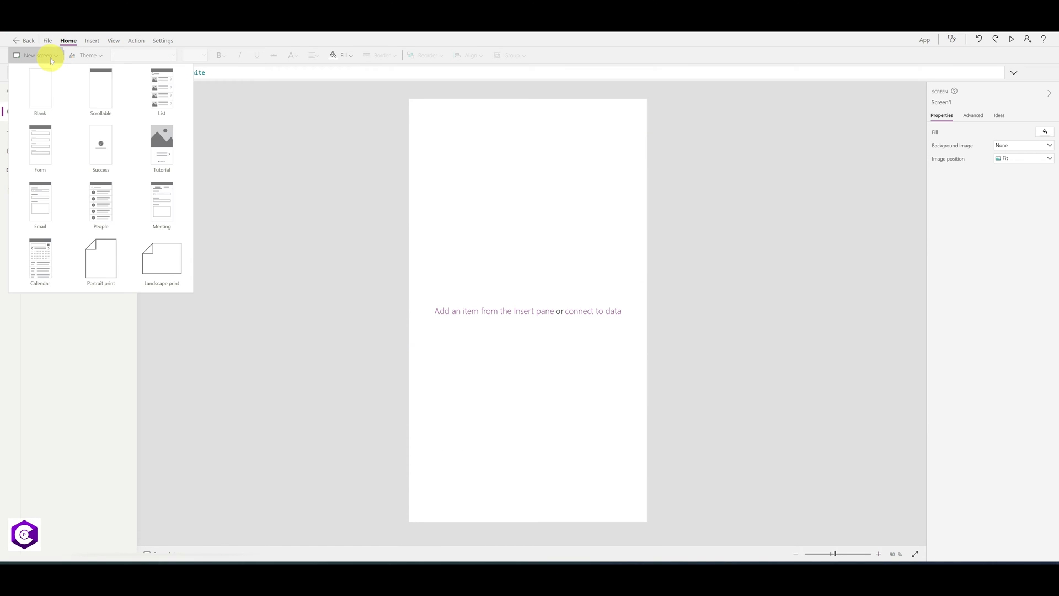
click(42, 89)
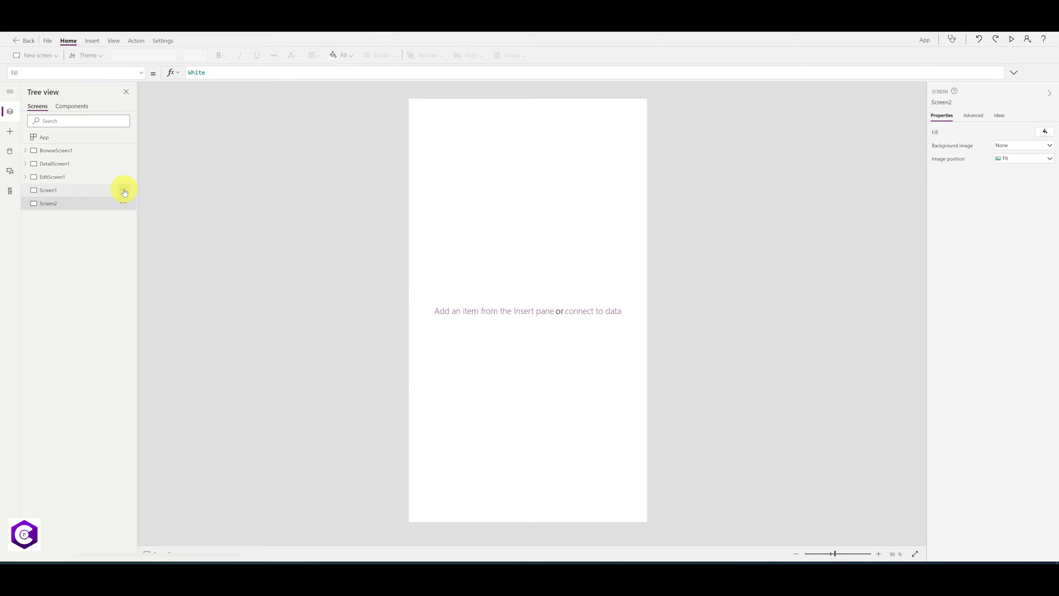
Step: Rename Screen1 as Home
click(124, 191)
click(147, 266)
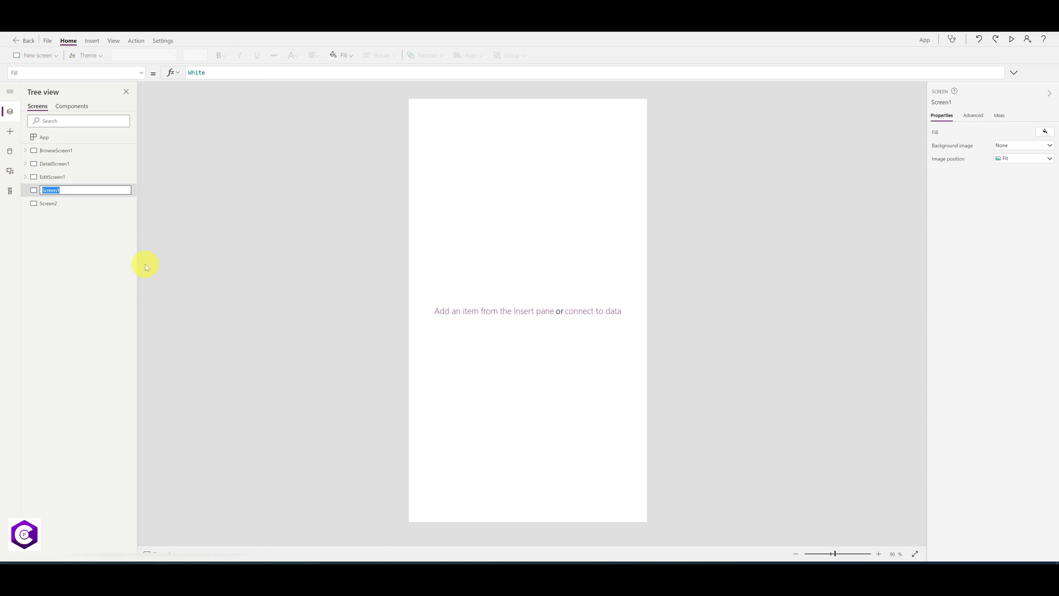
key(Caps_Lock)
text(Home)
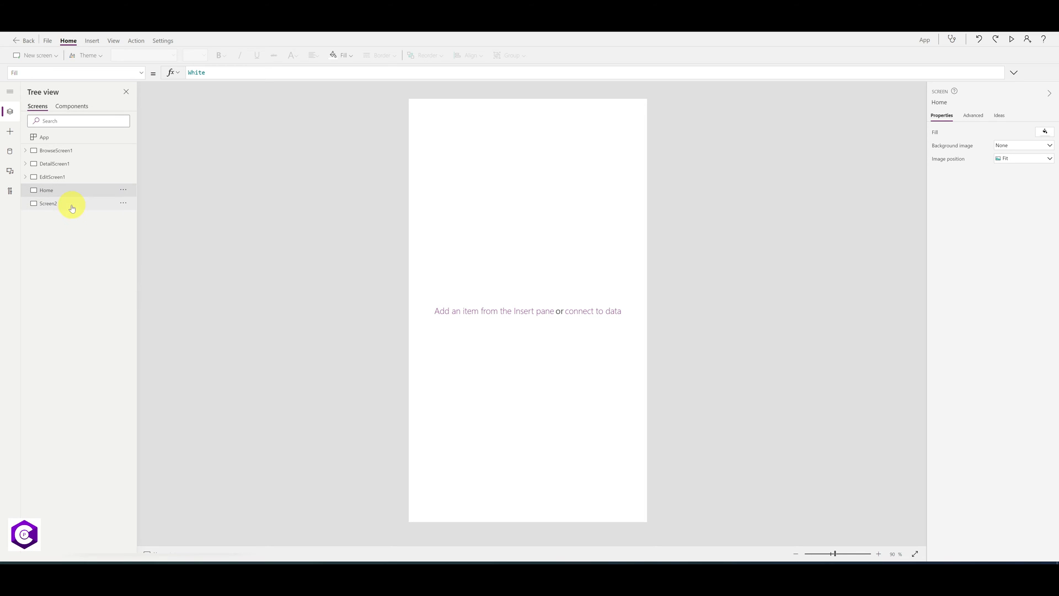
key(Return)
Step: Rename Screen2 as Dashboard
click(122, 209)
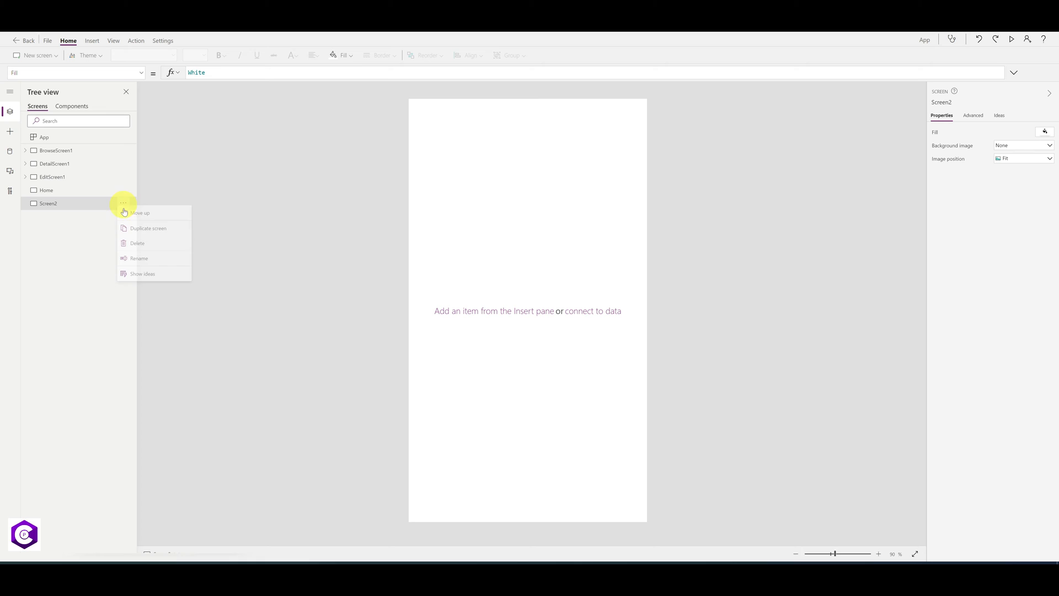
click(146, 266)
key(Caps_Lock)
text(D)
key(Caps_Lock)
text(ashboard)
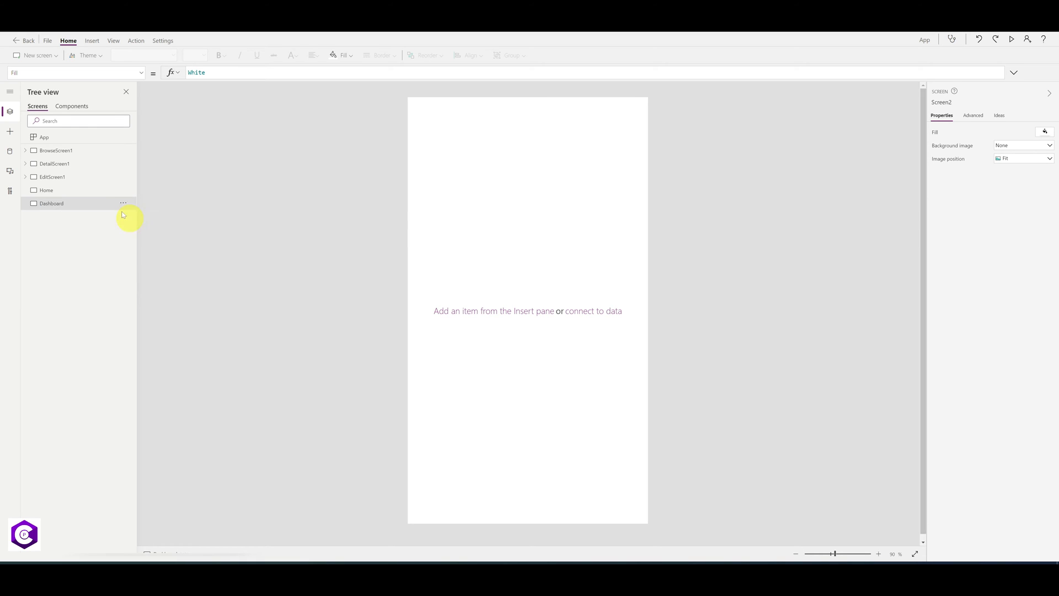
key(Return)
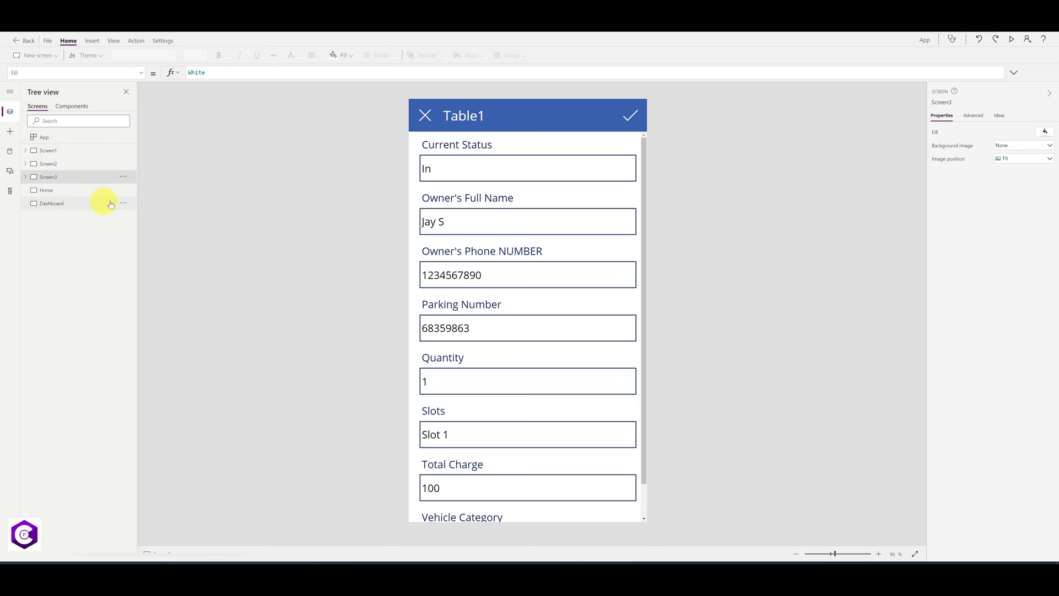
Step: Move the Home screen up to the first position among the app's screens
click(123, 191)
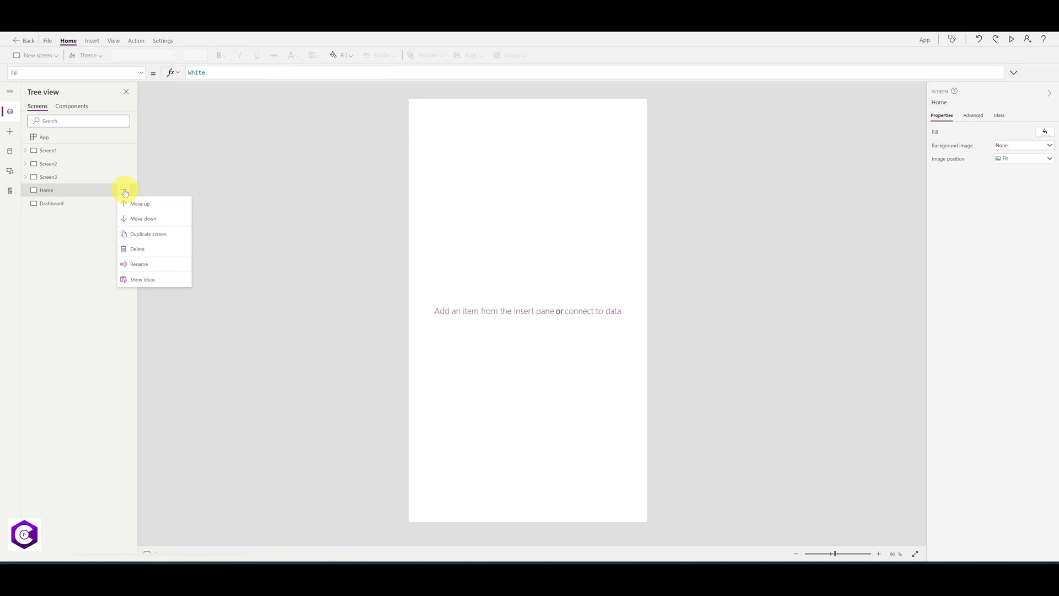
click(145, 204)
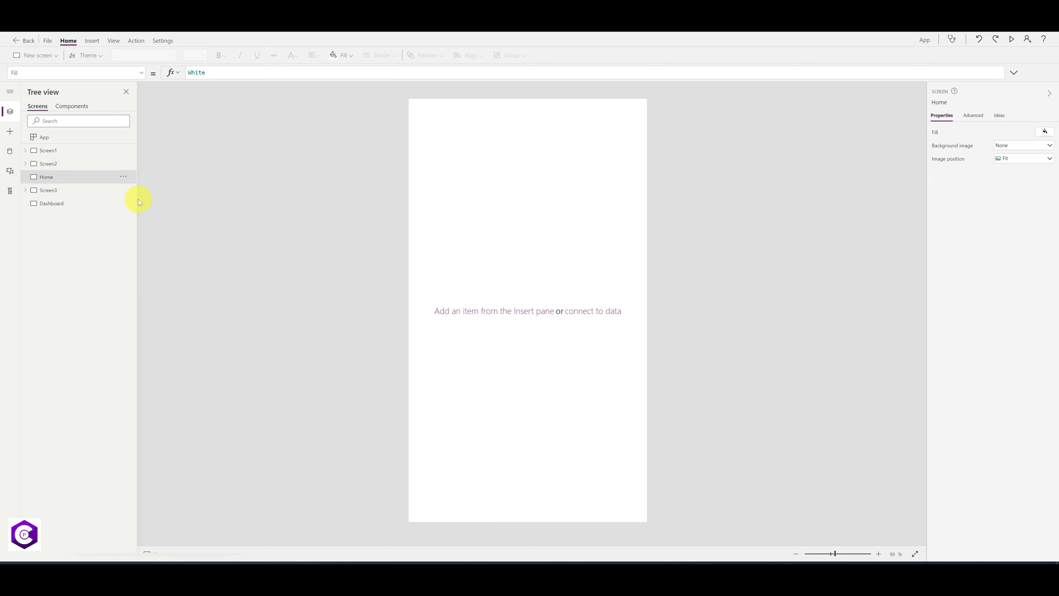
click(123, 178)
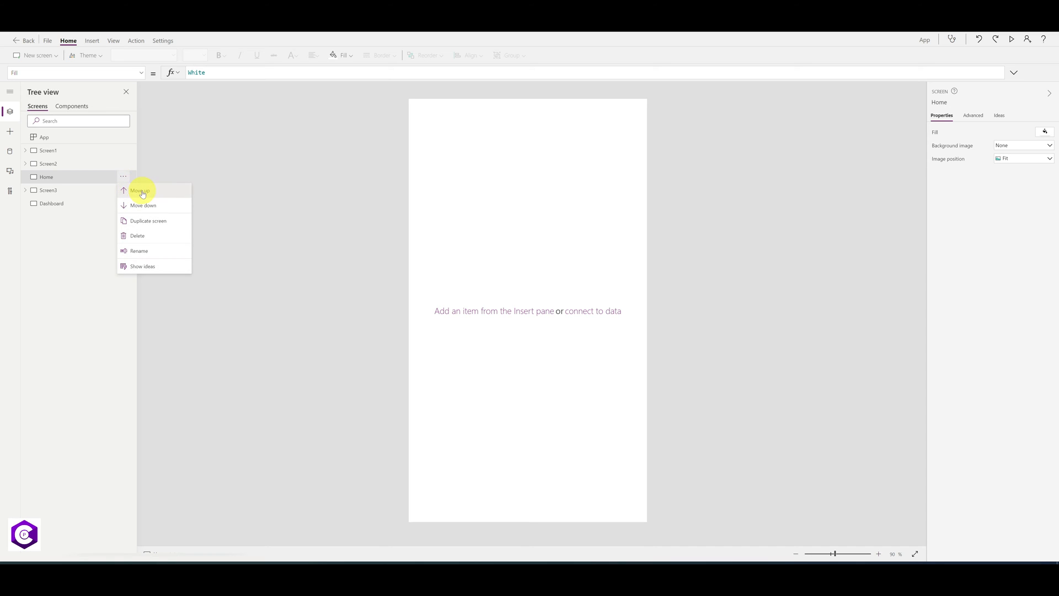
click(141, 191)
click(122, 165)
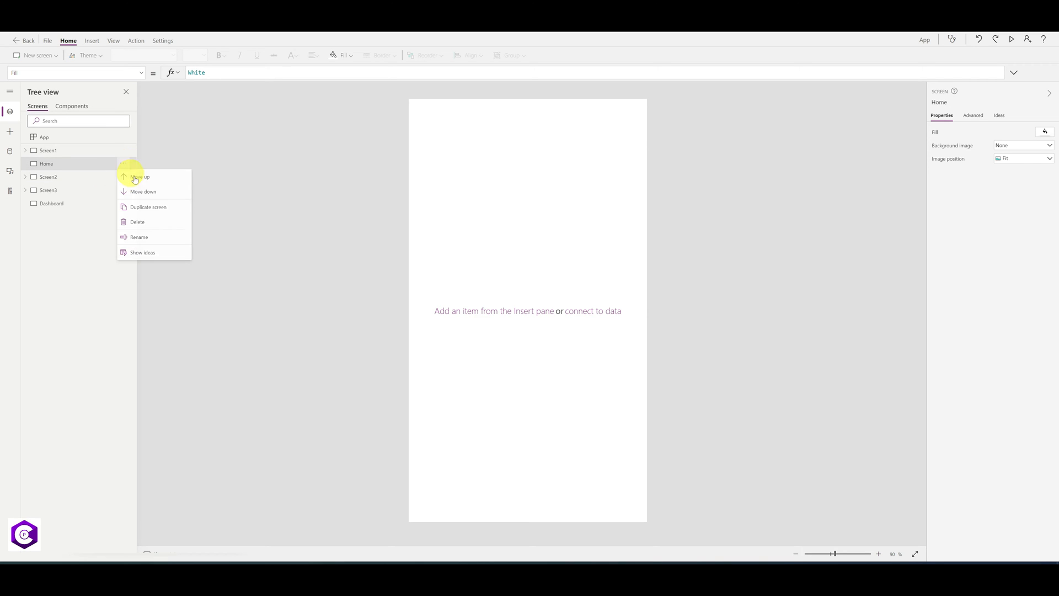
click(138, 178)
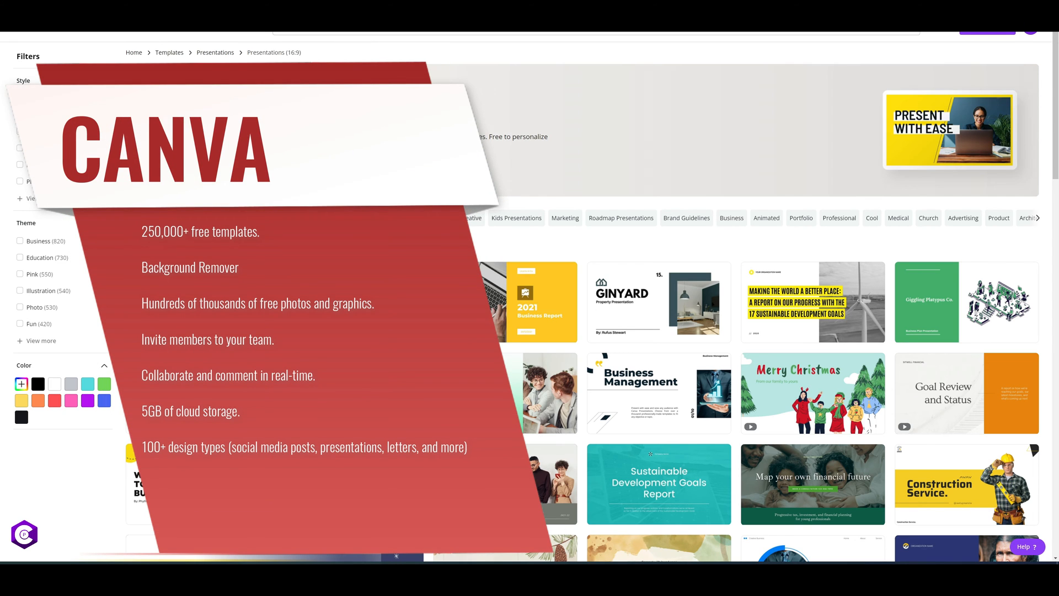
Step: Switch to Canva and create a new Phone Wallpaper design
click(981, 32)
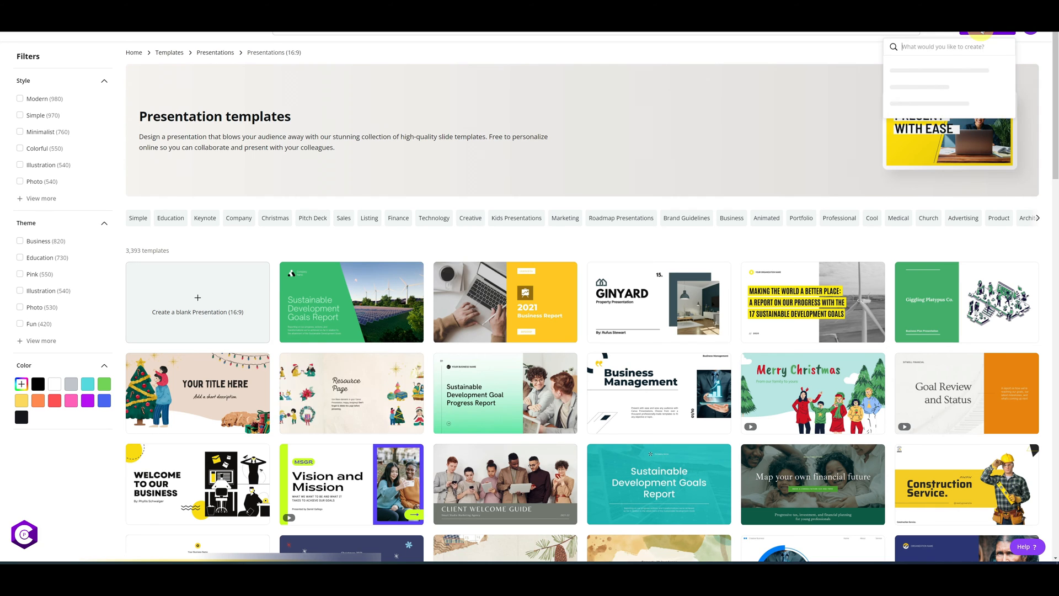
text(phone)
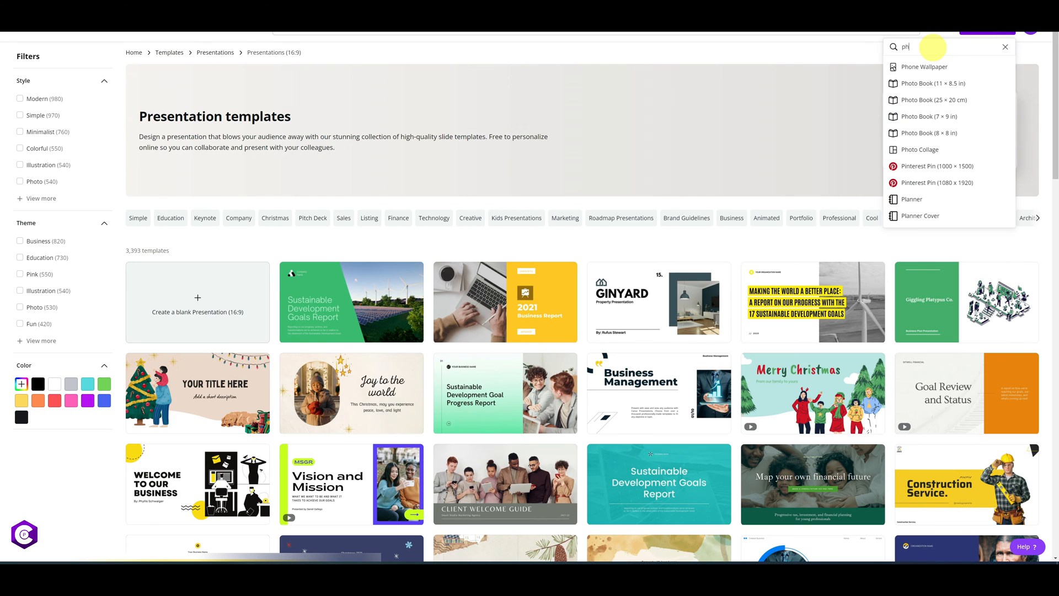
click(933, 67)
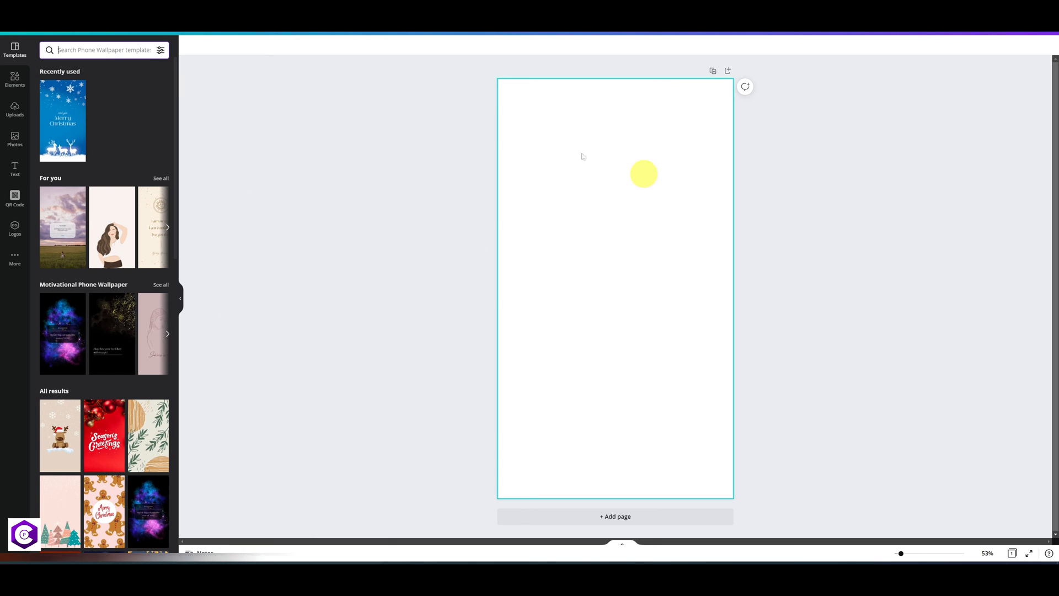
Step: Search the photos for PARKING APP and place the hand-held parking phone photo across the full width of the page's upper part
click(14, 139)
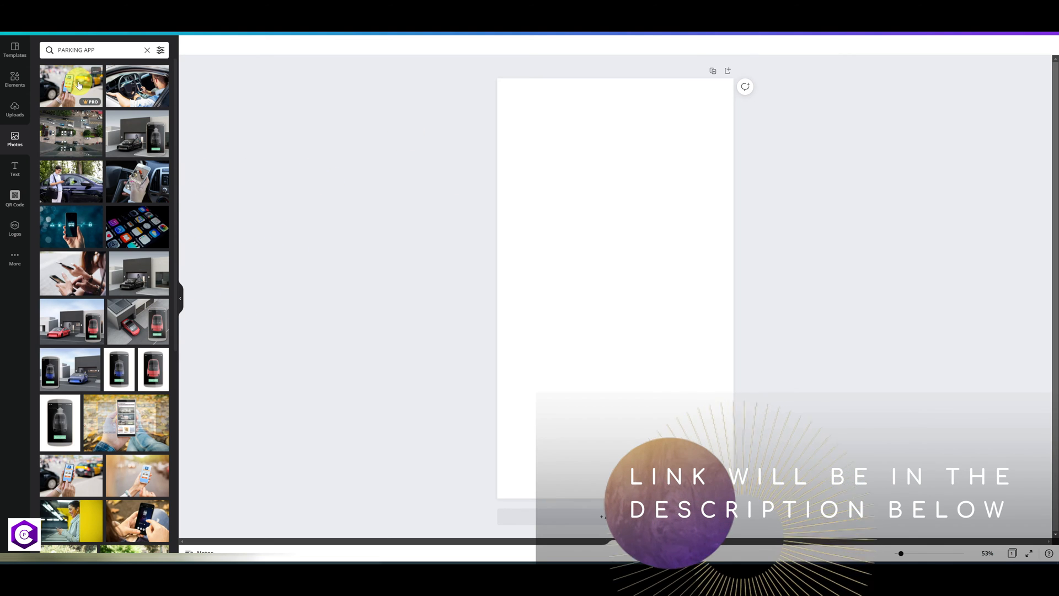
click(79, 83)
drag(611, 293, 602, 146)
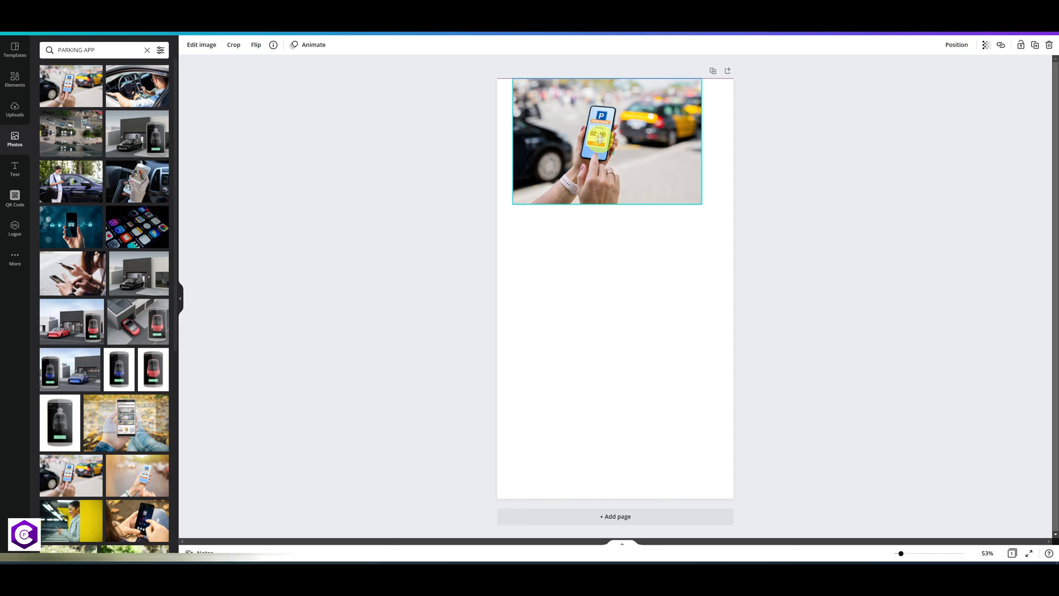
drag(508, 207, 497, 236)
click(721, 381)
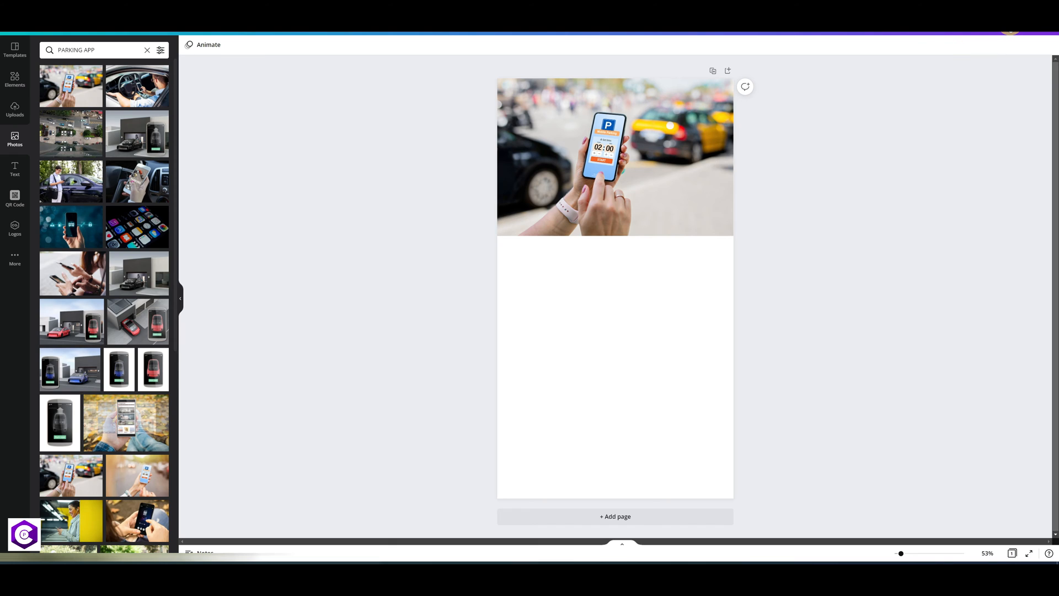
Step: Download the design as a PNG and upload it to the media of the app in Power Apps
click(1006, 34)
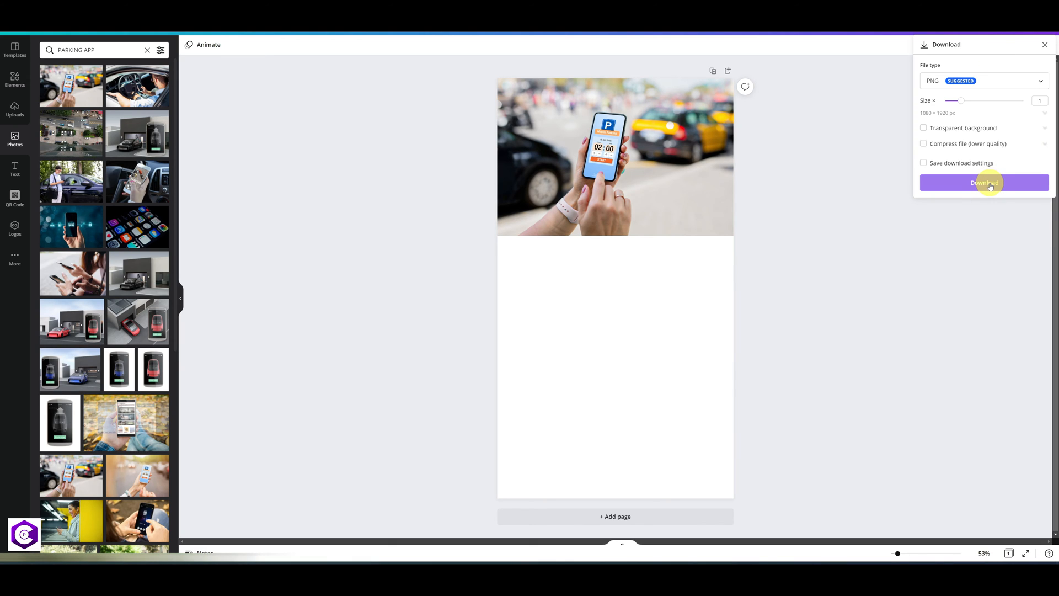
click(990, 186)
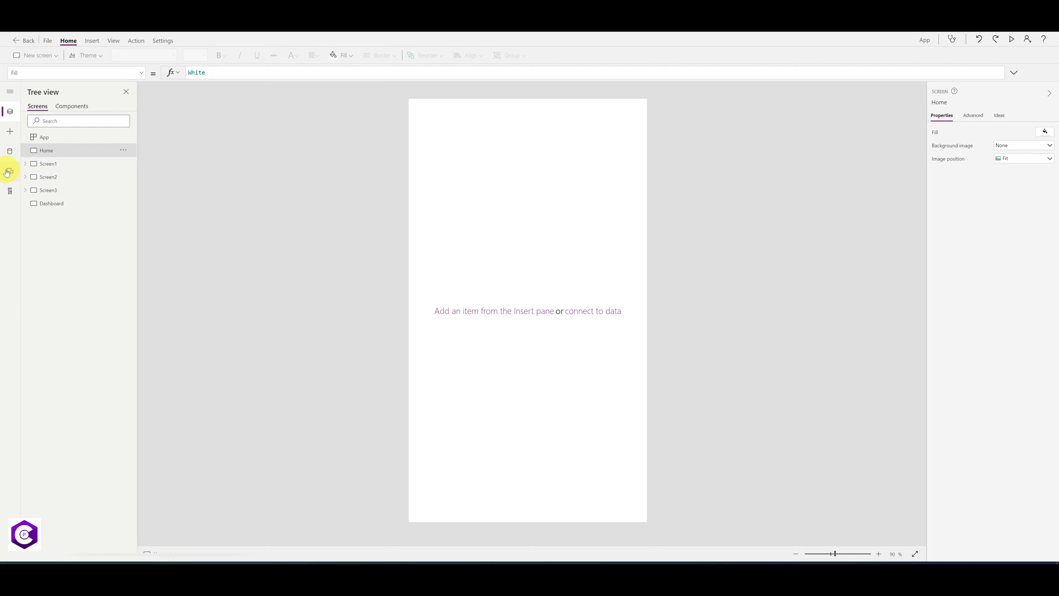
click(8, 172)
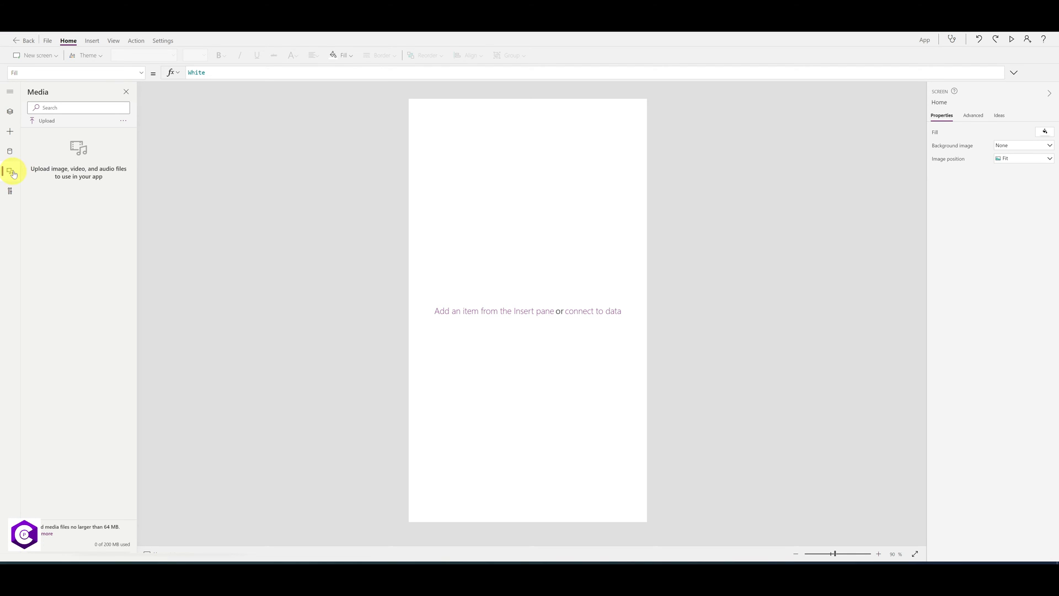
click(46, 122)
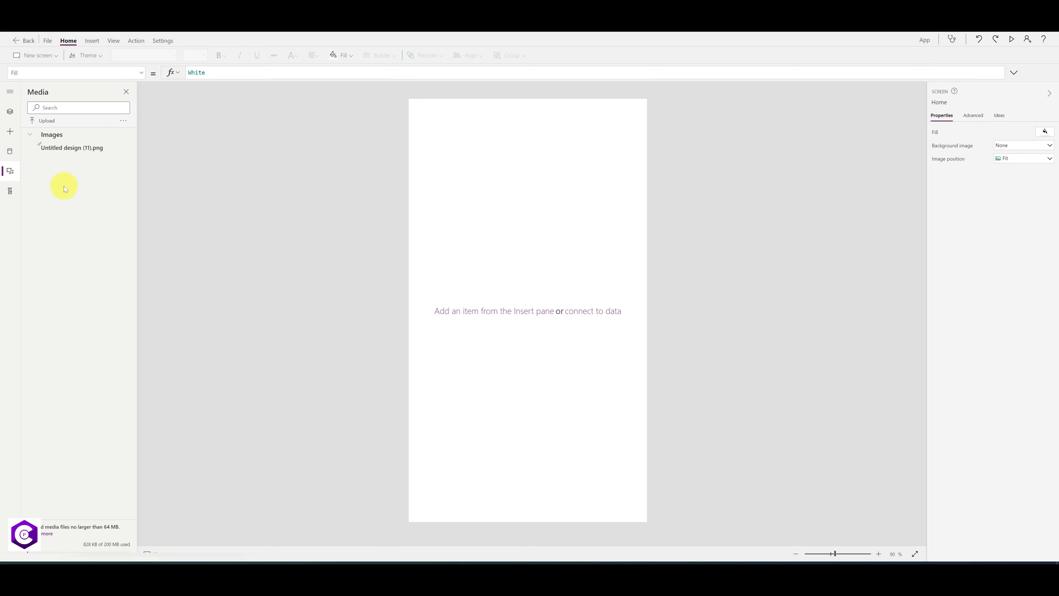
Step: Insert Untitled design (11).png on the Home screen and stretch it to fill the screen, 640 wide and 1136 high at position 0, 0
click(65, 149)
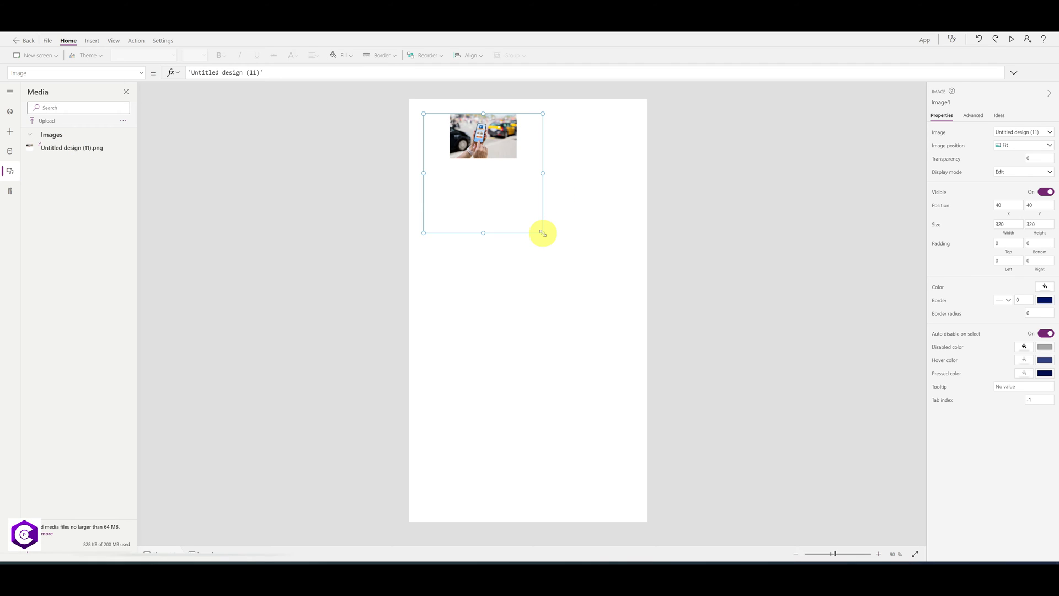
drag(543, 233, 618, 358)
drag(644, 449, 673, 543)
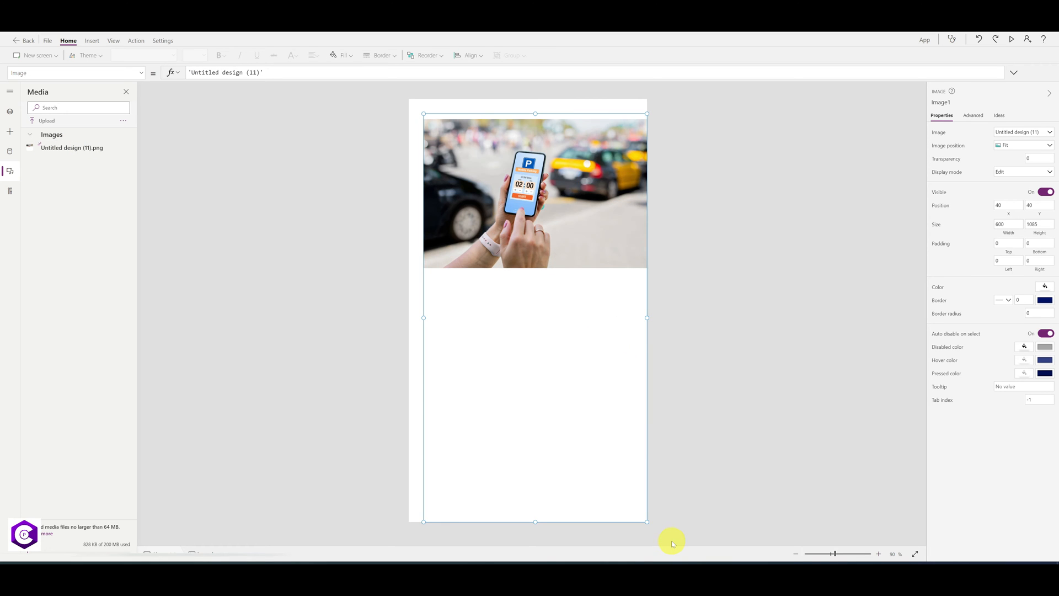
drag(424, 114, 386, 89)
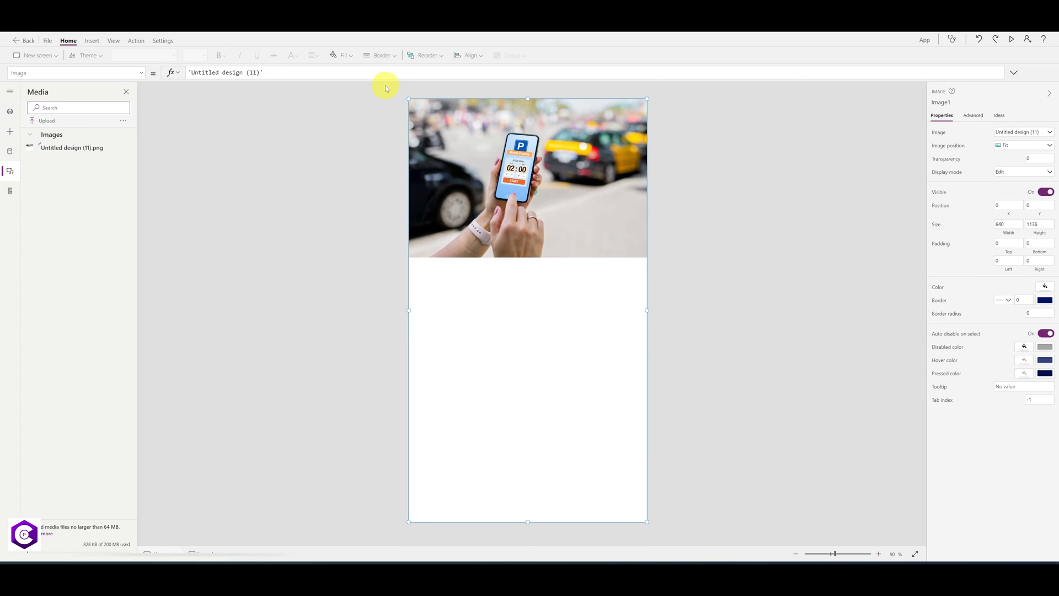
click(749, 256)
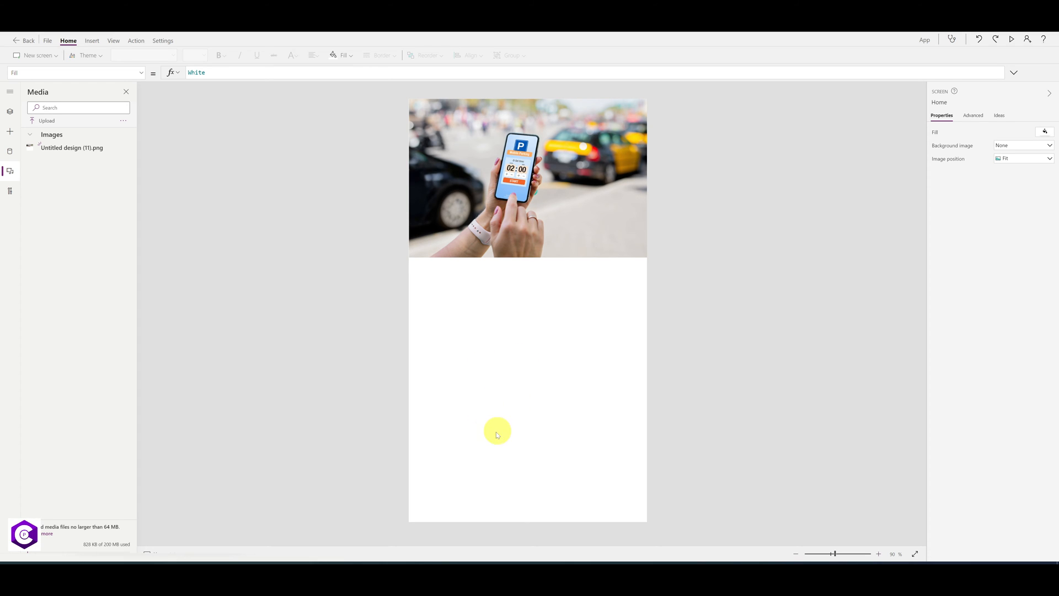
Step: Add a button about 280 wide and 117 high in the white area below the photo, at about X 45, Y 635
click(92, 42)
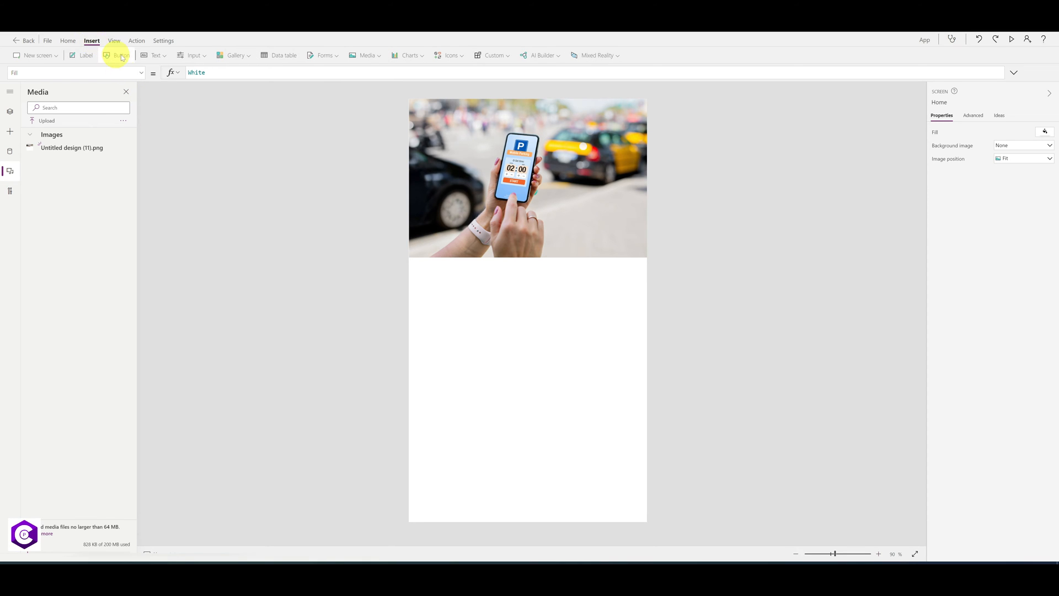
click(117, 55)
drag(473, 127, 476, 334)
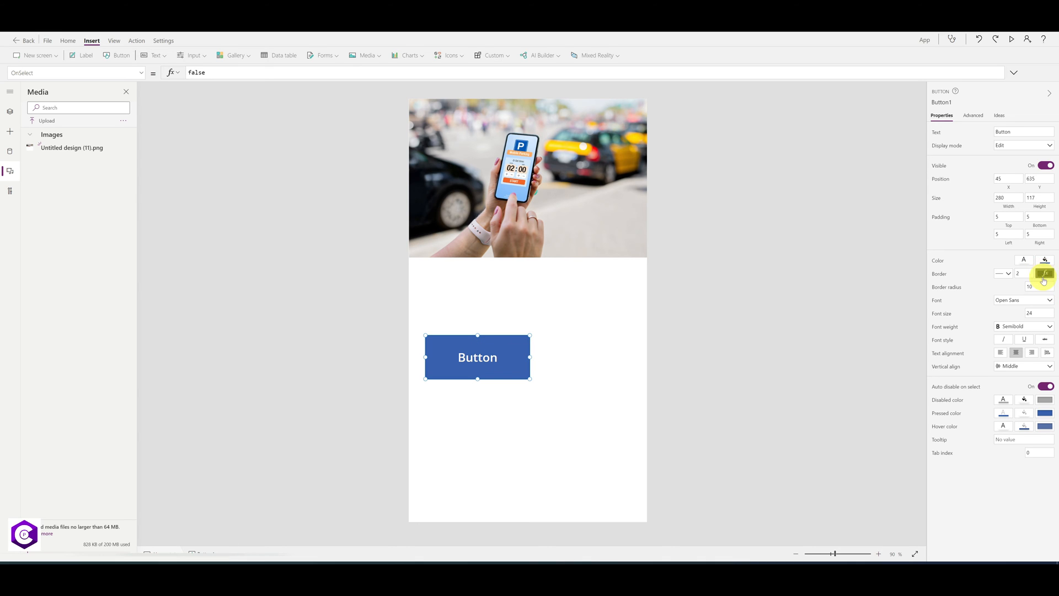
Step: Give the button a white fill and dark green text
click(1046, 274)
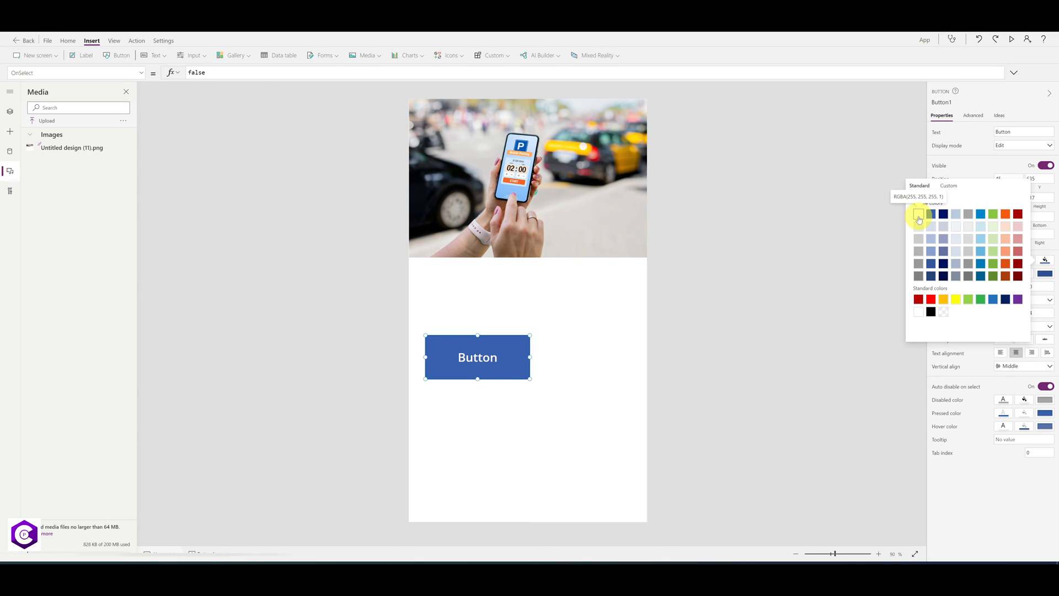
click(919, 219)
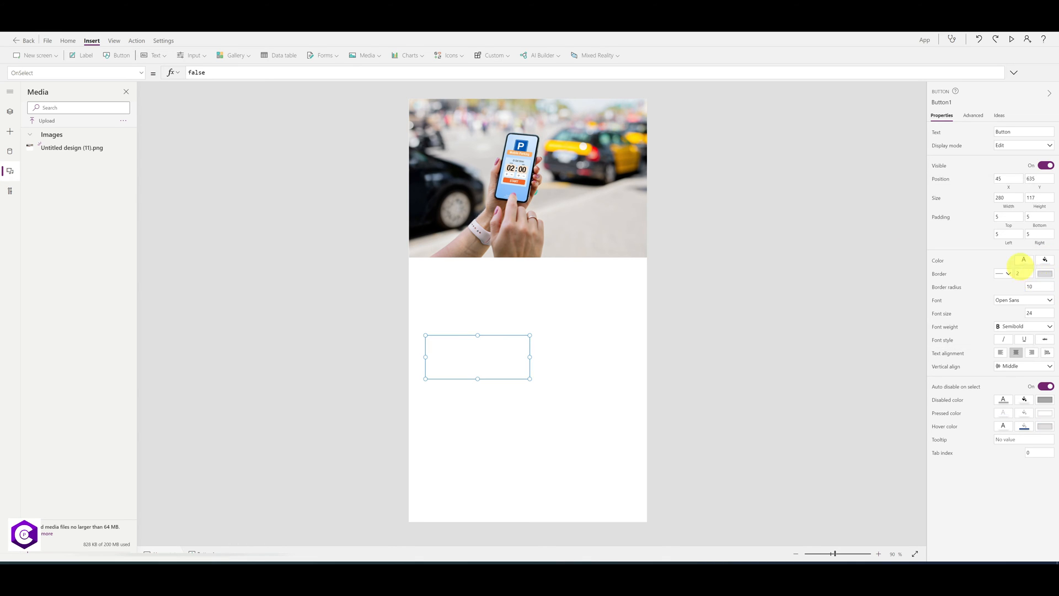
click(1024, 260)
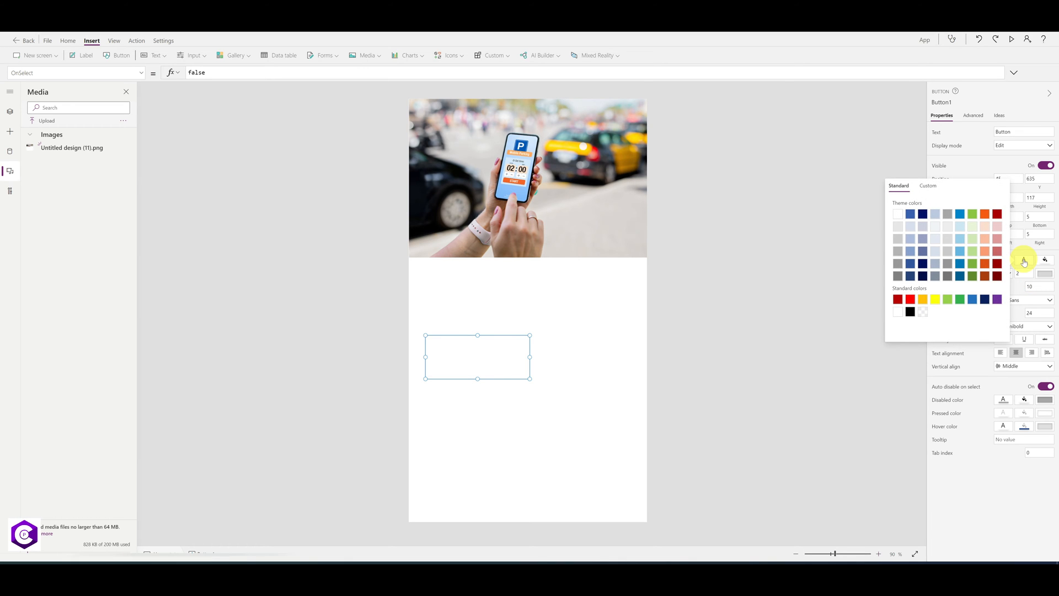
click(973, 276)
click(508, 392)
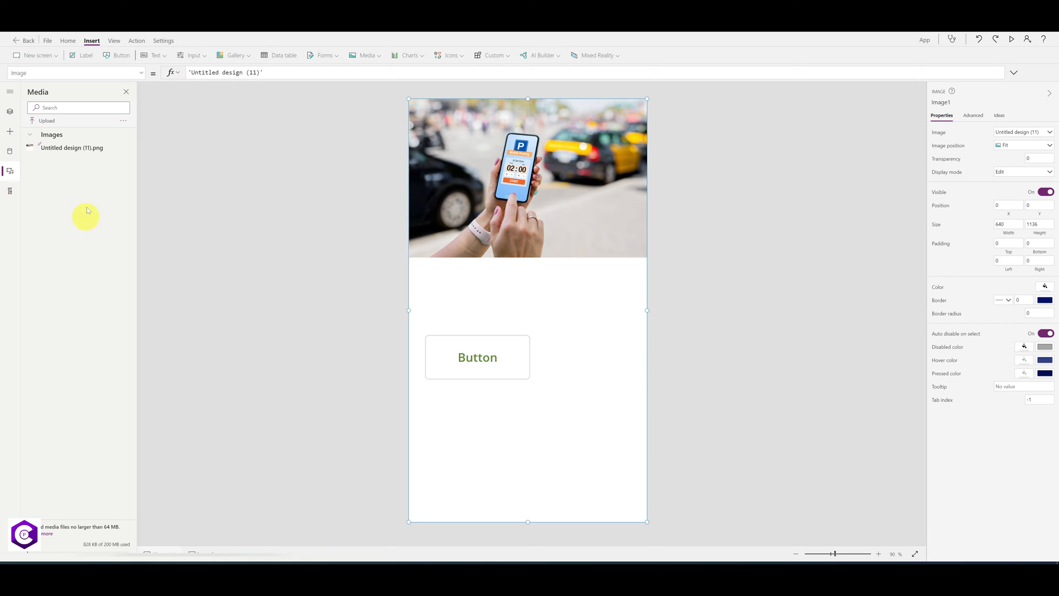
Step: Apply the Office Green theme to the app
click(68, 42)
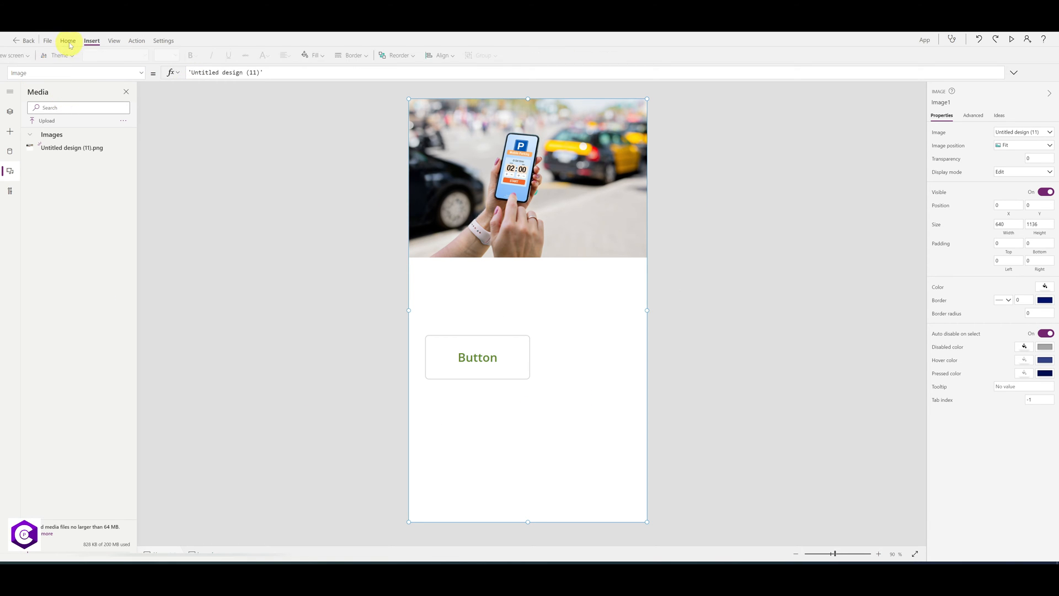
click(104, 57)
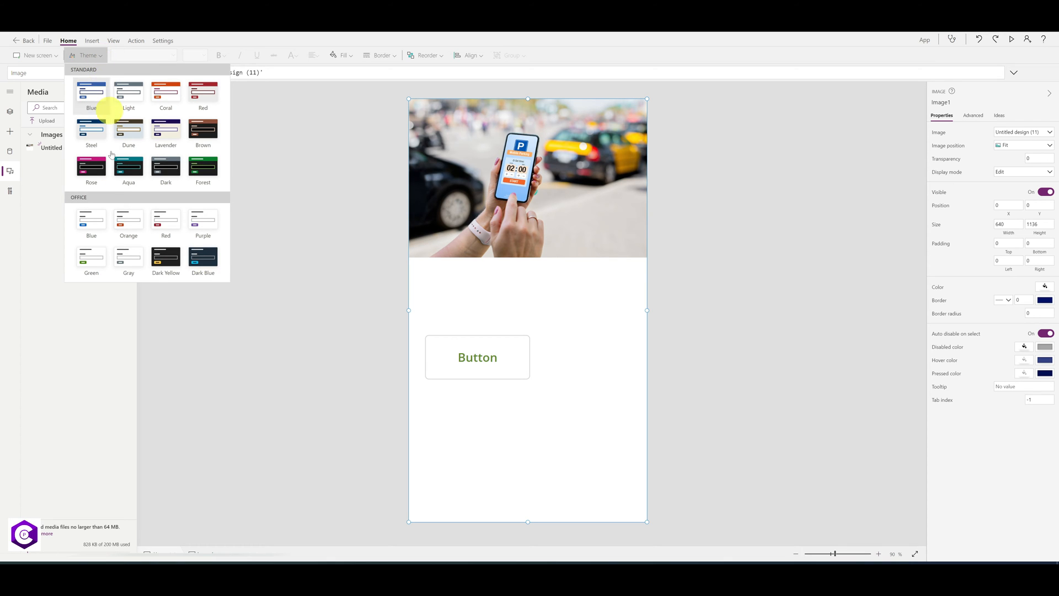
click(91, 259)
click(342, 246)
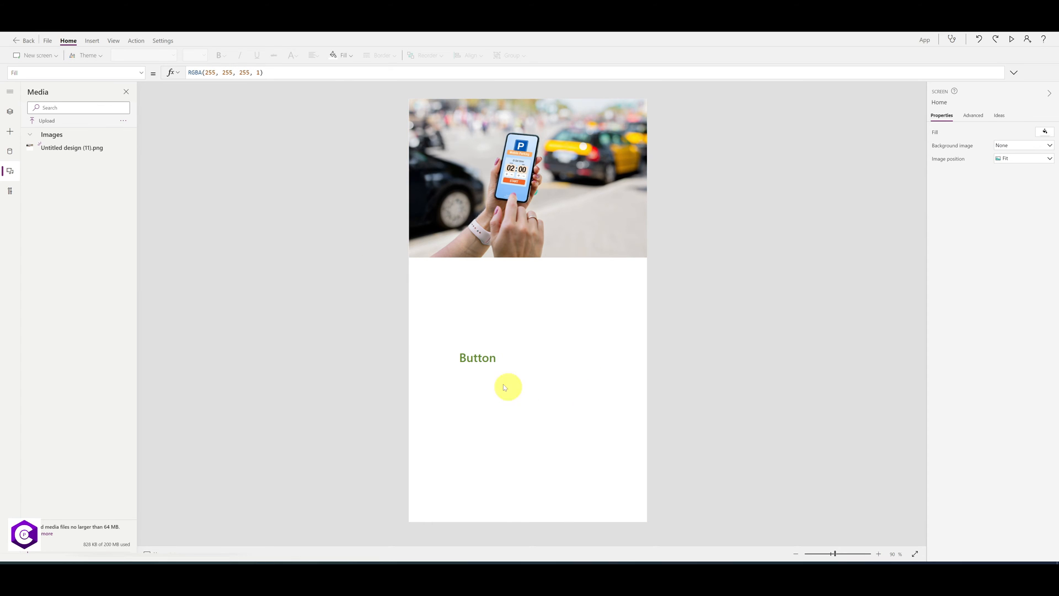
Step: Give the Home screen button a green border with a thickness of 5
click(476, 357)
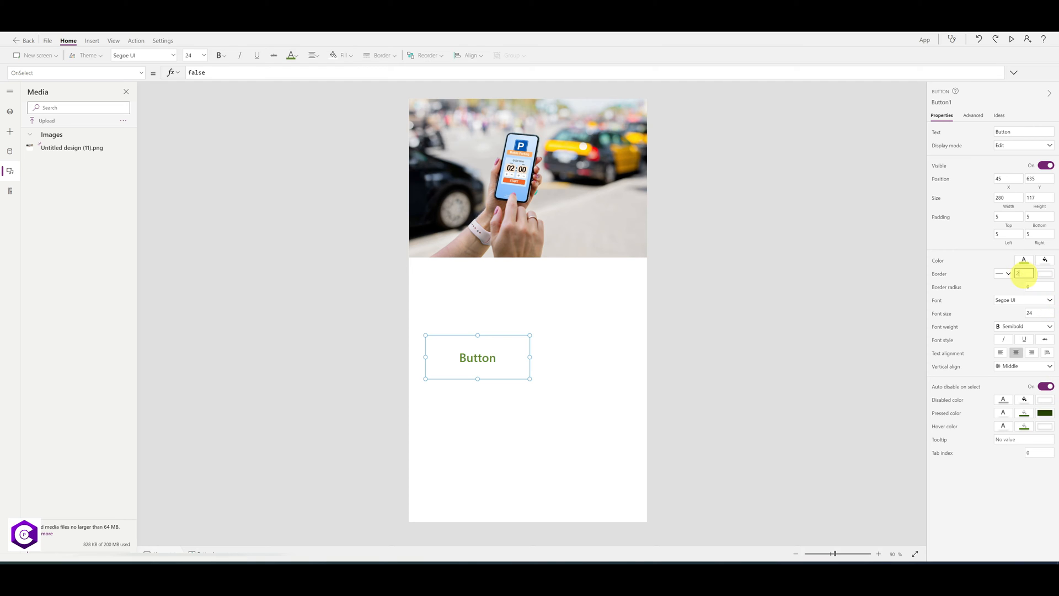
click(1024, 273)
key(BackSpace)
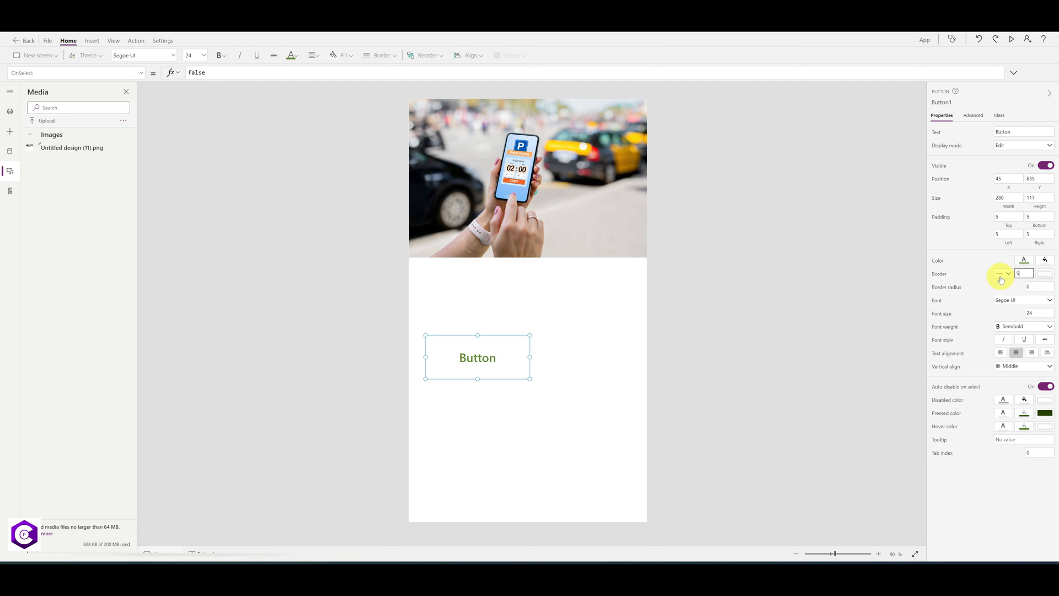
key(Tab)
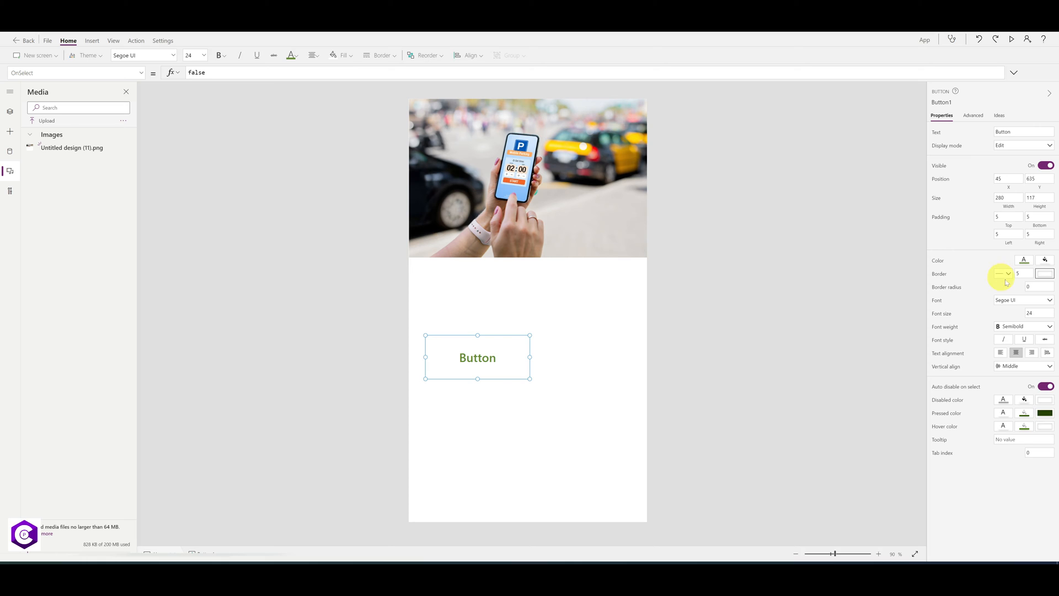
click(1047, 274)
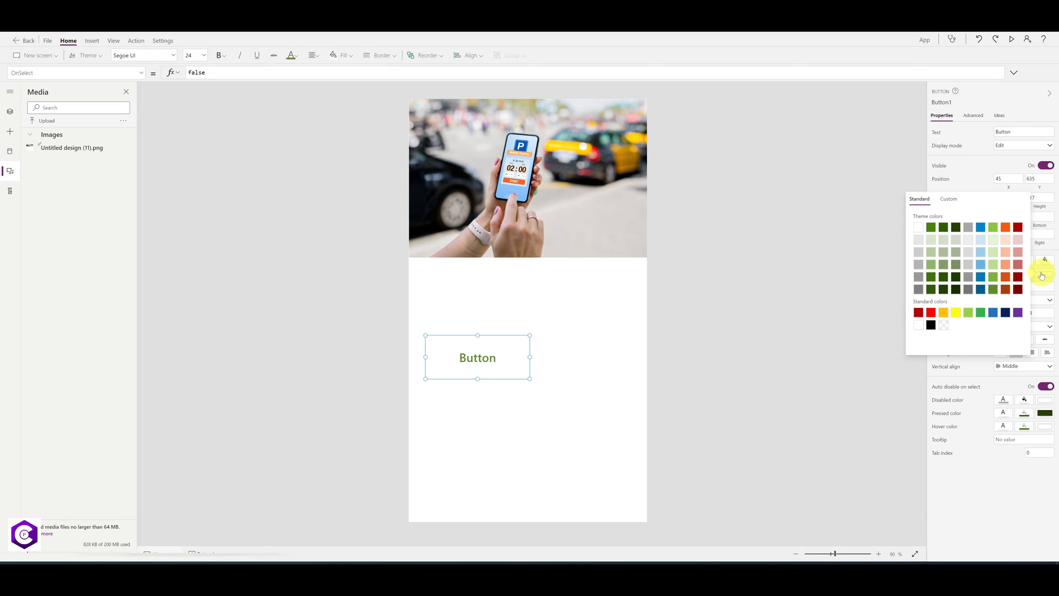
click(933, 231)
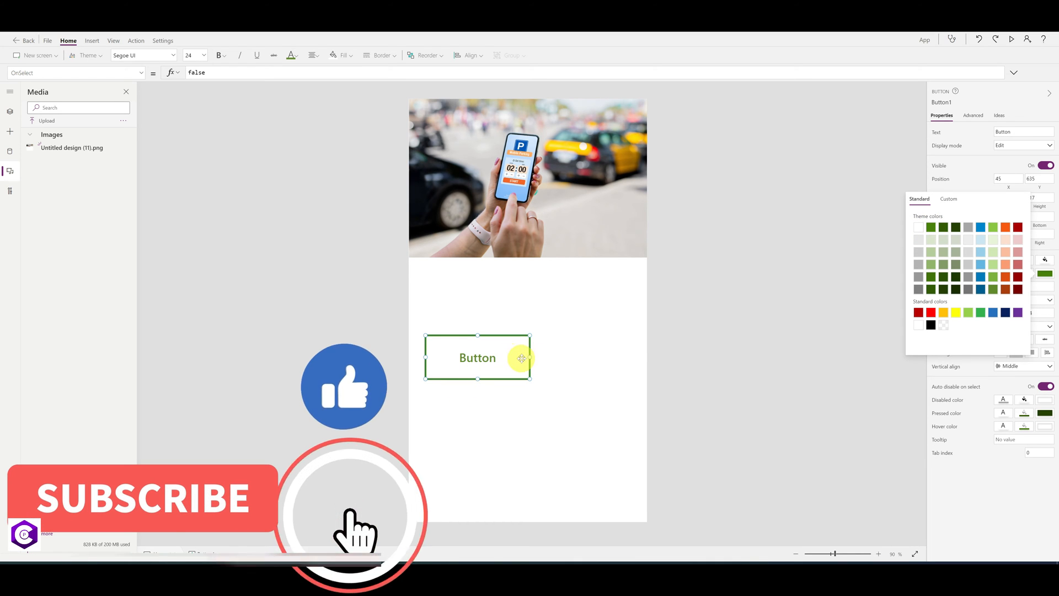
click(543, 357)
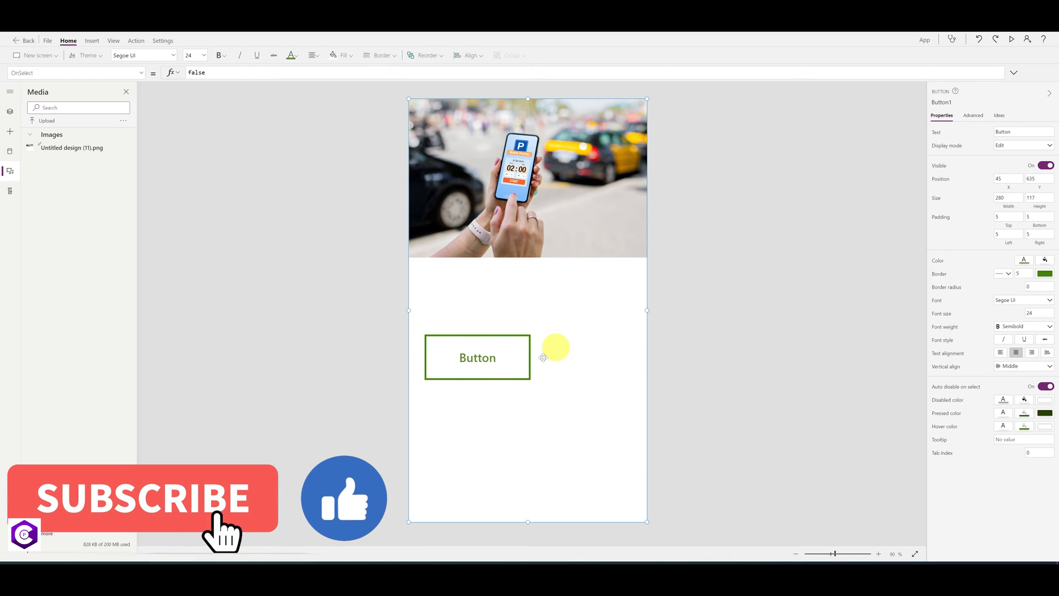
Step: Round the button's corners with a border radius of 40
click(506, 355)
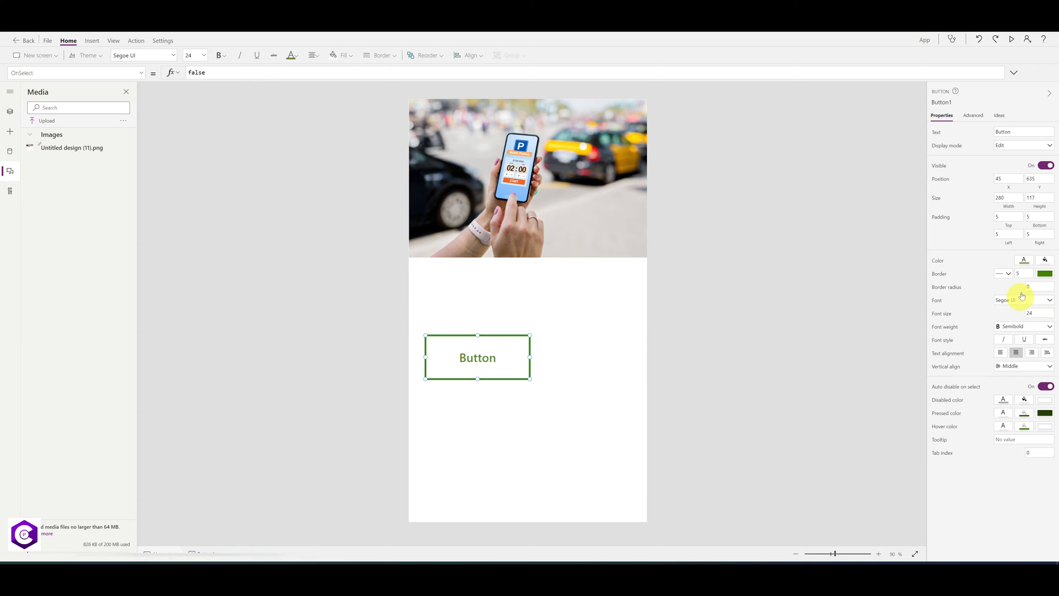
click(1030, 287)
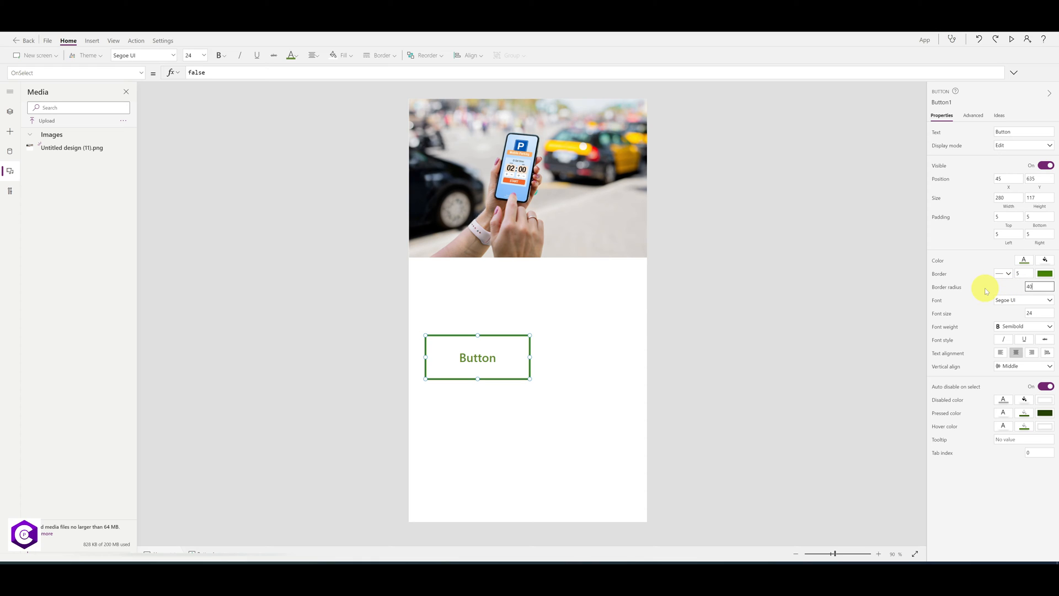
key(Tab)
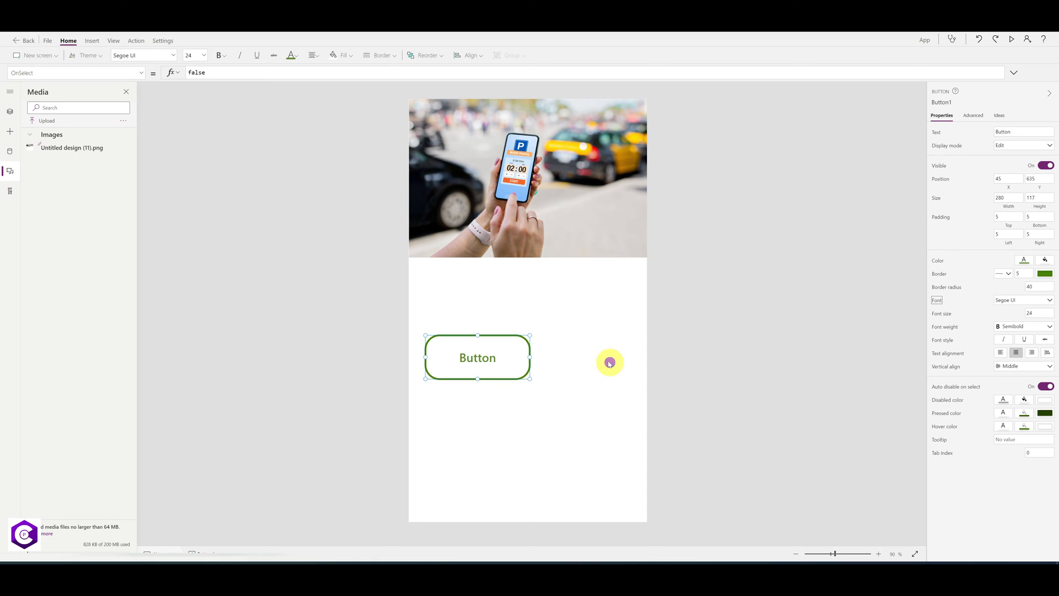
click(502, 383)
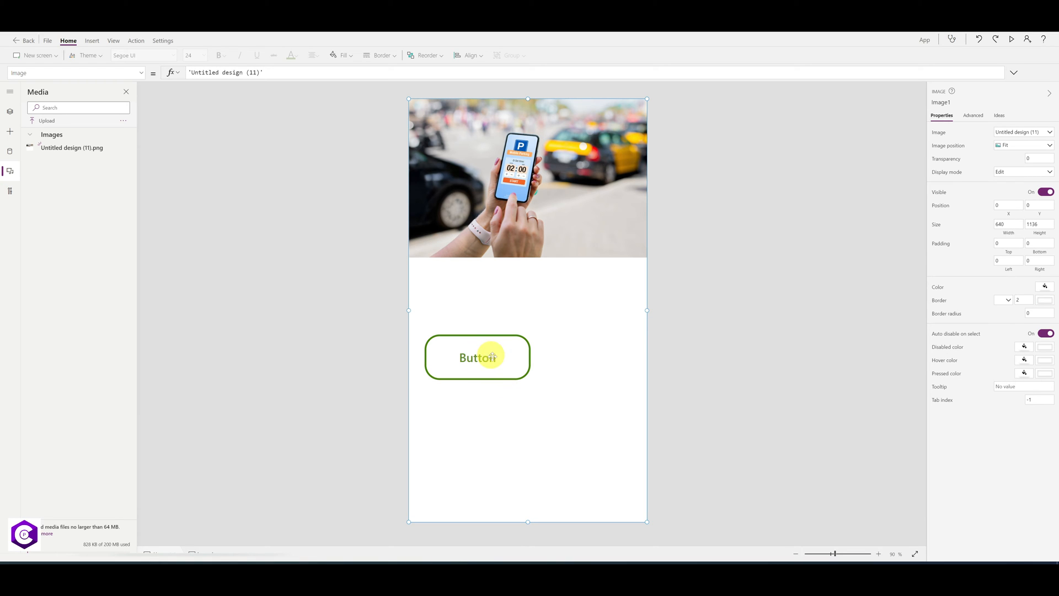
click(713, 335)
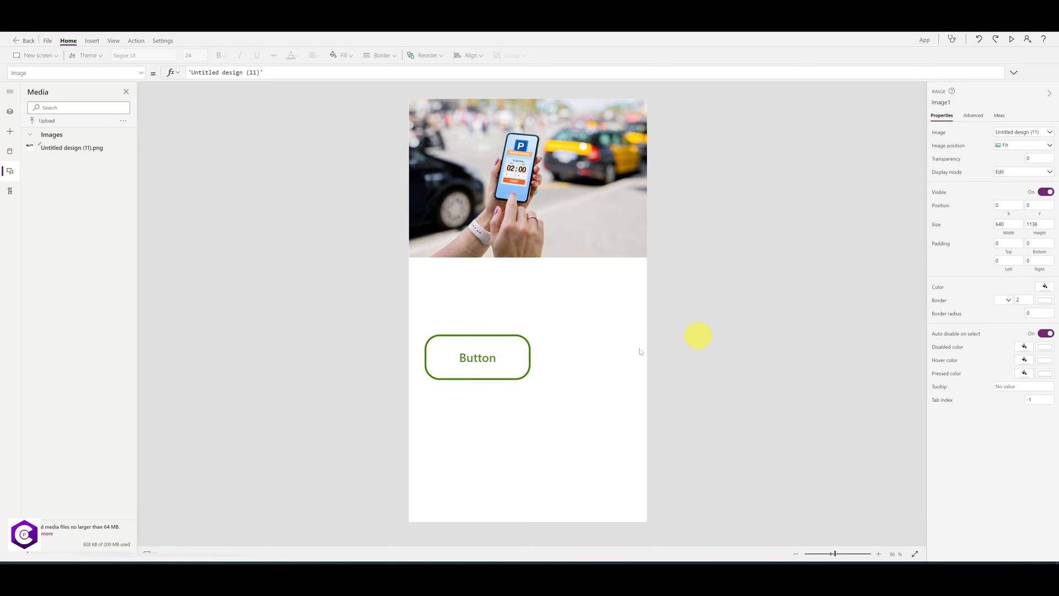
Step: Duplicate the rounded button and place the copy beside the original at about X 349, Y 635
click(450, 354)
right_click(451, 355)
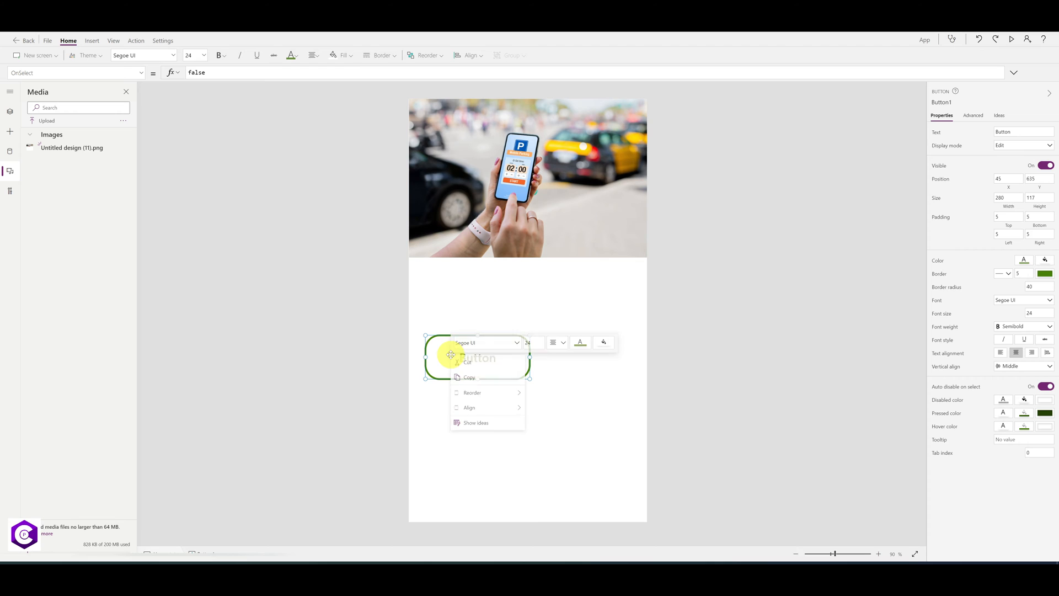
click(478, 380)
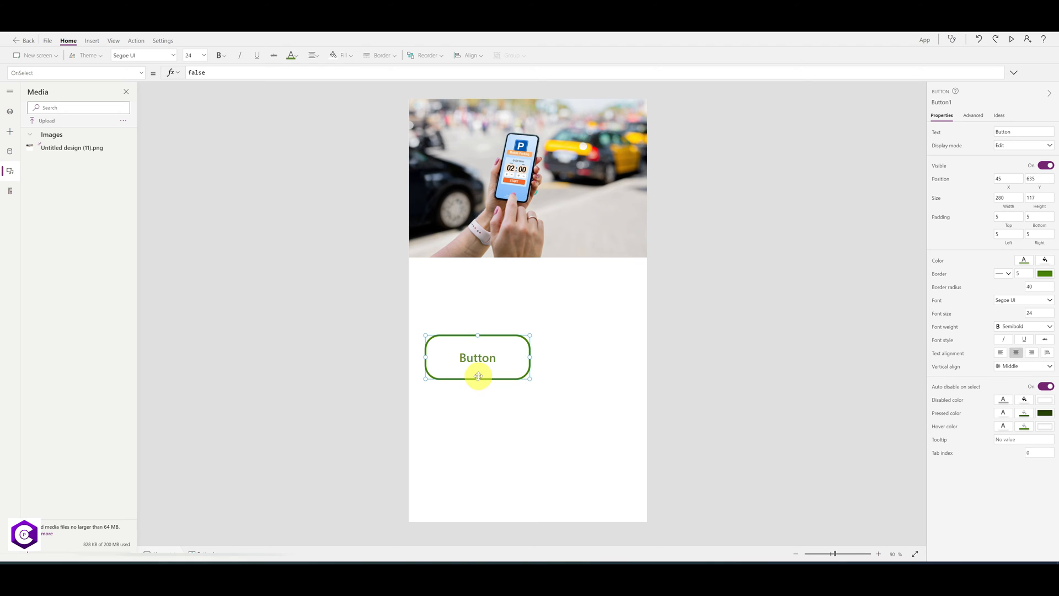
right_click(558, 357)
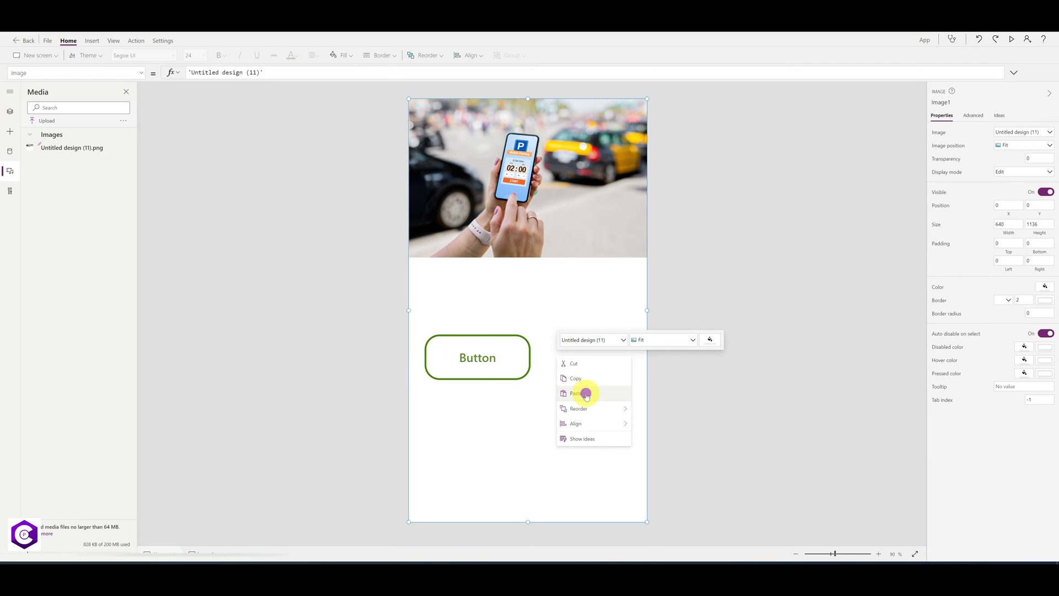
click(586, 395)
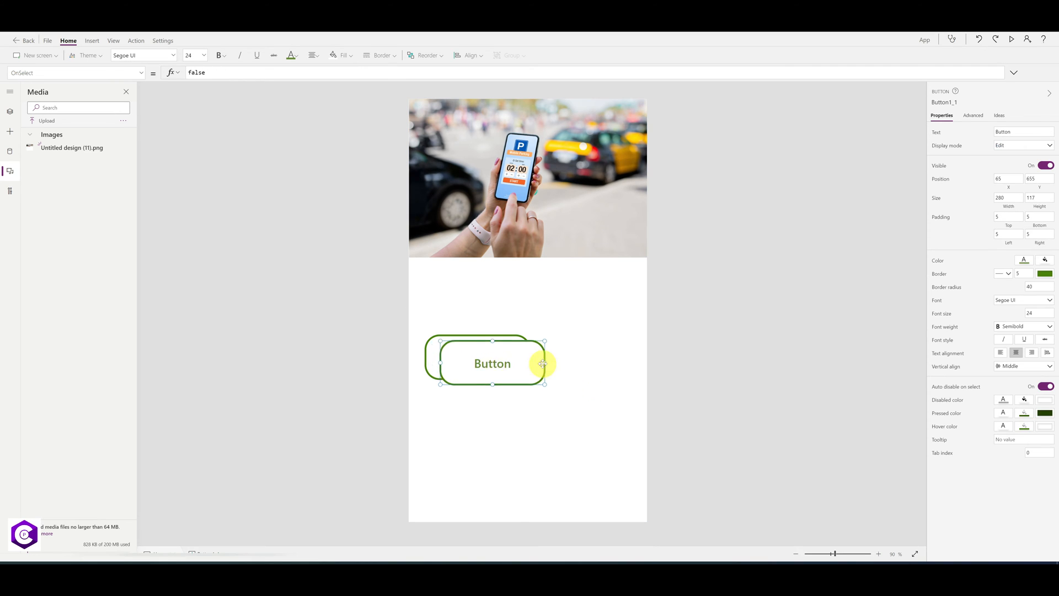
mouse_move(543, 363)
mouse_down()
mouse_move(580, 359)
mouse_move(557, 359)
mouse_up()
Step: Paste another button copy and lay it out below the pair, about 567 wide at X 45, Y 920, with the pair at about Y 752
right_click(481, 446)
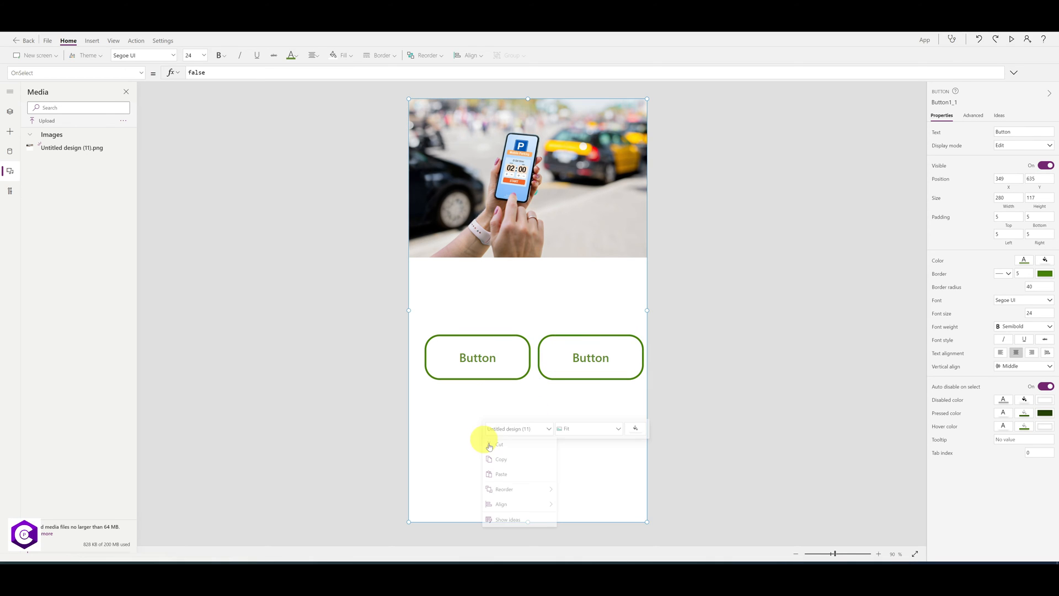
click(517, 479)
key(ctrl+v)
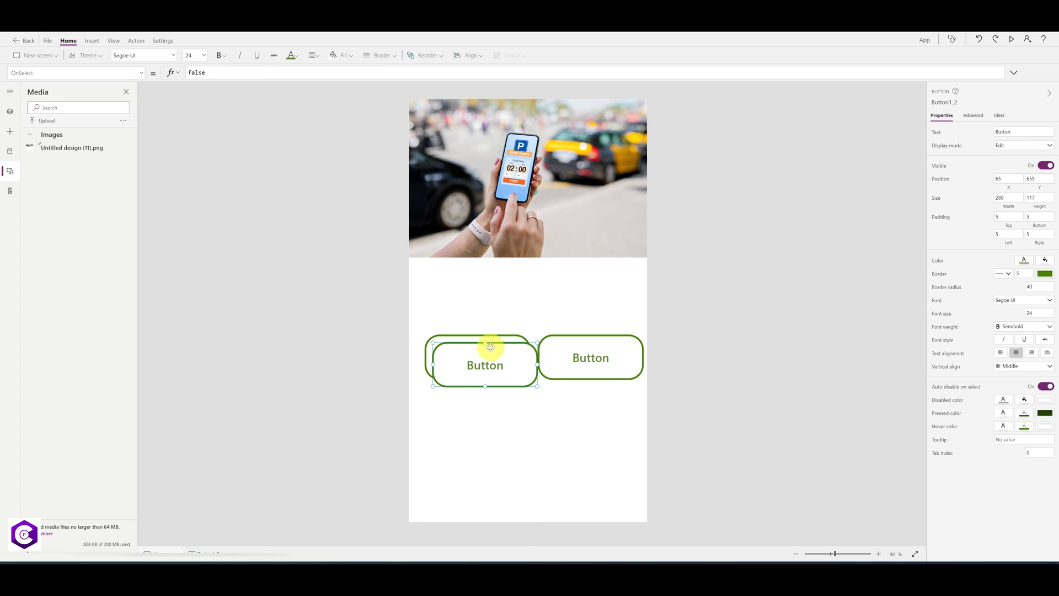
drag(480, 367, 485, 468)
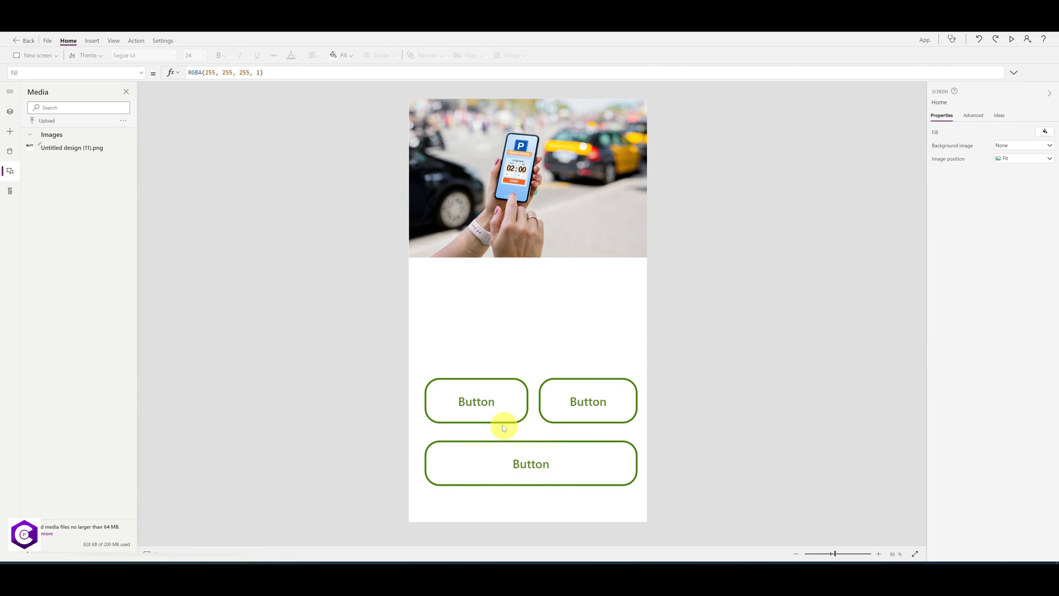
Step: Set the text of the first button in the upper pair to In
click(490, 402)
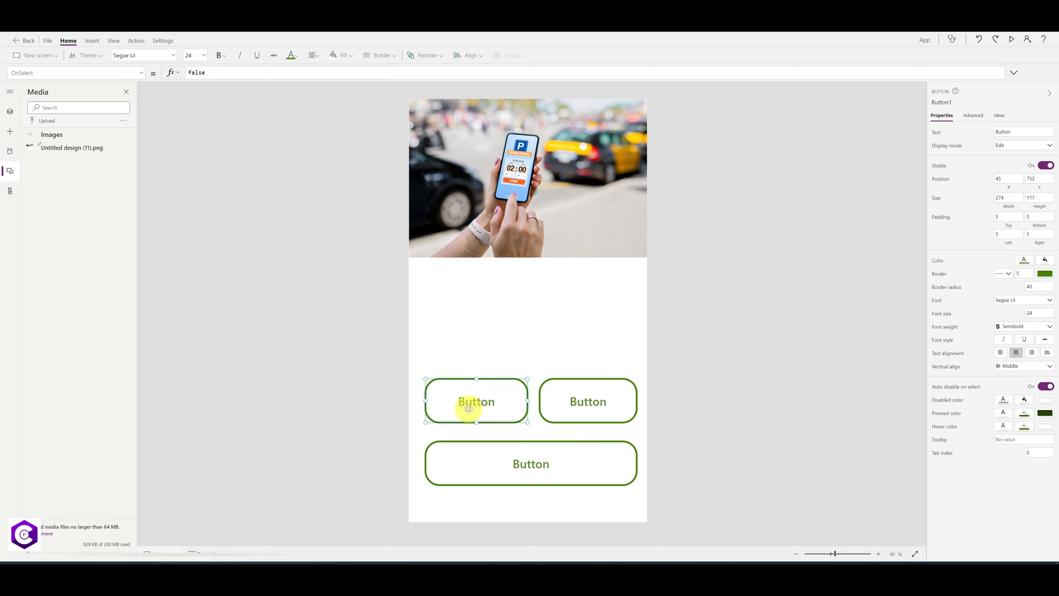
click(1013, 131)
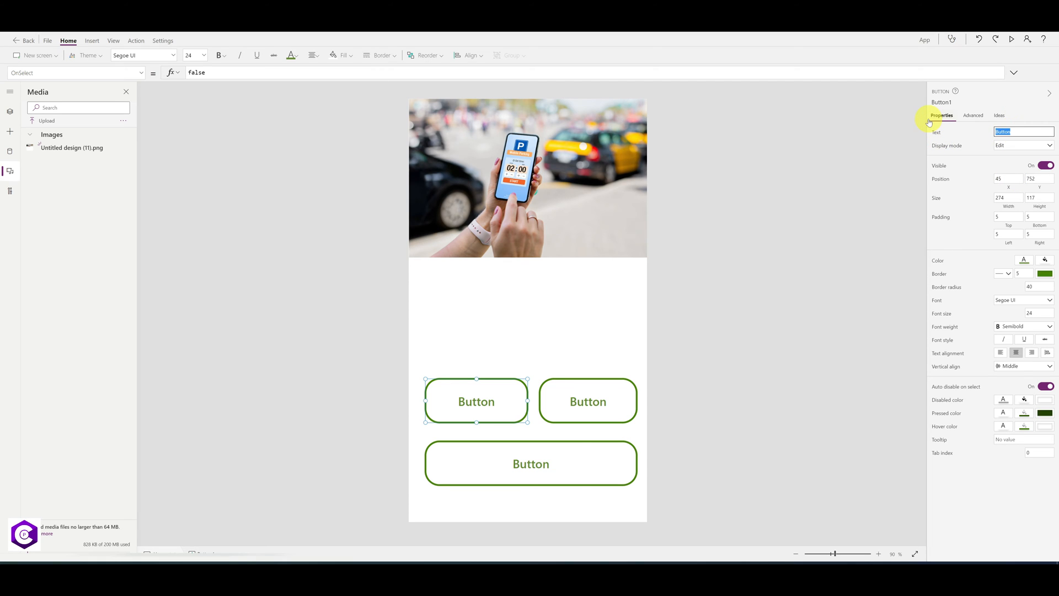
key(Caps_Lock)
key(BackSpace)
key(Tab)
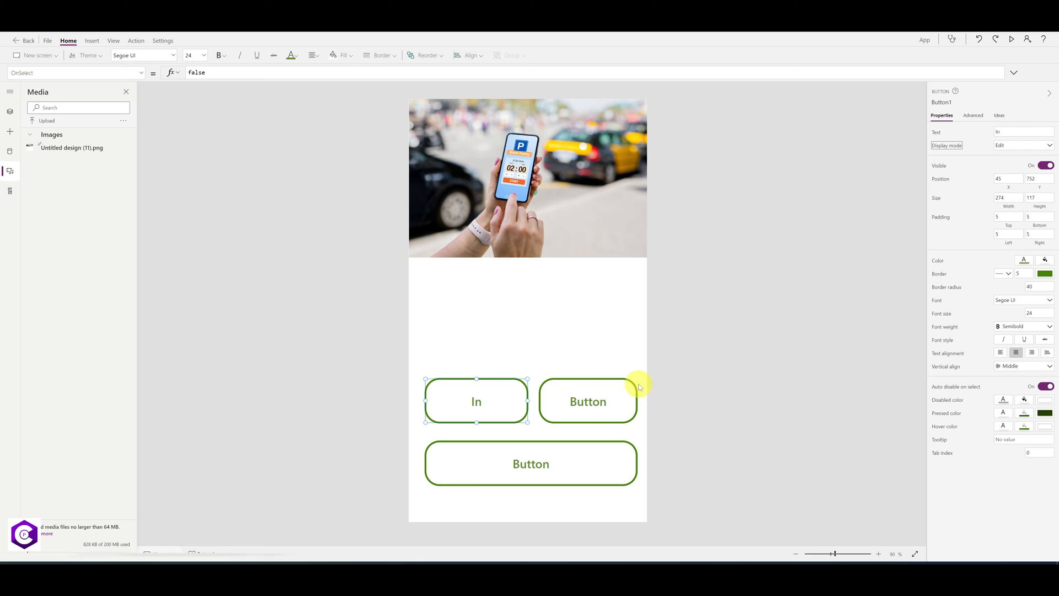
Step: Set the text of the button beside In to Out
click(586, 401)
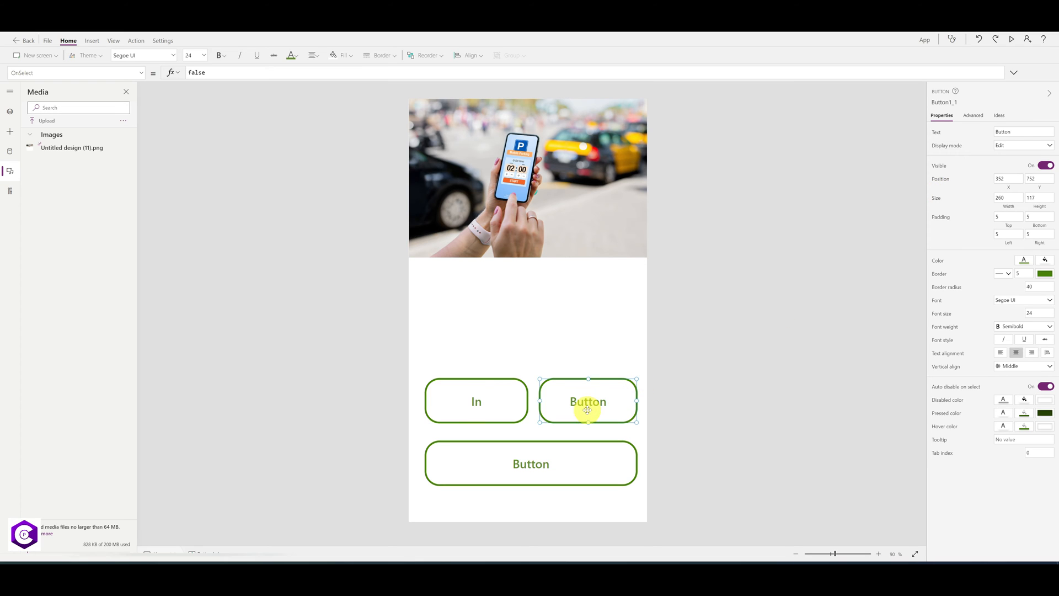
double_click(1013, 132)
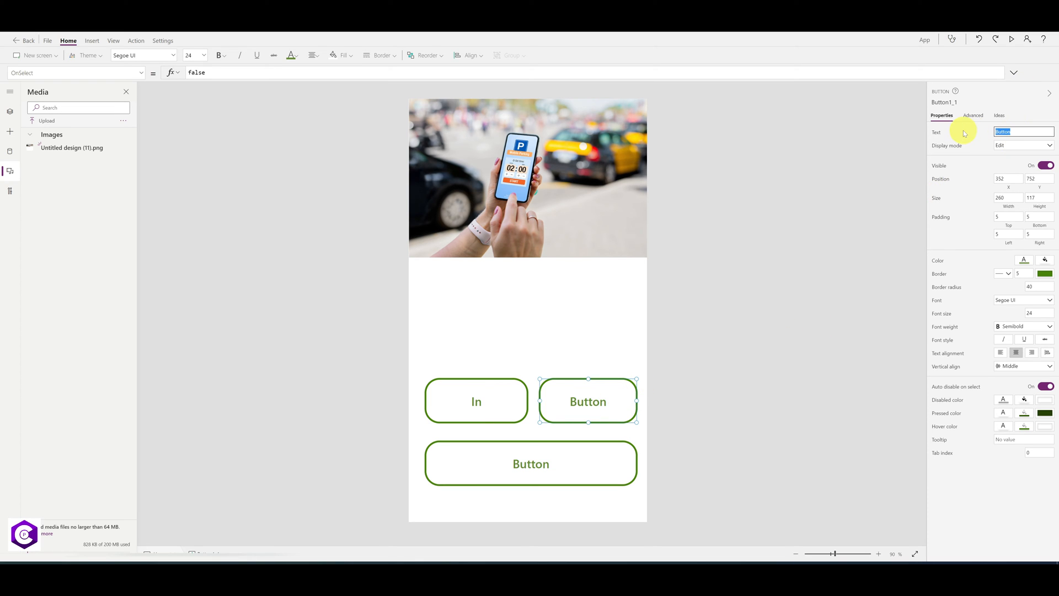
key(Caps_Lock)
text(Ou)
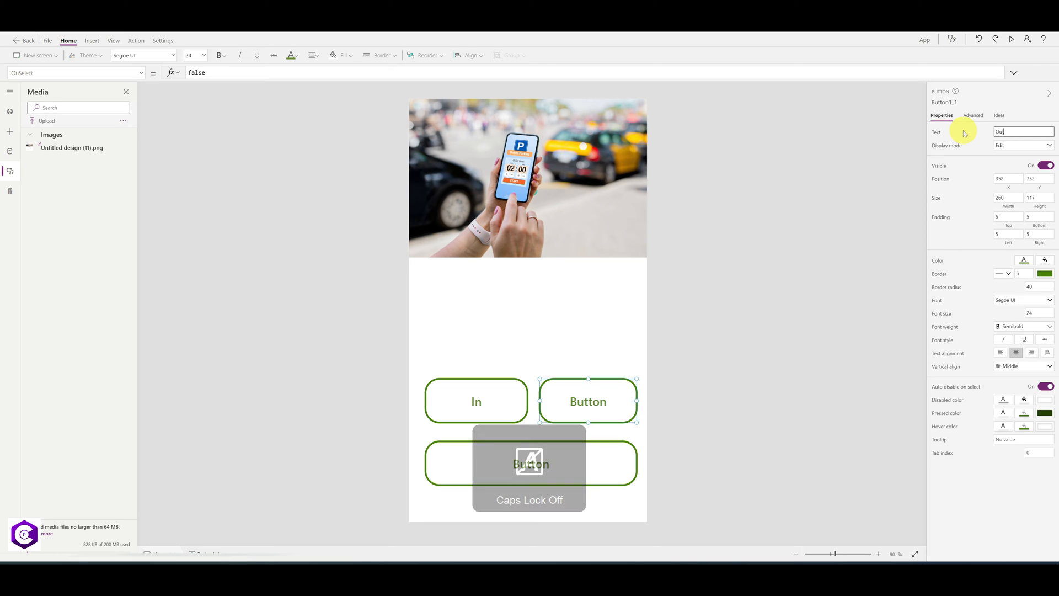
text(t)
key(Tab)
Step: Set the text of the wide button below the pair to Dashboard
click(519, 465)
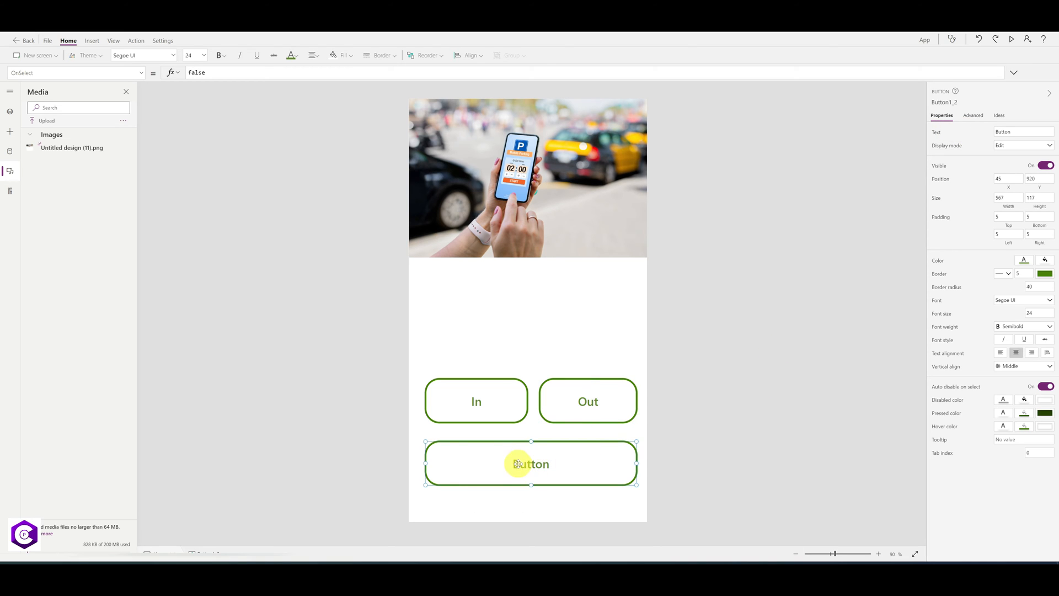
click(1016, 131)
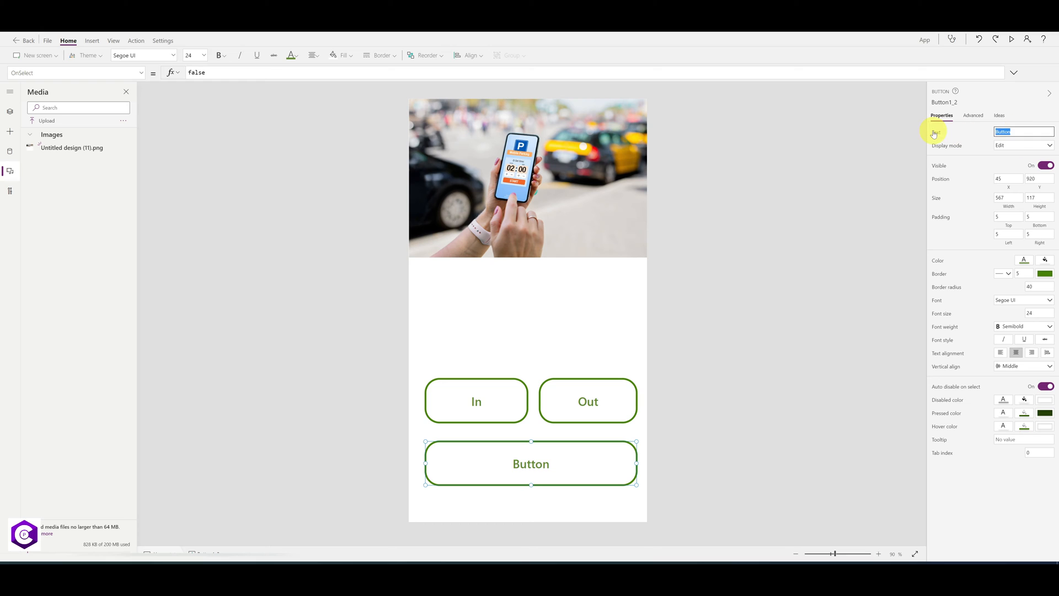
key(Caps_Lock)
text(Dash)
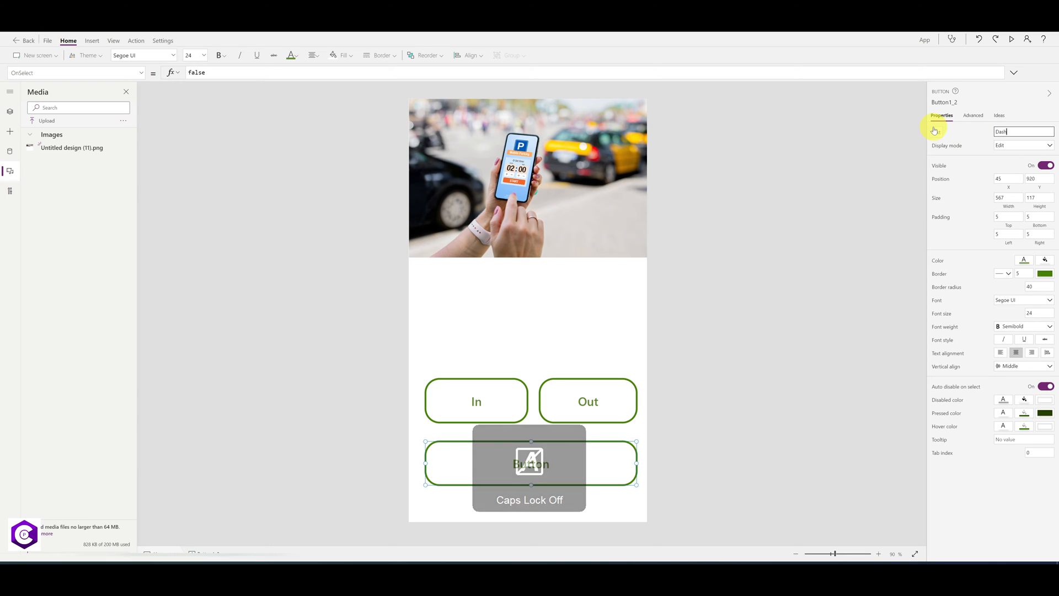
text(board)
key(Tab)
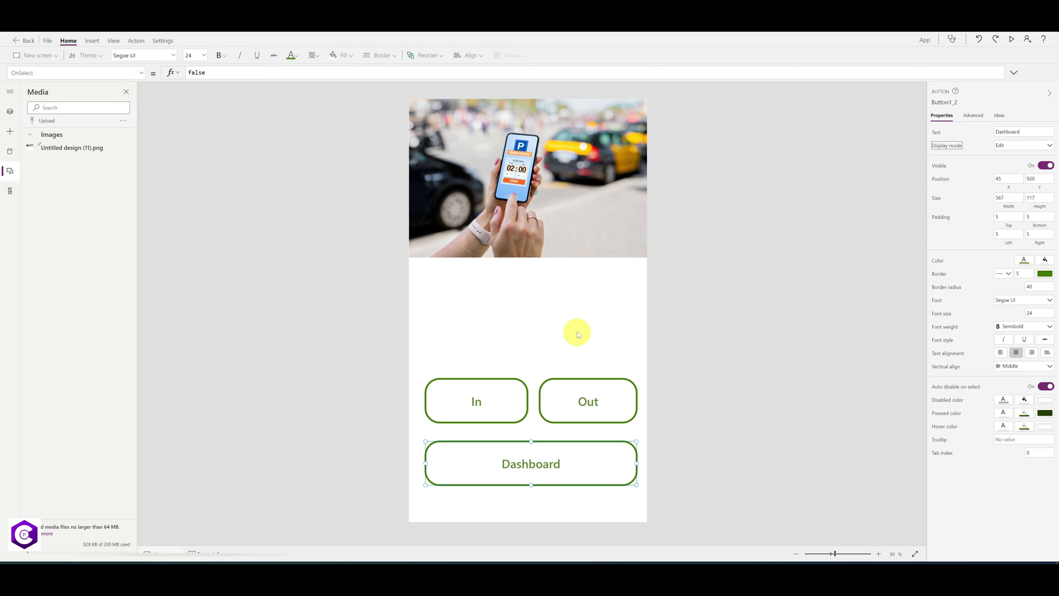
Step: Upload green logo.PNG and insert it below the photo, about 155 wide and 177 high at X 70, Y 450
click(501, 302)
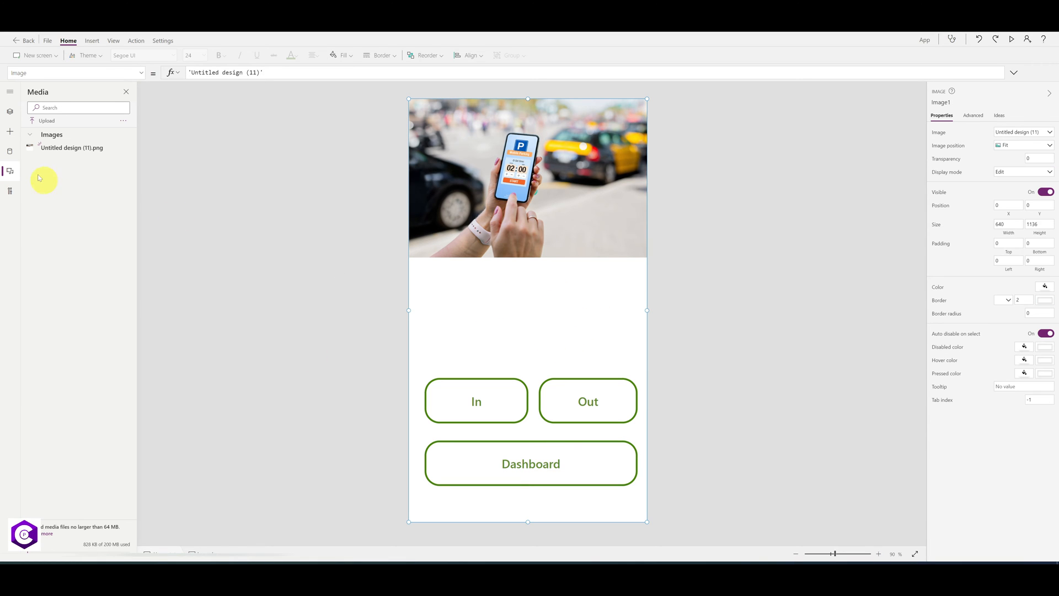
click(10, 173)
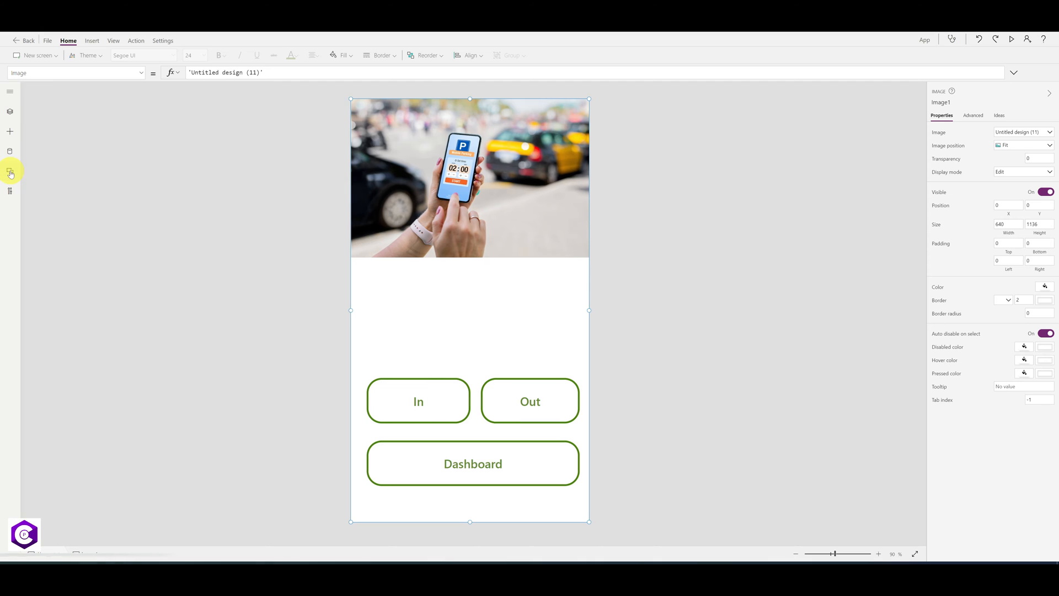
click(10, 173)
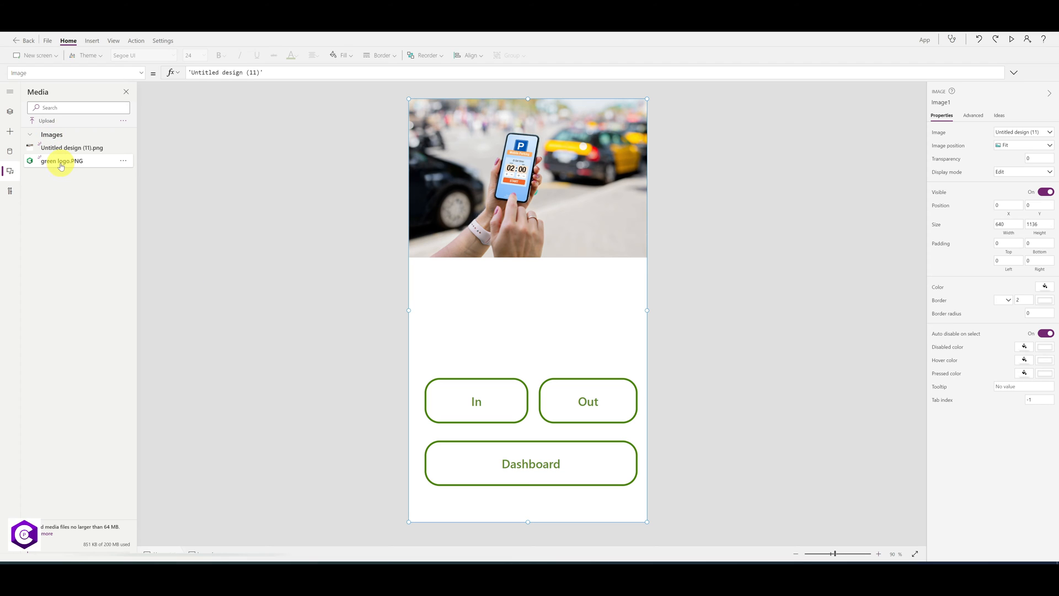
click(61, 164)
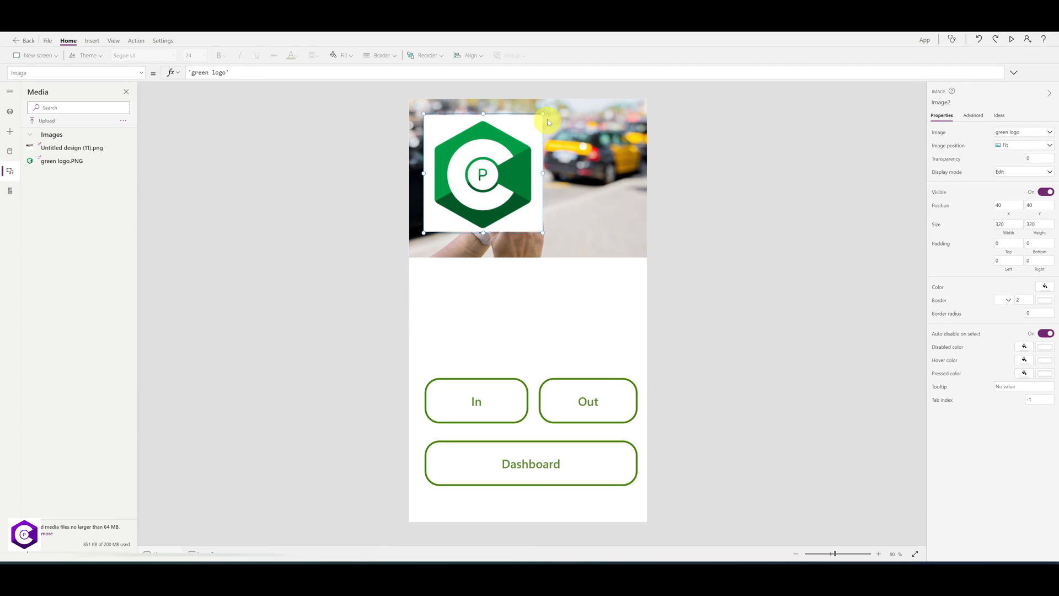
drag(542, 114, 481, 167)
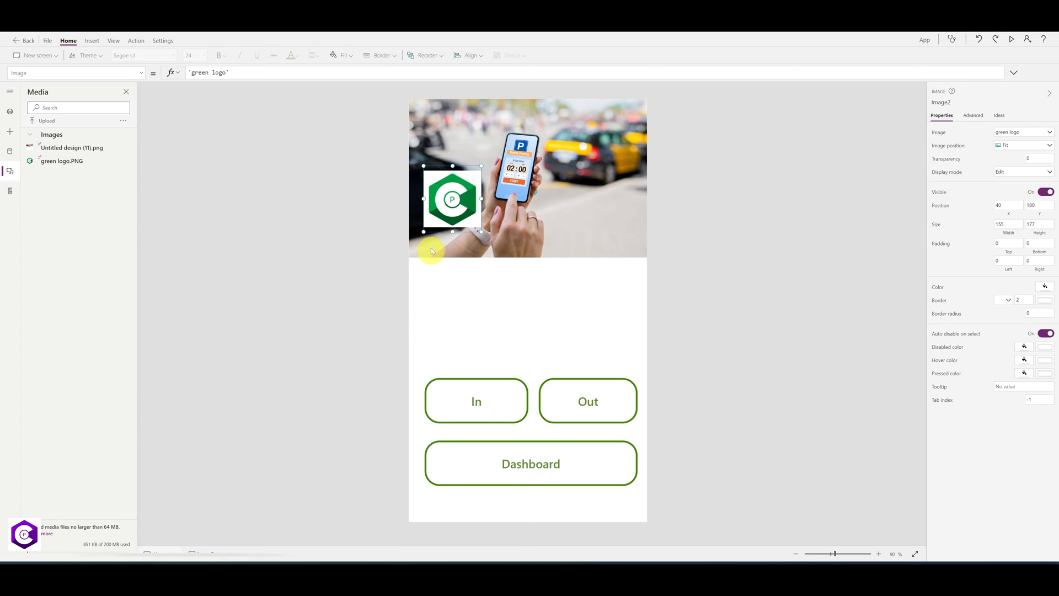
drag(444, 213, 455, 298)
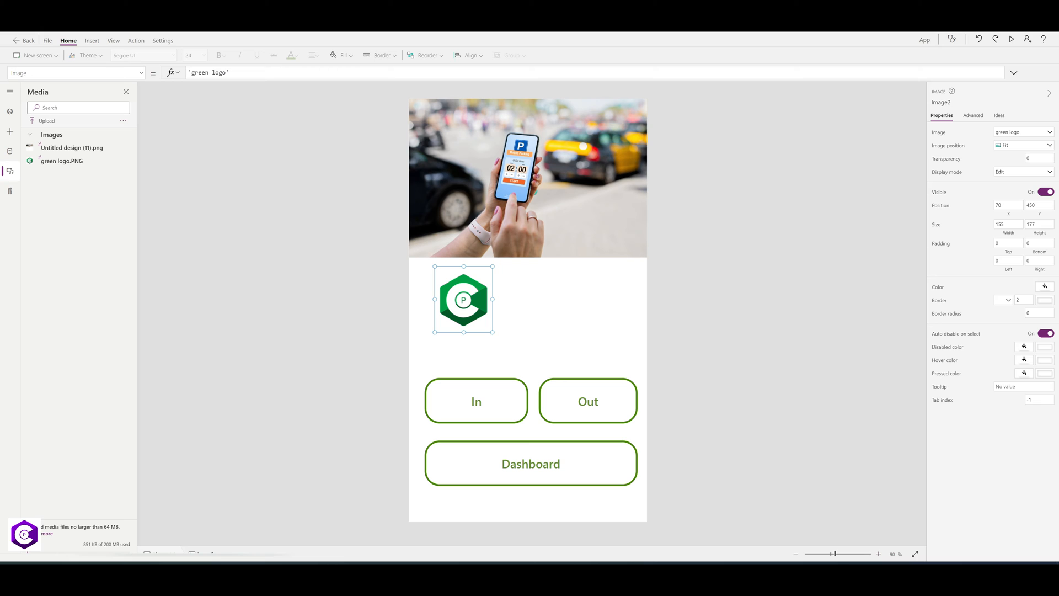
Step: Insert a text label next to the logo, about 390 wide and 141 high at X 250, Y 474
click(93, 42)
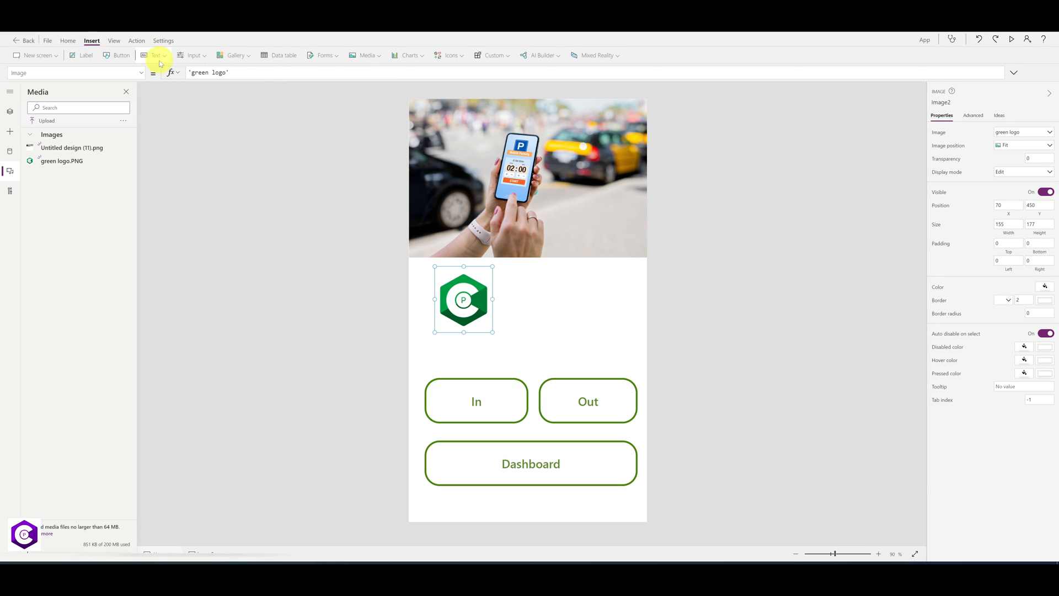
click(81, 54)
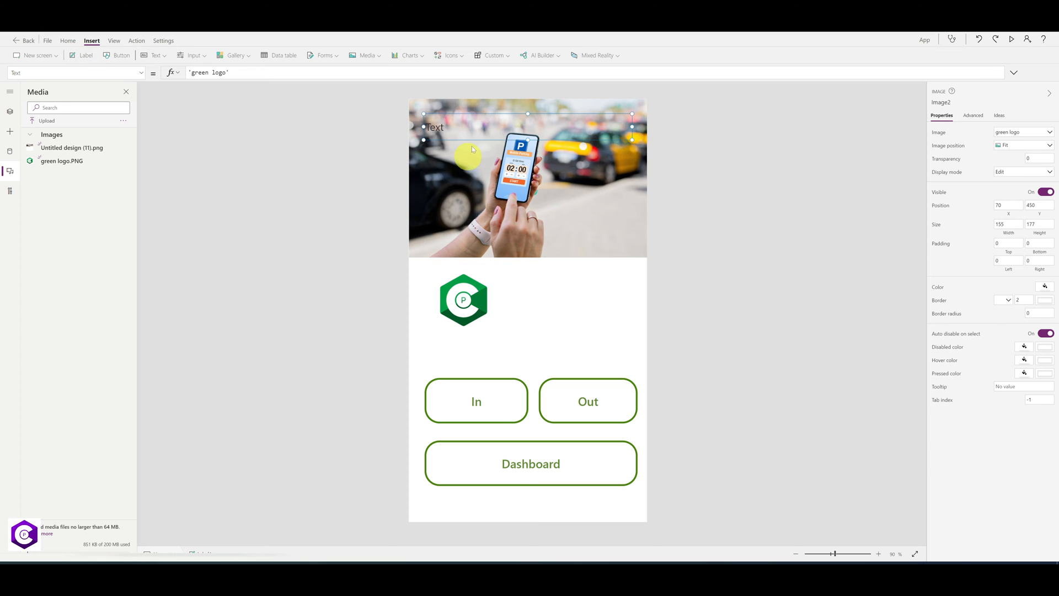
drag(504, 126, 543, 275)
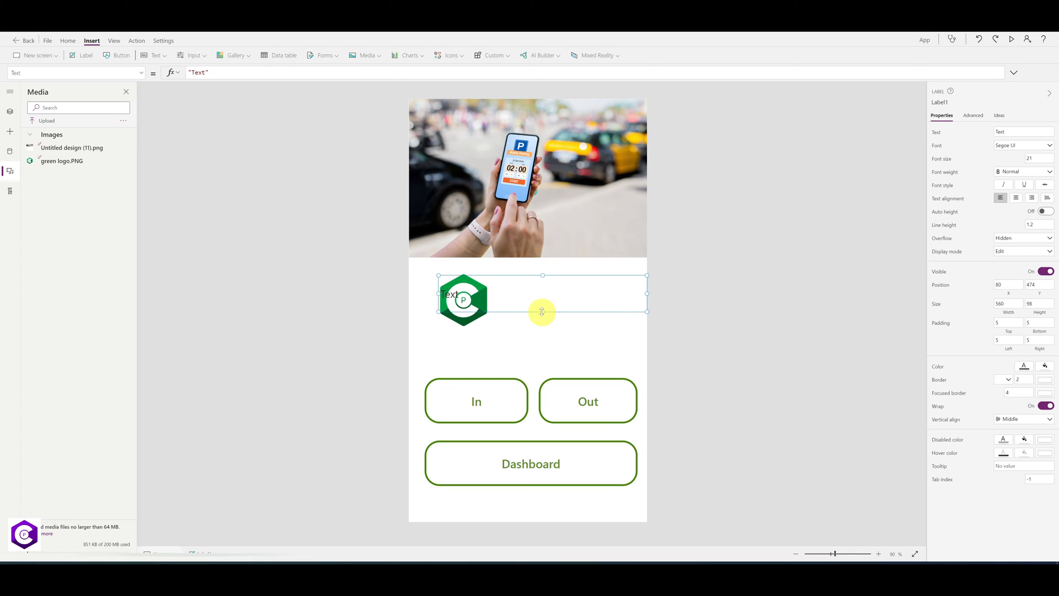
drag(544, 313, 544, 329)
drag(439, 301, 501, 302)
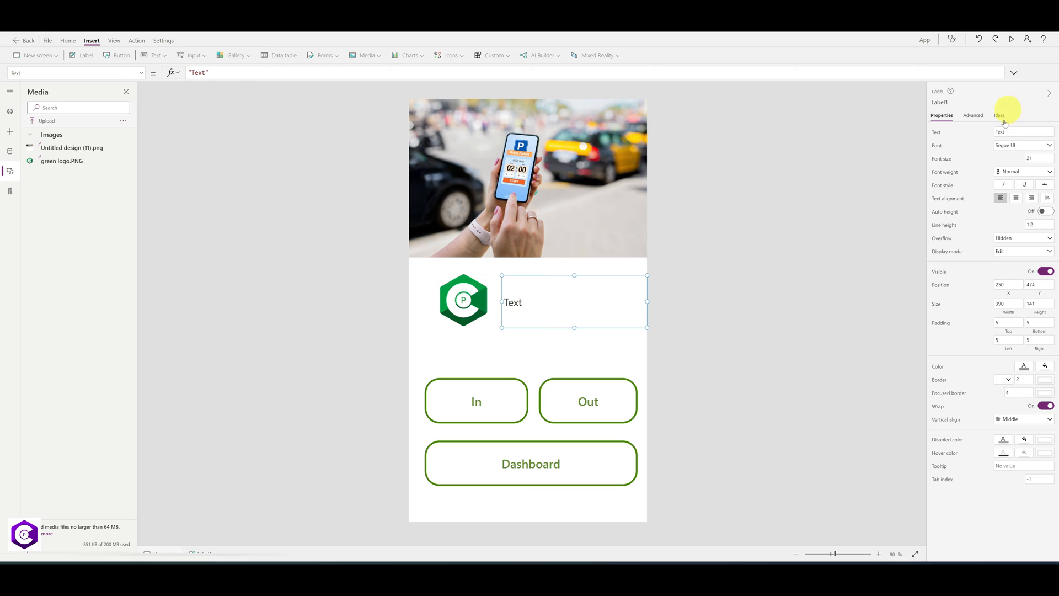
Step: Set the text of the label beside the logo to Parking Management
double_click(1008, 131)
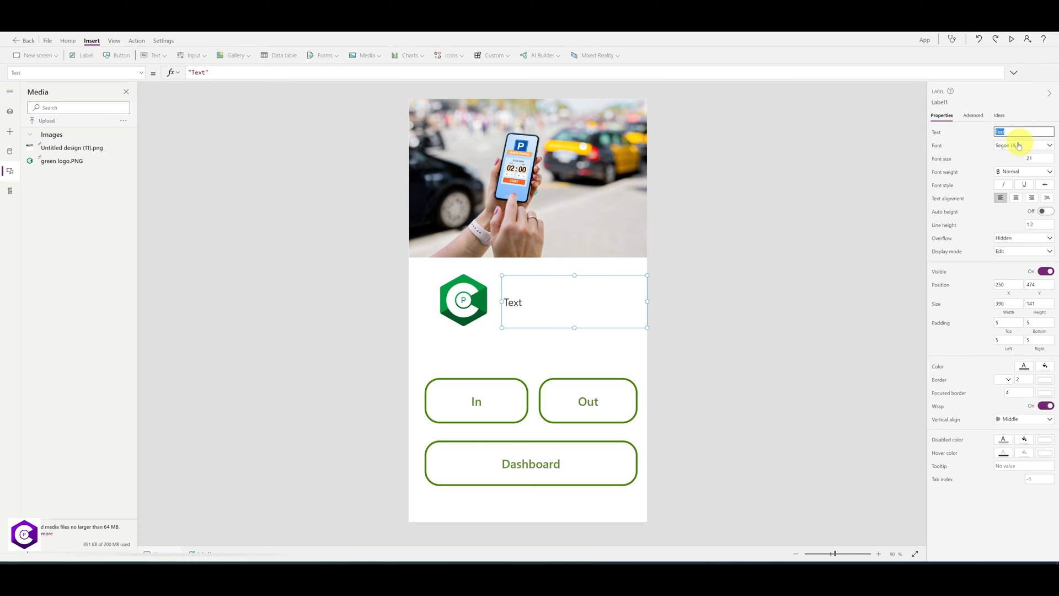
text(Parking Management)
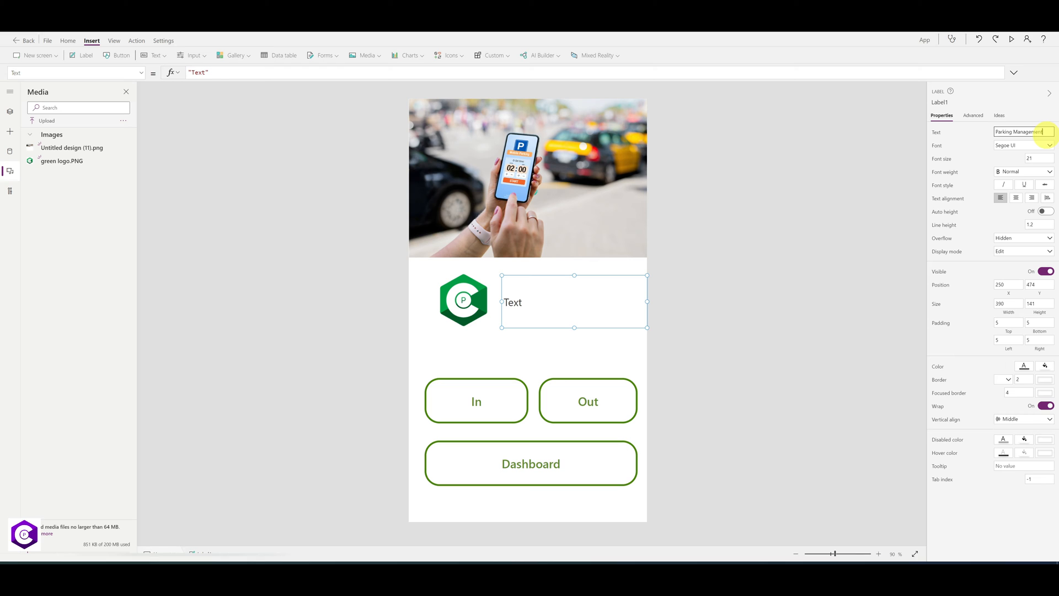
key(Tab)
Step: Format the Parking Management label with font size 40, bold weight and centred text
click(1040, 159)
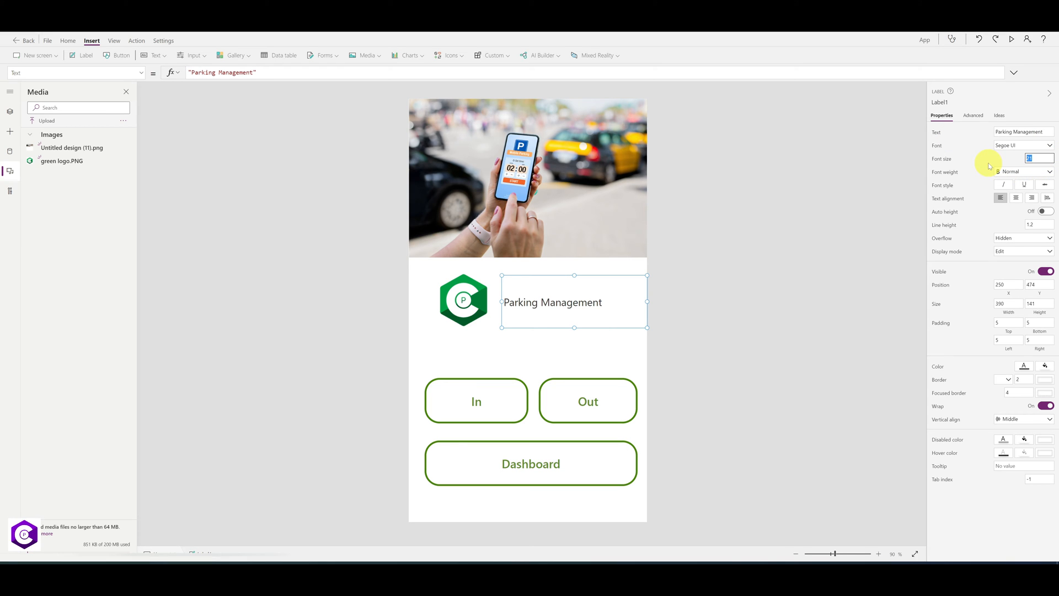
key(Tab)
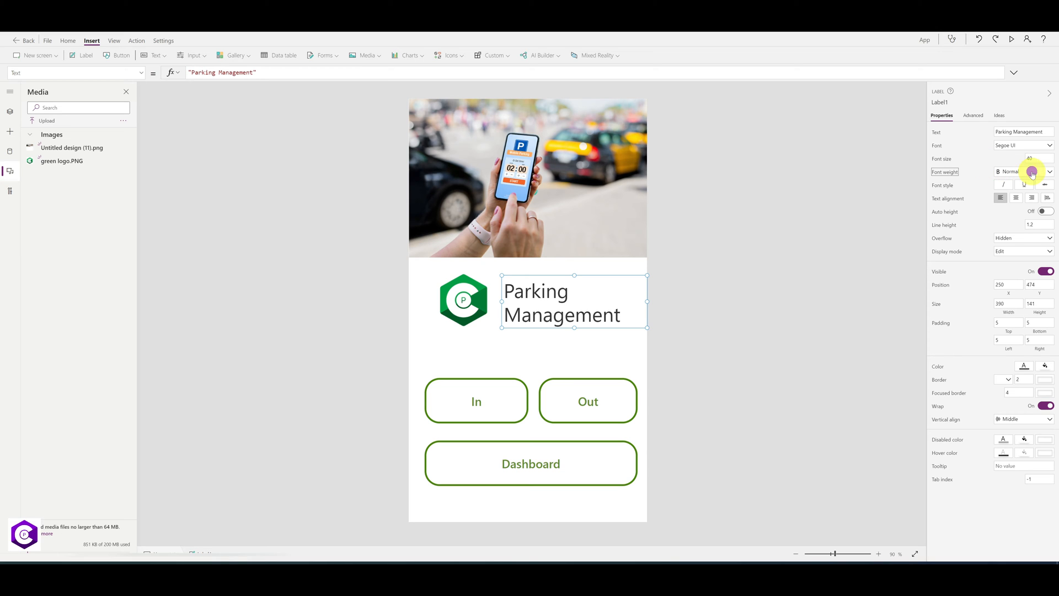
click(1032, 172)
click(1018, 183)
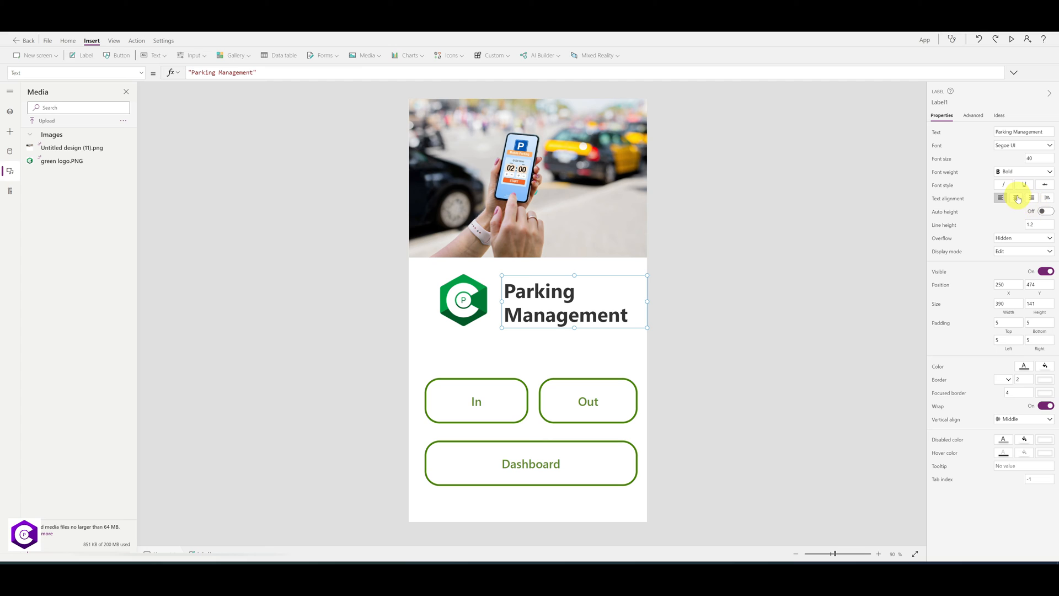
click(1017, 198)
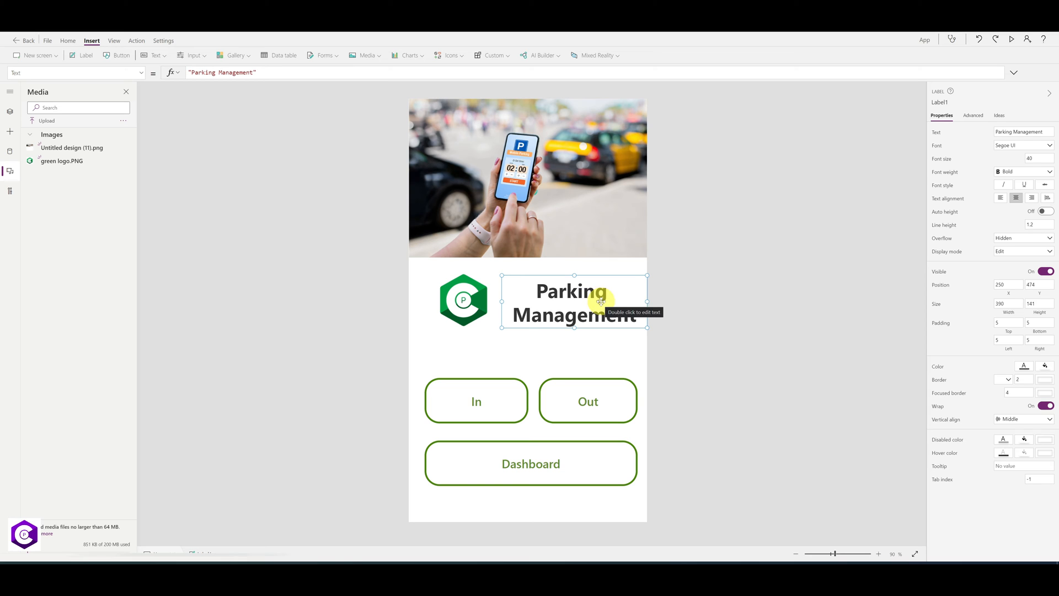
Step: Color the Parking Management text with the green theme color and move the label closer to the logo, at about X 225, Y 468
click(1021, 367)
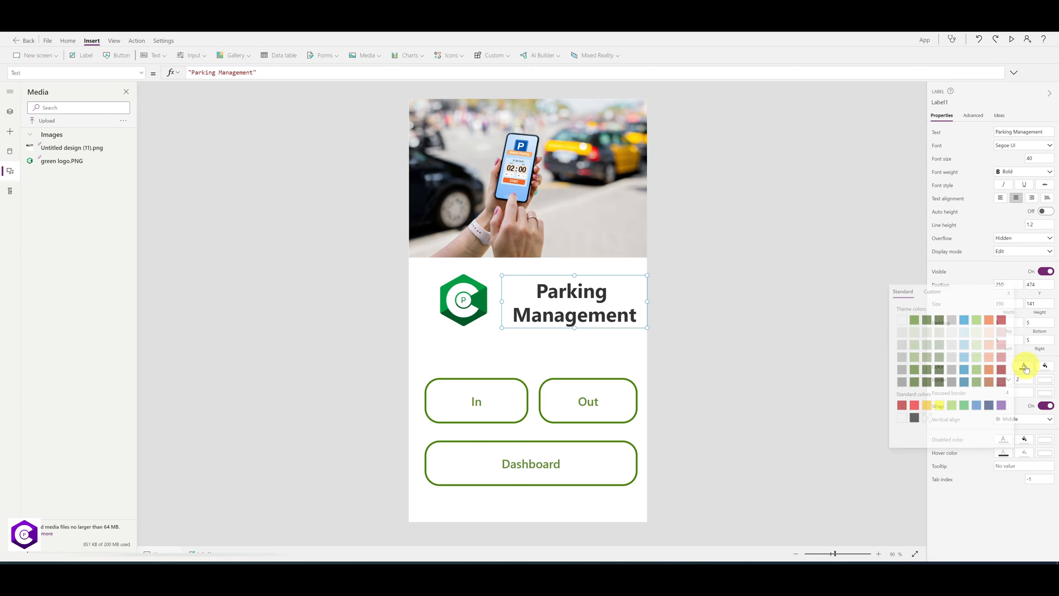
click(911, 321)
click(704, 267)
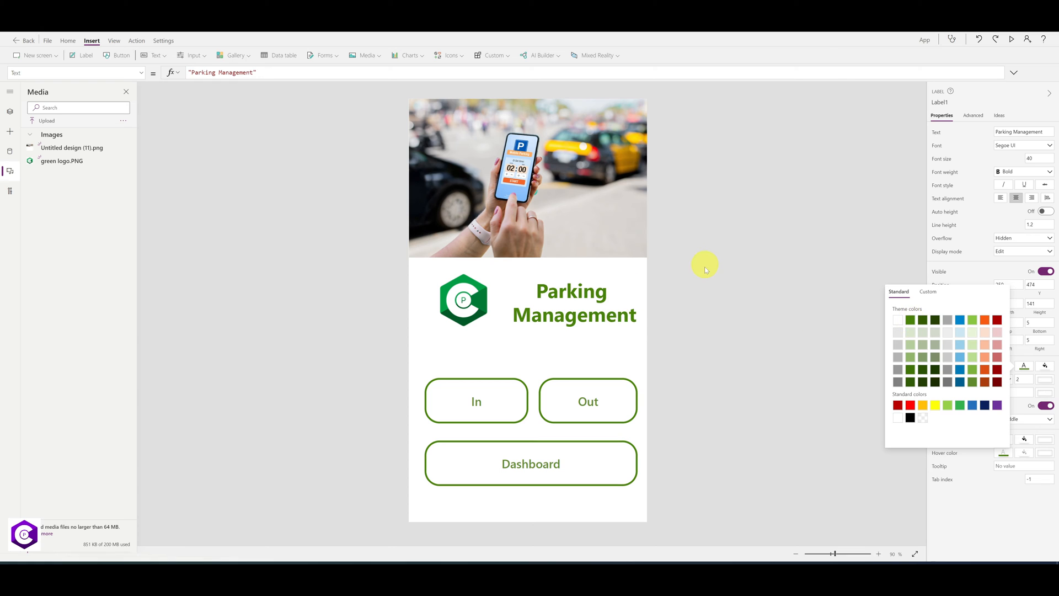
click(582, 315)
drag(580, 307, 574, 308)
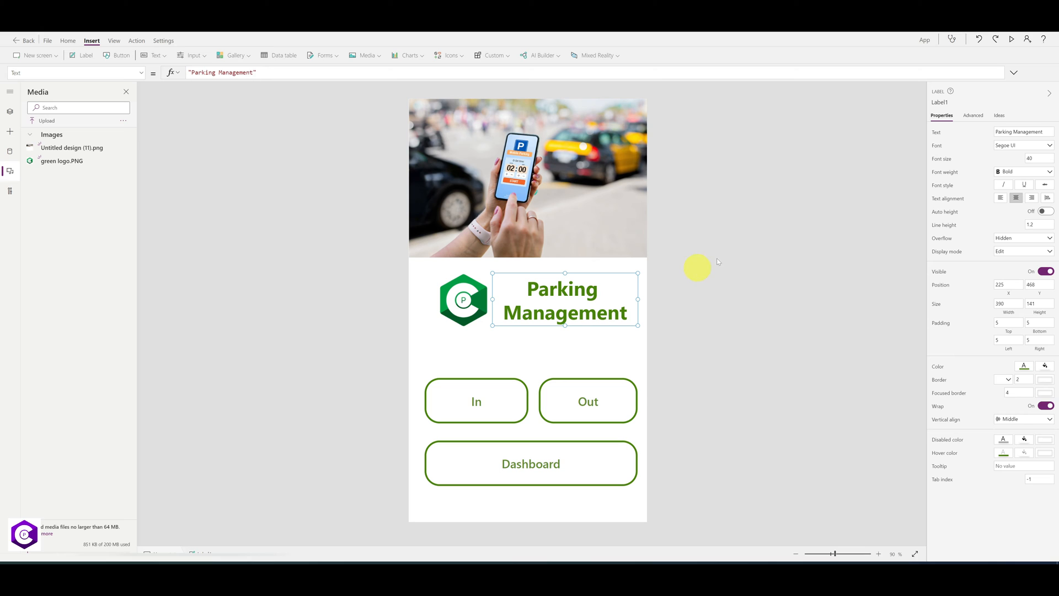
click(700, 267)
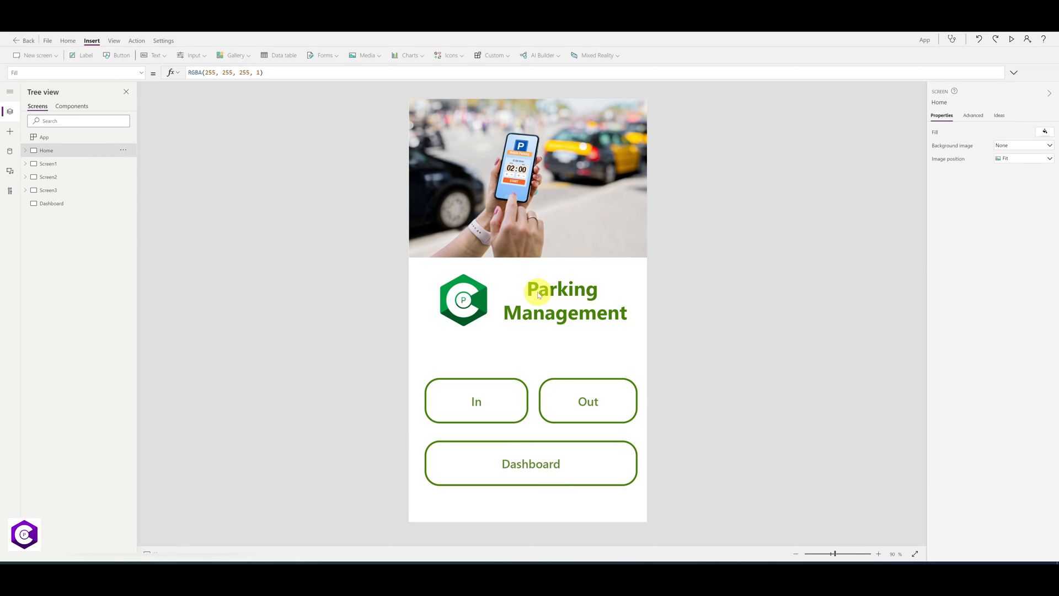
Step: Remove the Slots field from EditForm1 on Screen3
click(55, 192)
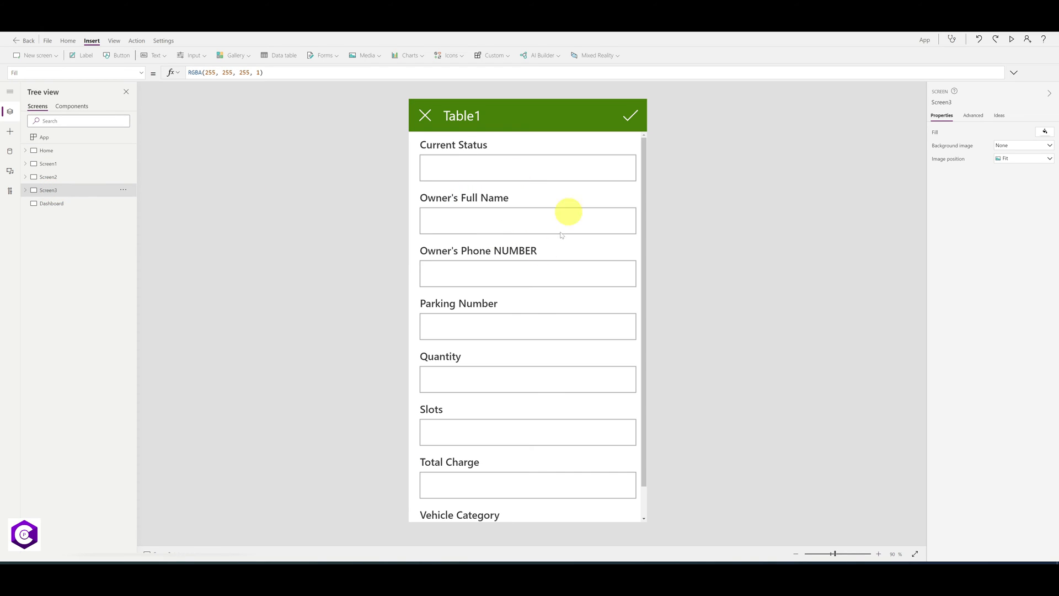
click(26, 191)
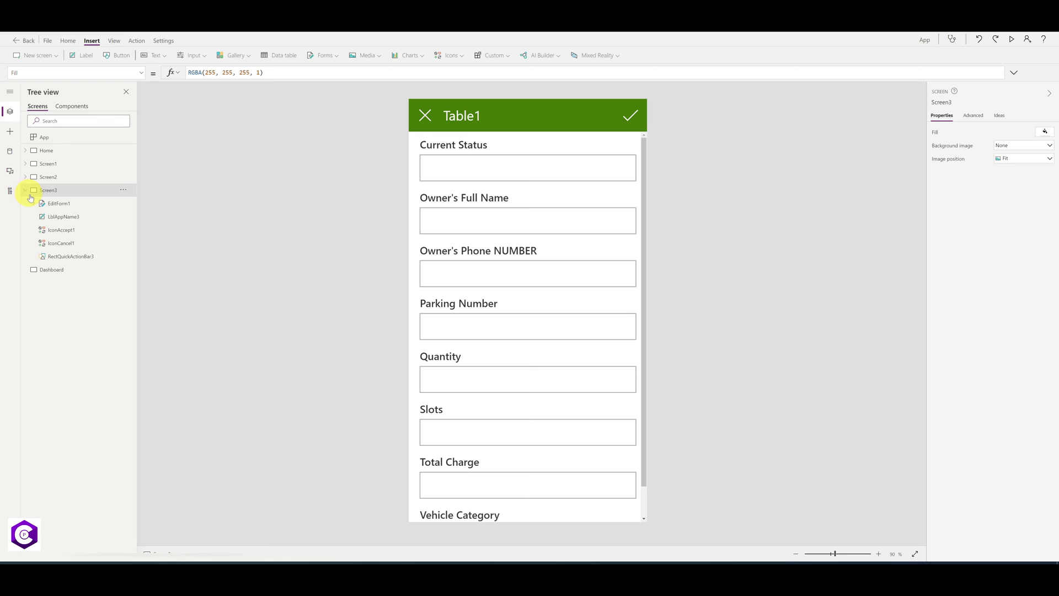
click(60, 204)
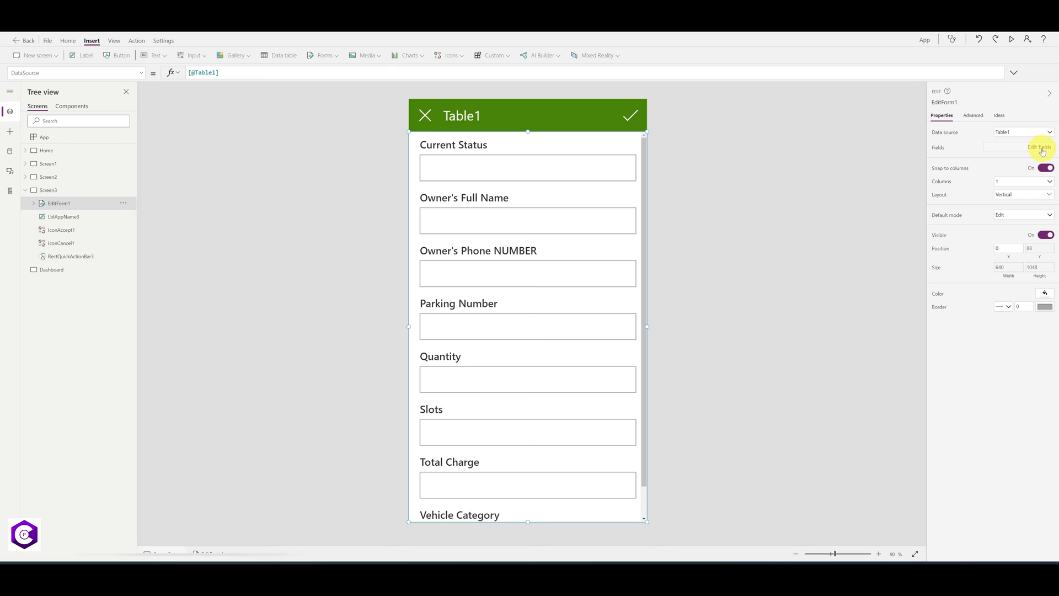
click(1040, 148)
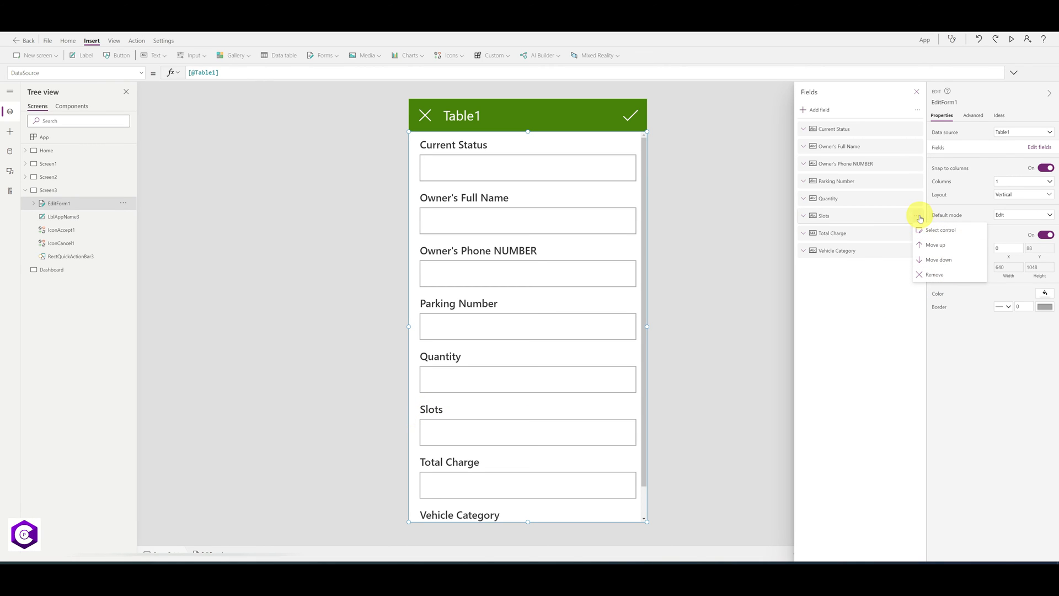
click(936, 275)
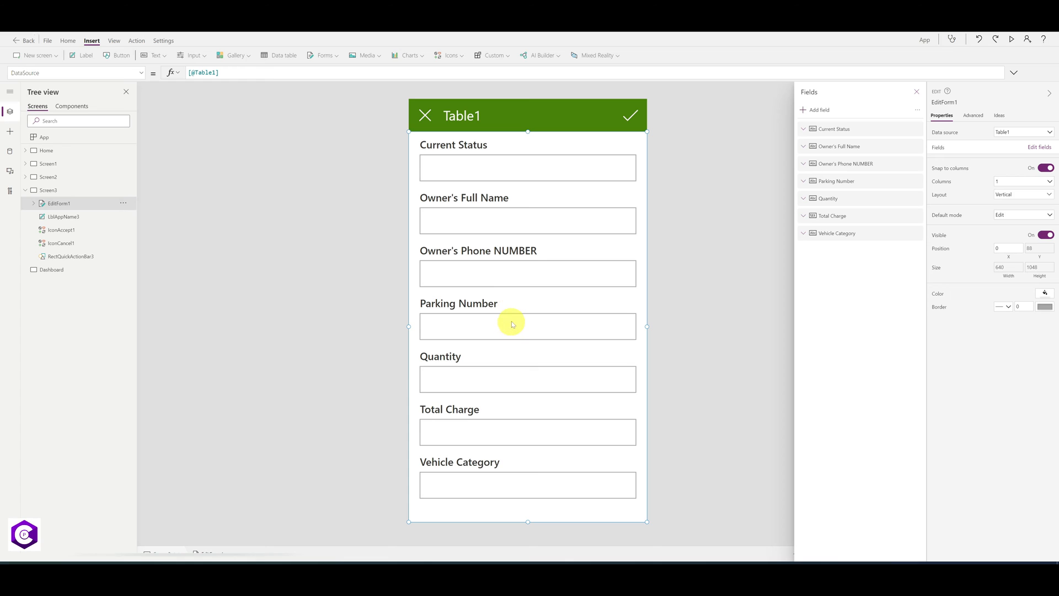
Step: Unlock the Parking Number data card, add a button to it and place the button over the end of the text input at X 330, Y 62
click(497, 327)
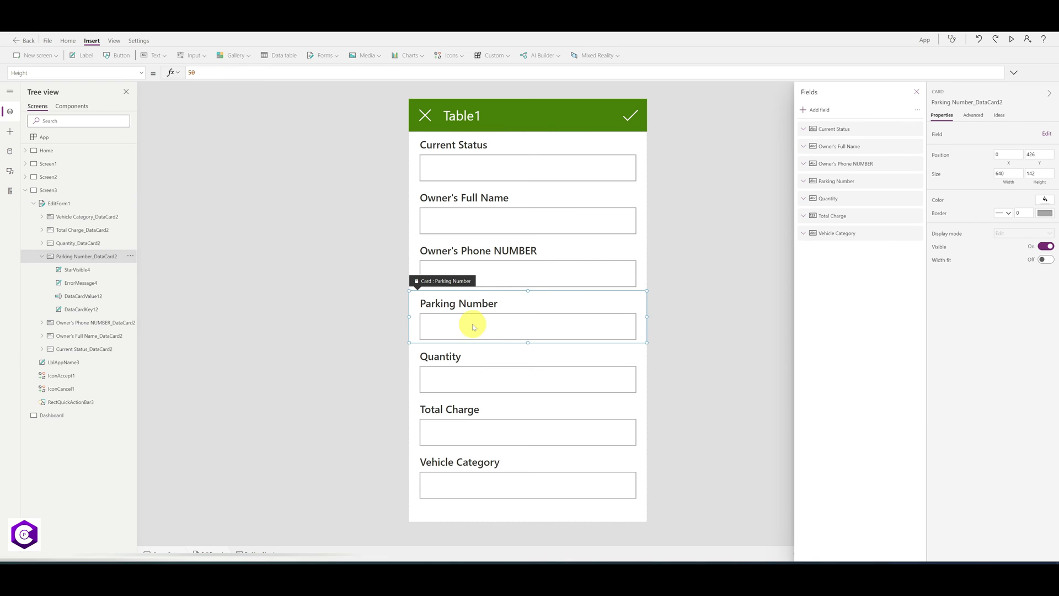
click(470, 325)
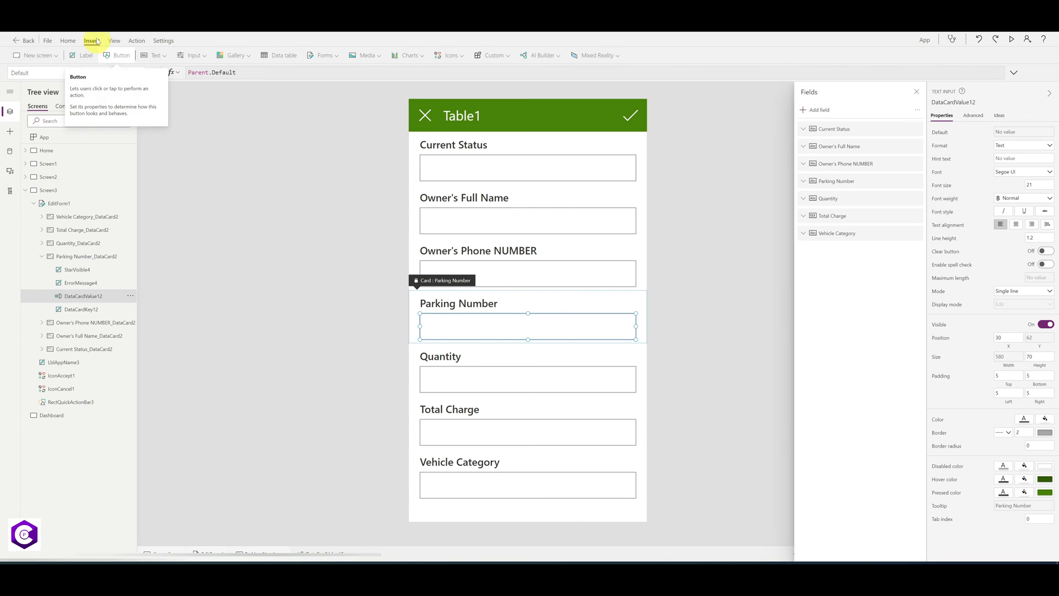
click(123, 55)
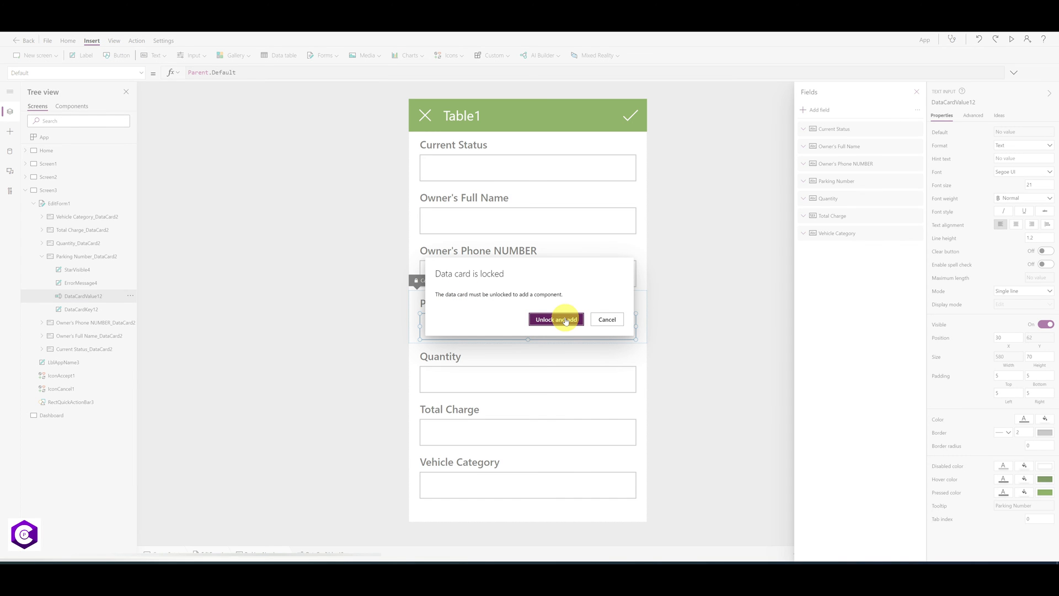
click(566, 321)
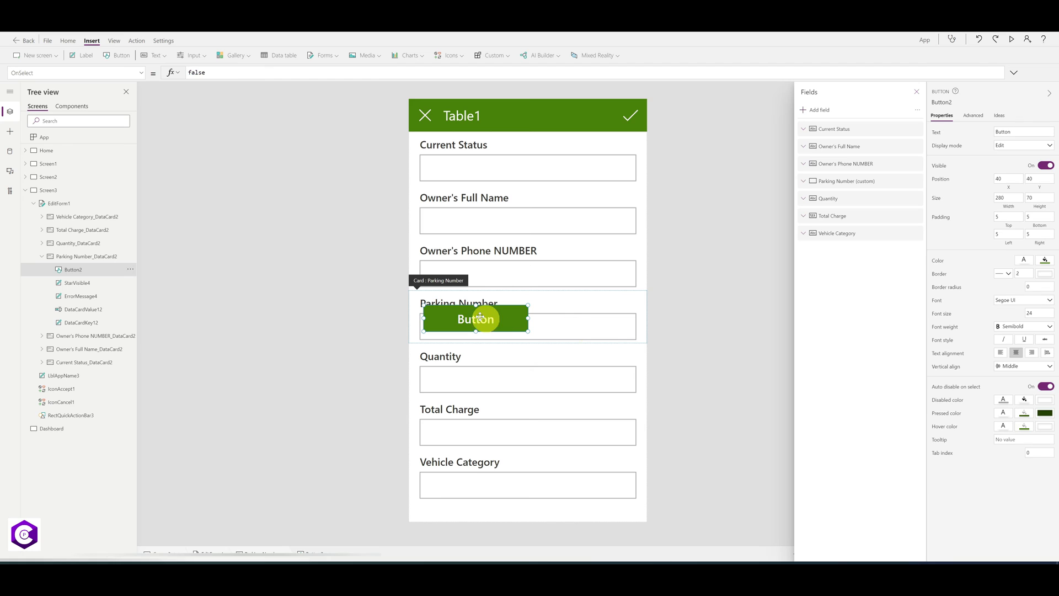
drag(534, 325, 582, 327)
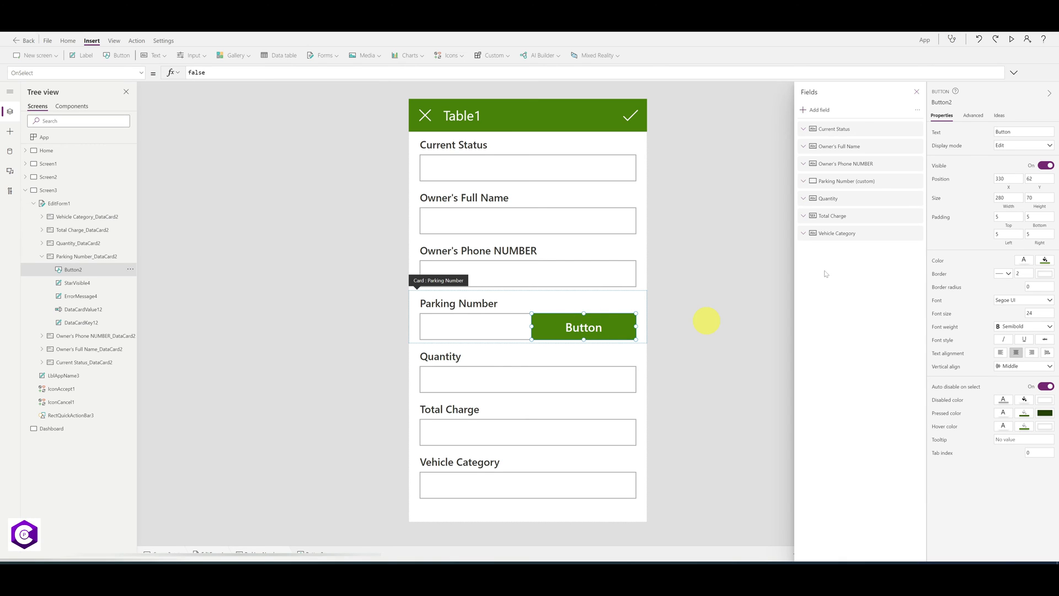
Step: Set the text of the button in the Parking Number card to Your Barcode
click(998, 132)
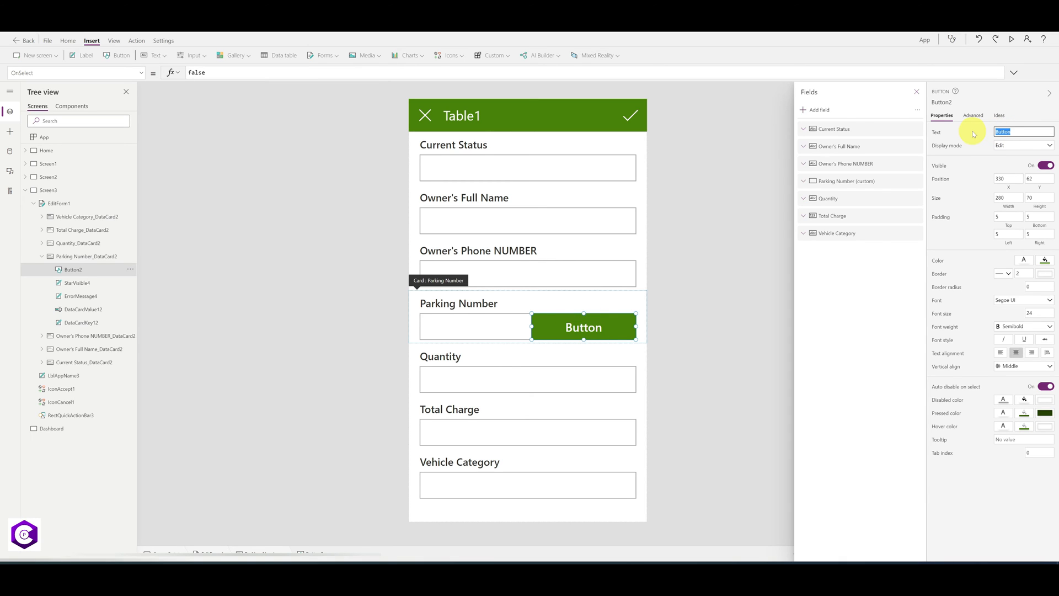
key(Caps_Lock)
text(yOUR)
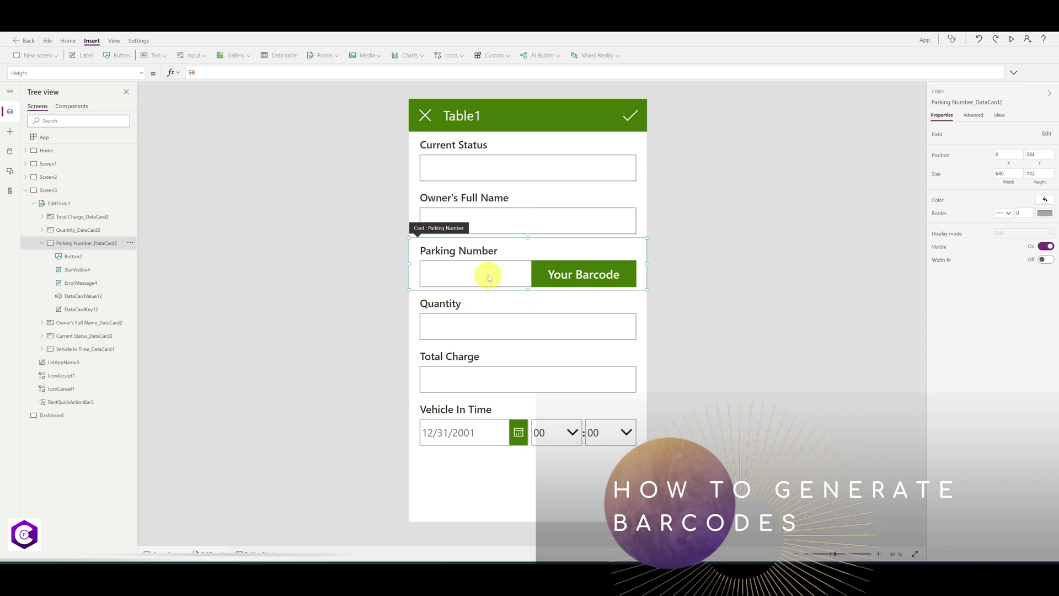
Step: Insert an image in the Parking Number card below the input and button, 580 wide and 217 high at X 30, Y 142
click(466, 276)
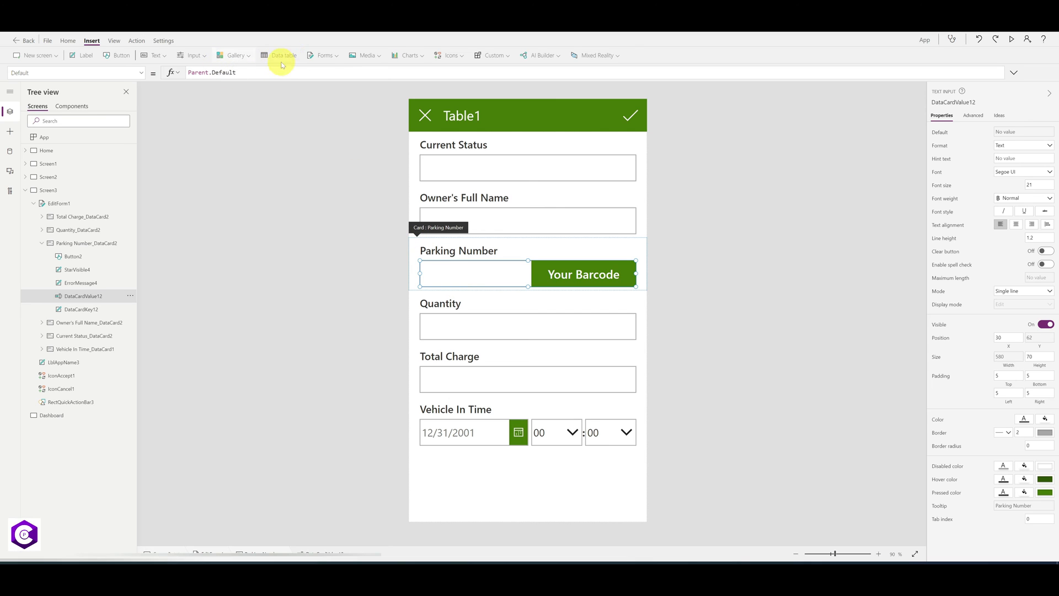
click(379, 58)
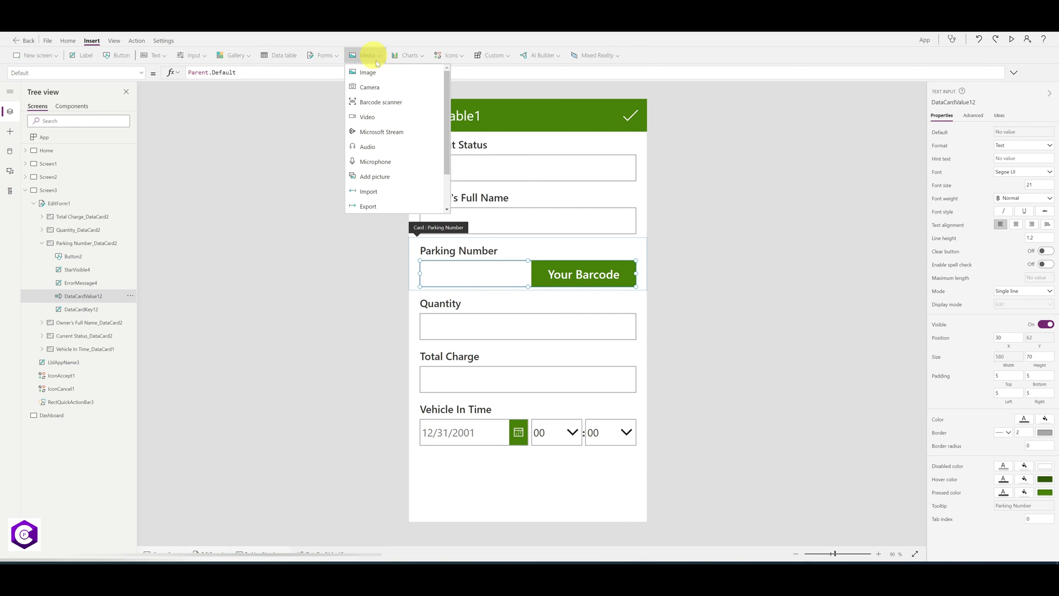
click(370, 72)
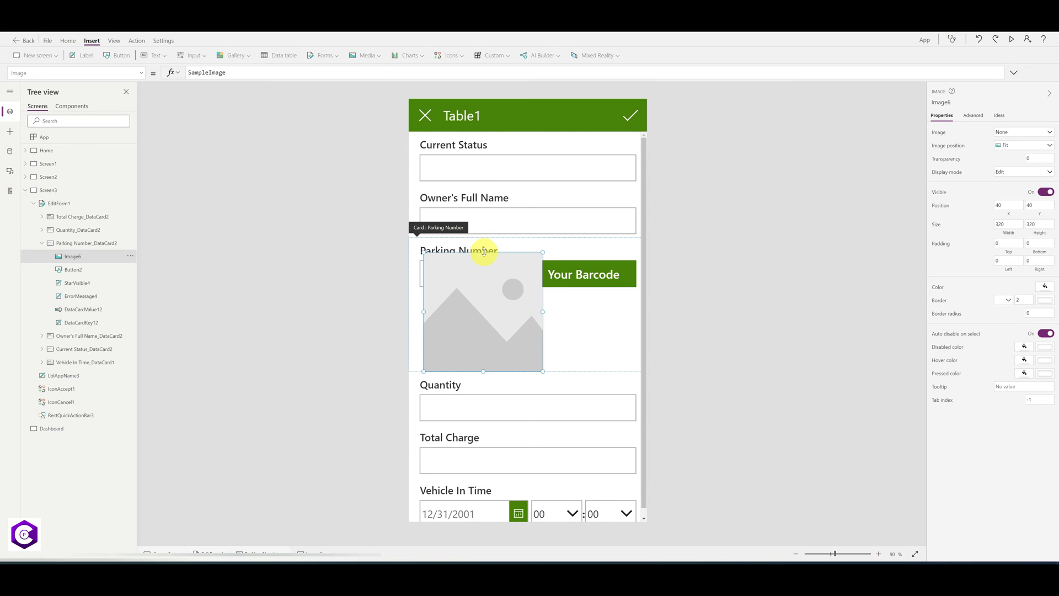
drag(484, 254, 485, 292)
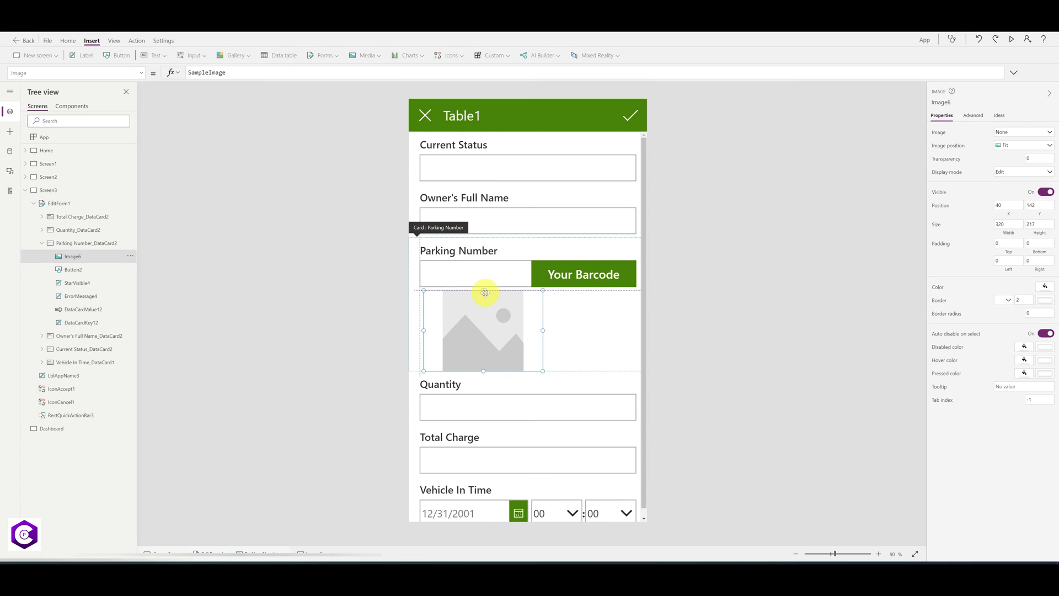
drag(544, 330, 635, 334)
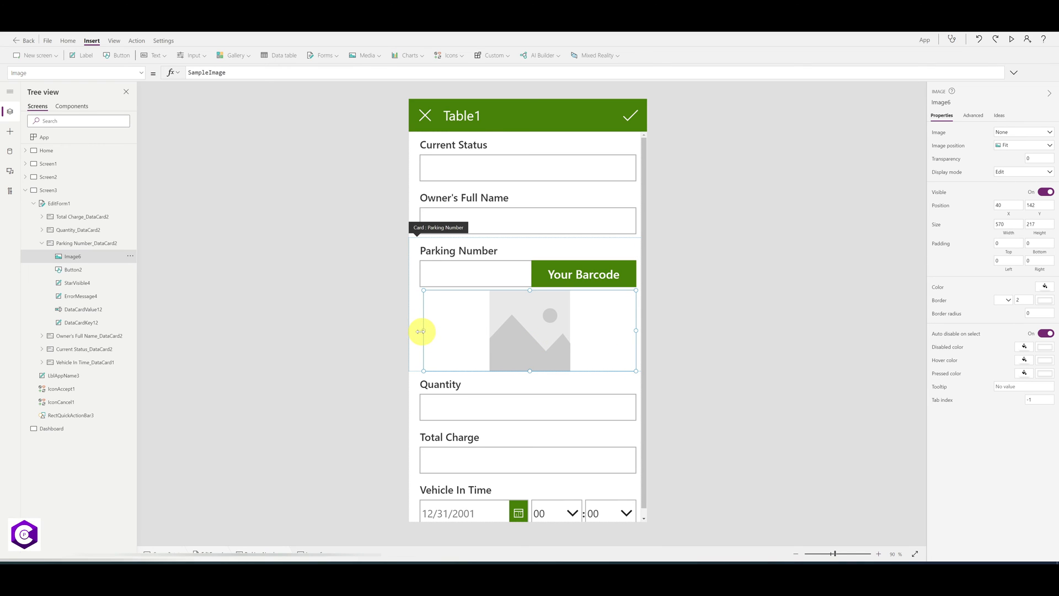
drag(421, 331, 417, 331)
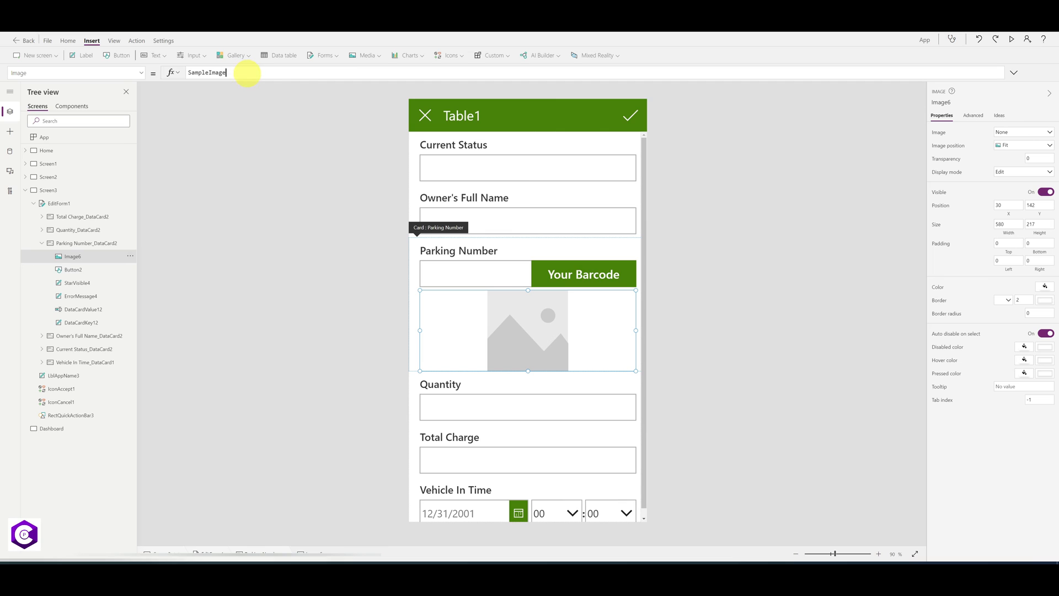
drag(247, 74, 169, 74)
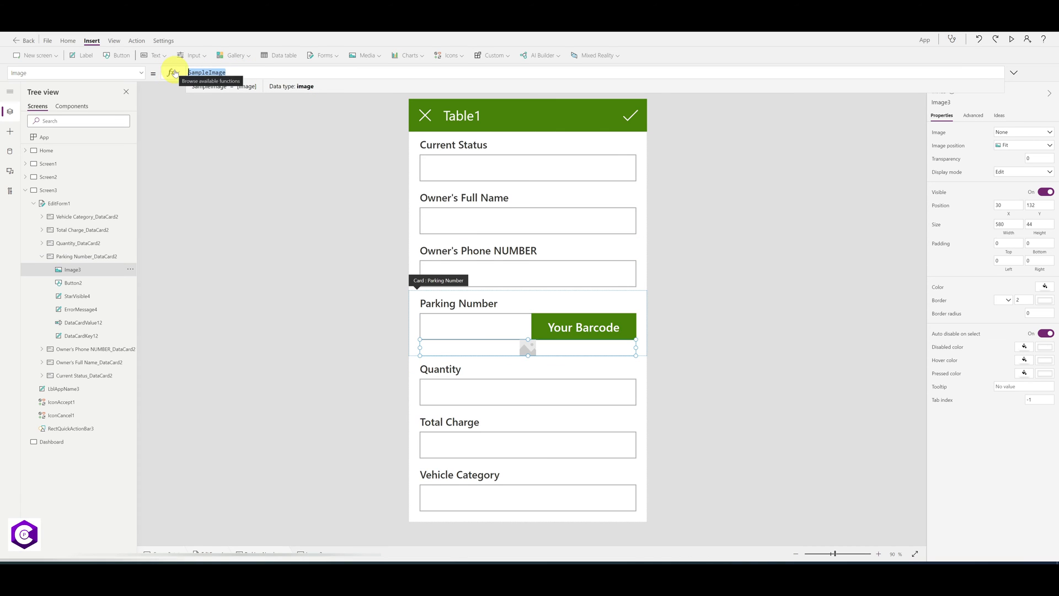
key(BackSpace)
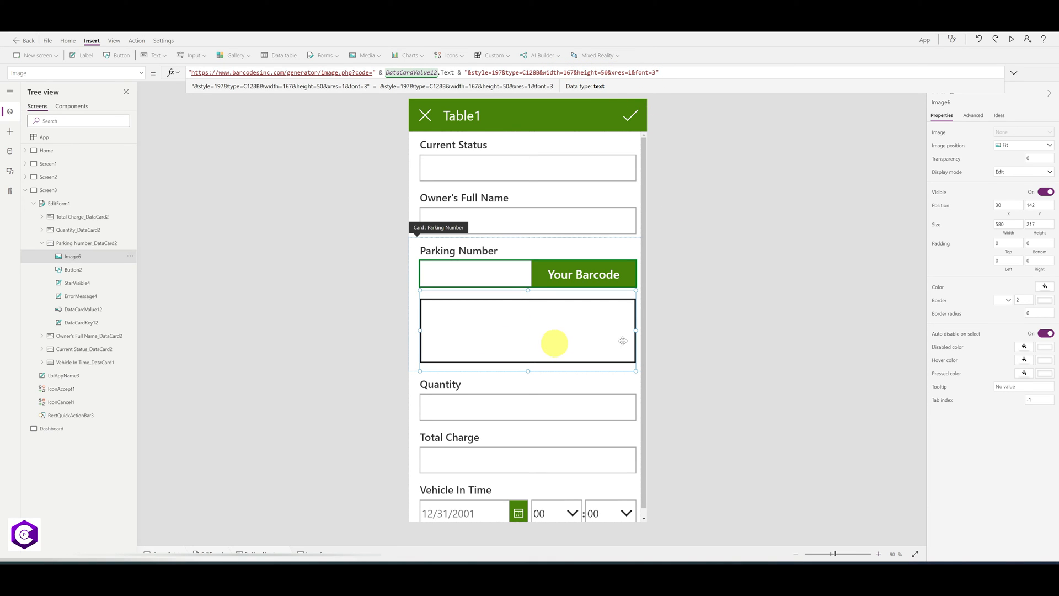
click(718, 307)
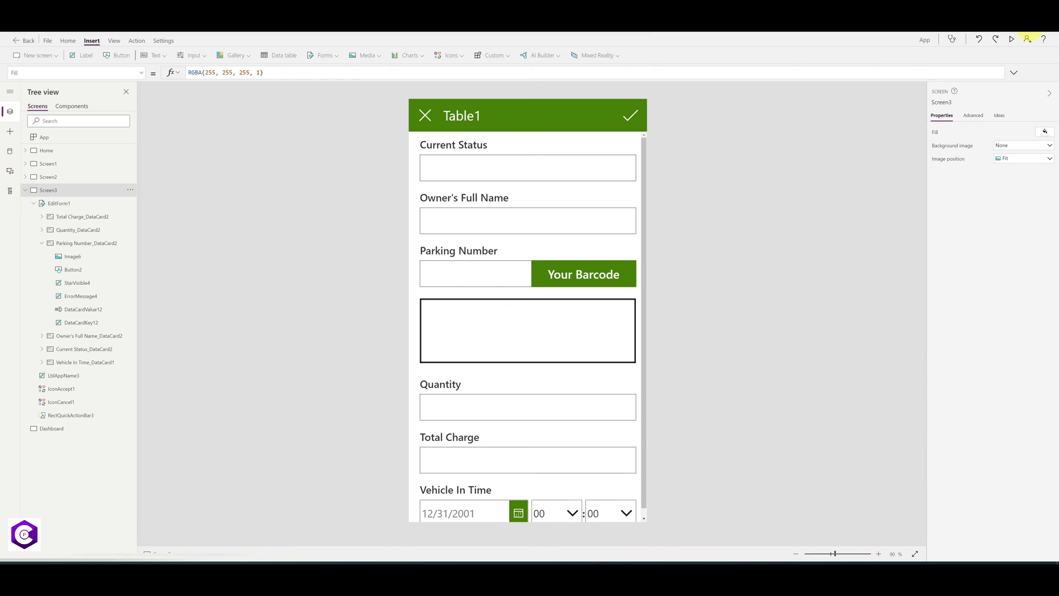
Step: Preview the entry form and enter dlkfhwoped45 as the parking number to test the barcode image
click(1012, 40)
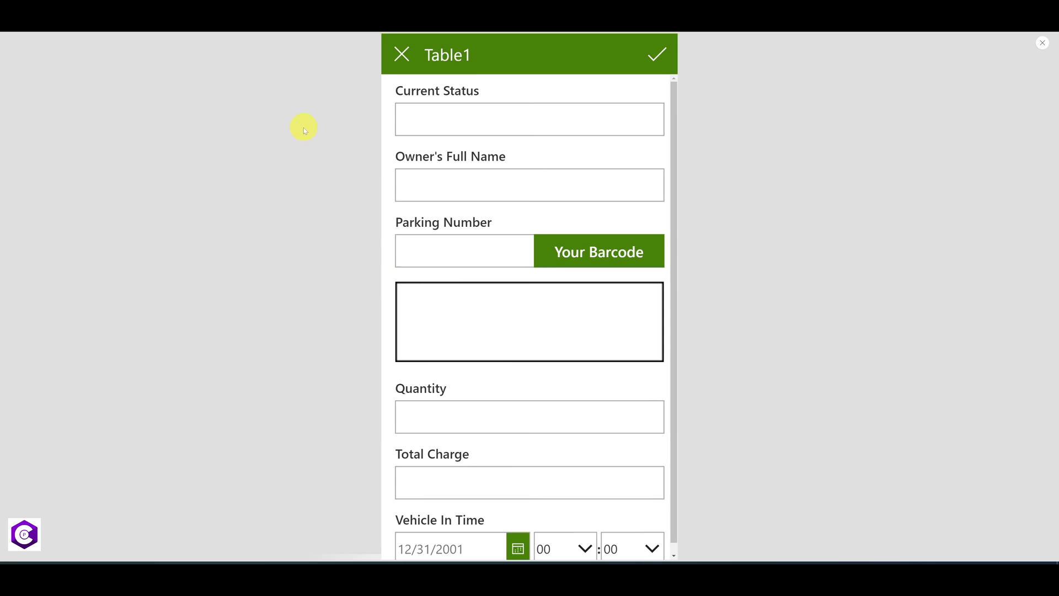
click(447, 254)
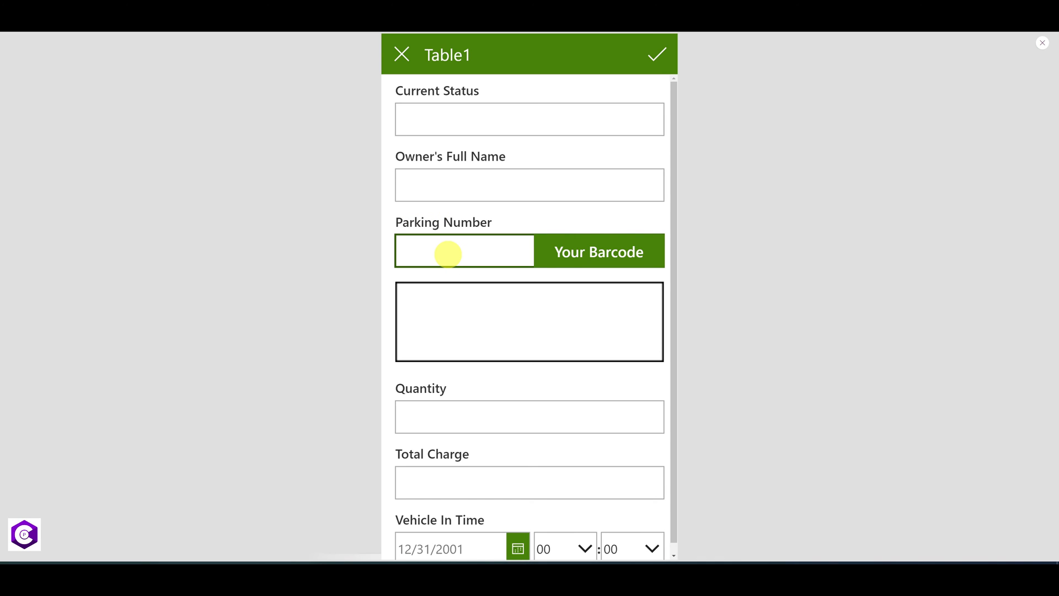
text(dlkfhwoped45)
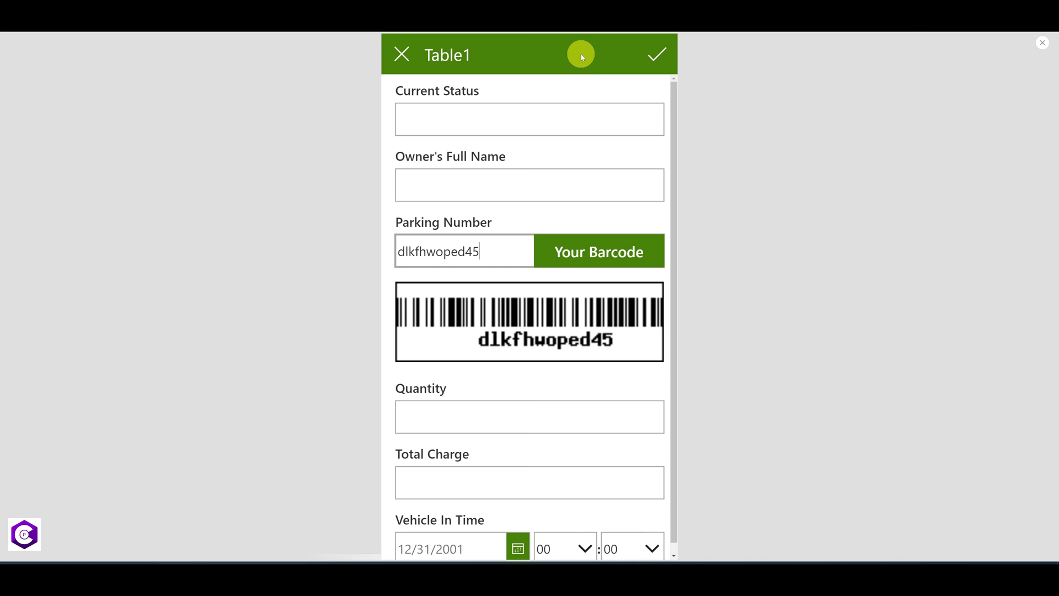
click(1042, 43)
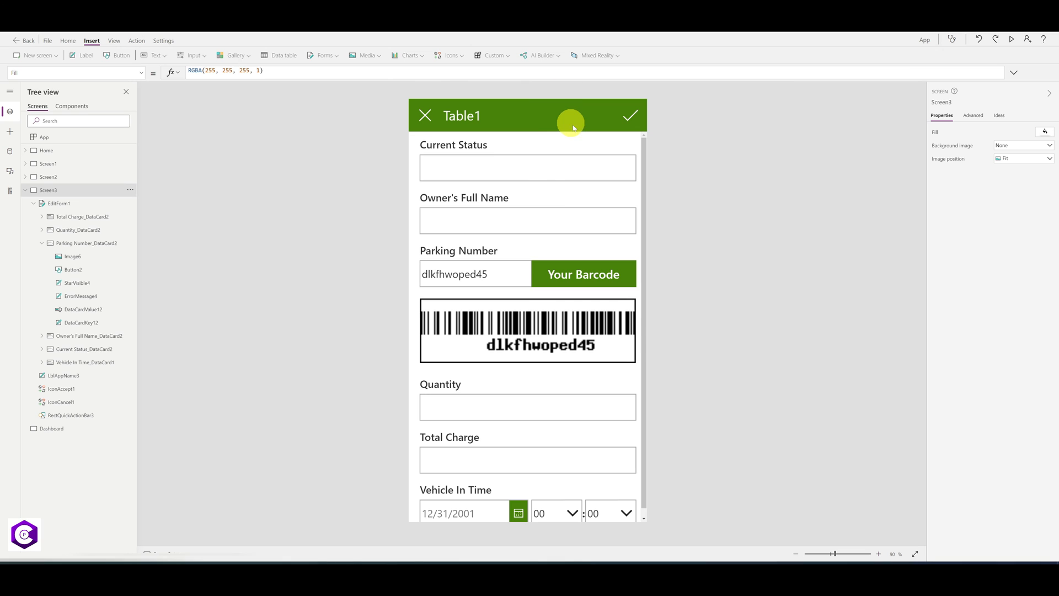
Step: Insert a Print icon into the form's header bar before the checkmark at X 414, Y 12, and colour it white
click(462, 57)
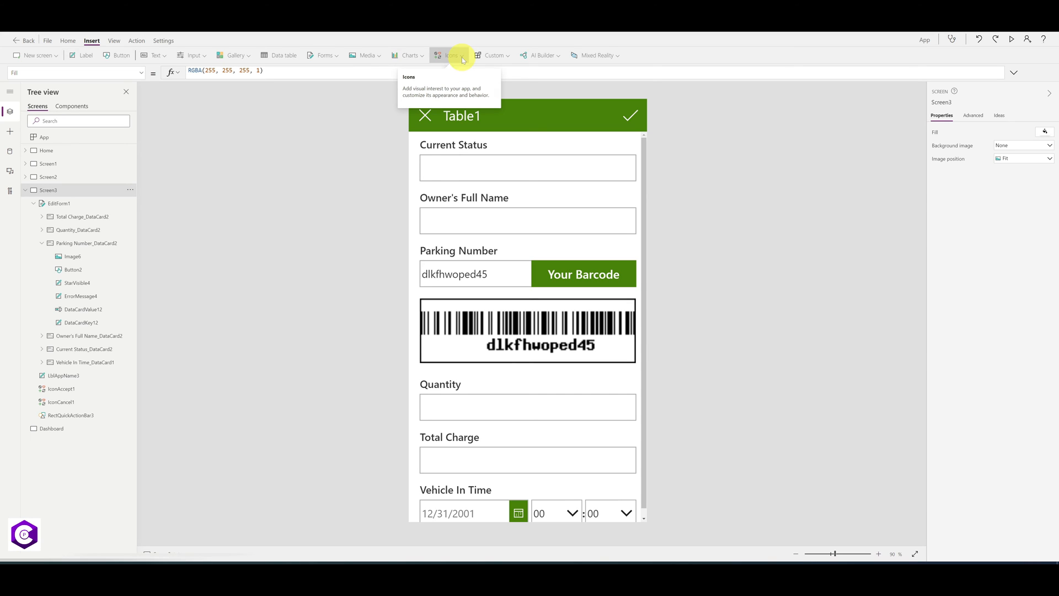
scroll(463, 182, down, 10)
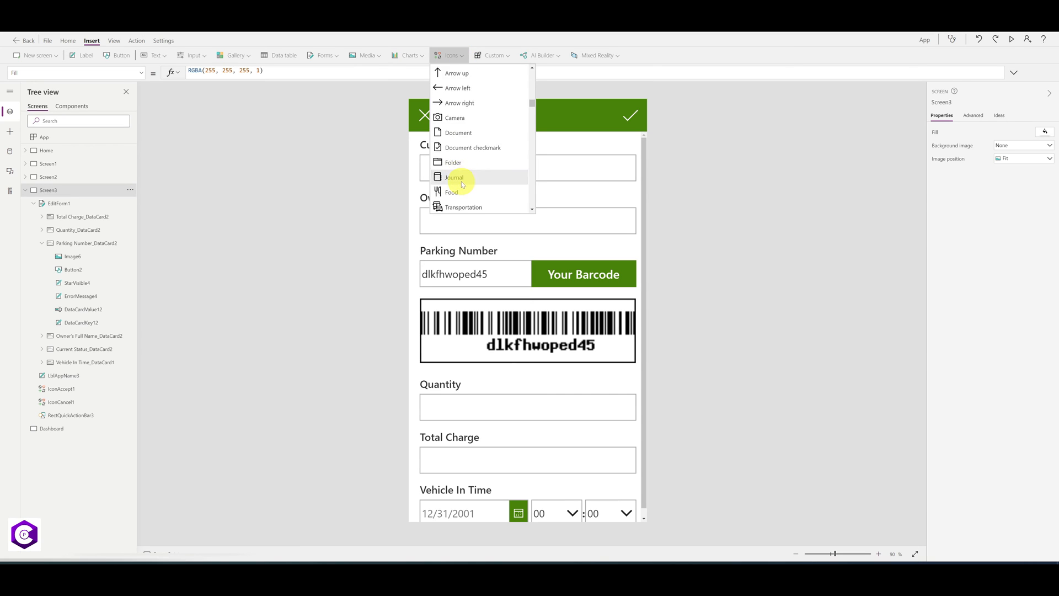
scroll(464, 178, down, 5)
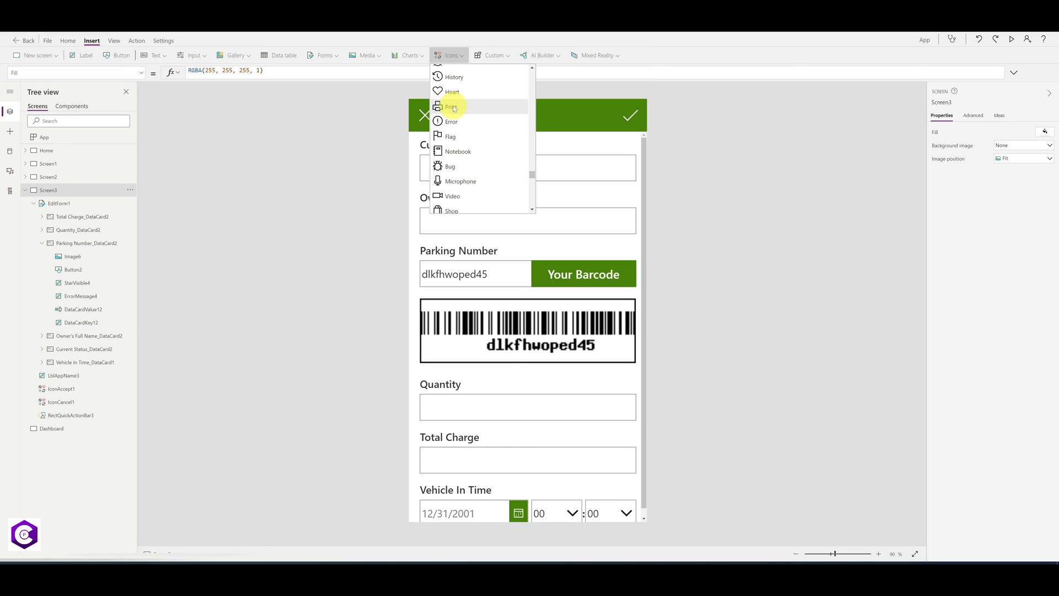
click(454, 109)
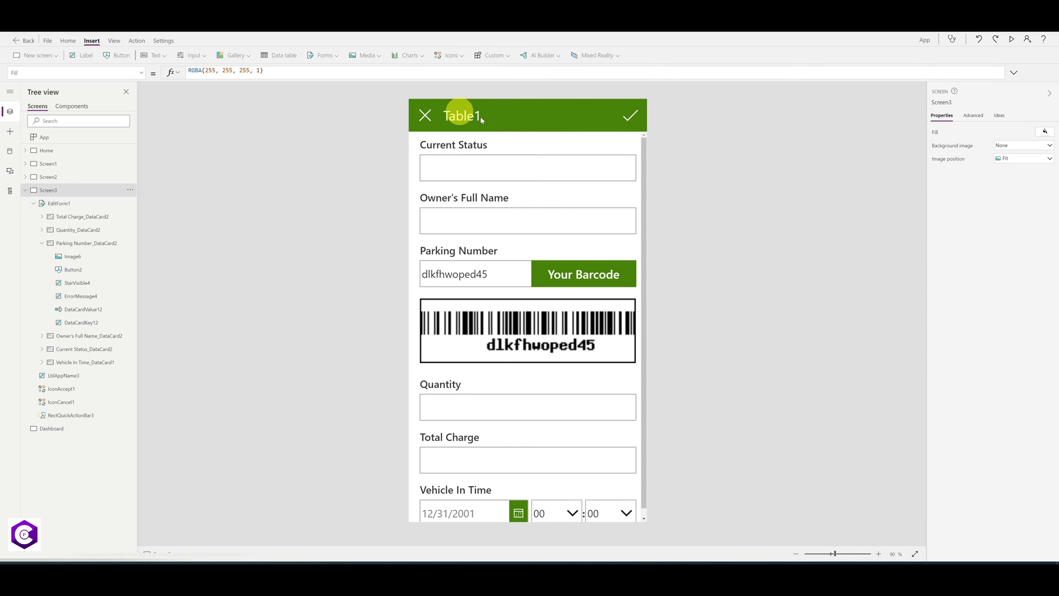
drag(470, 121, 578, 113)
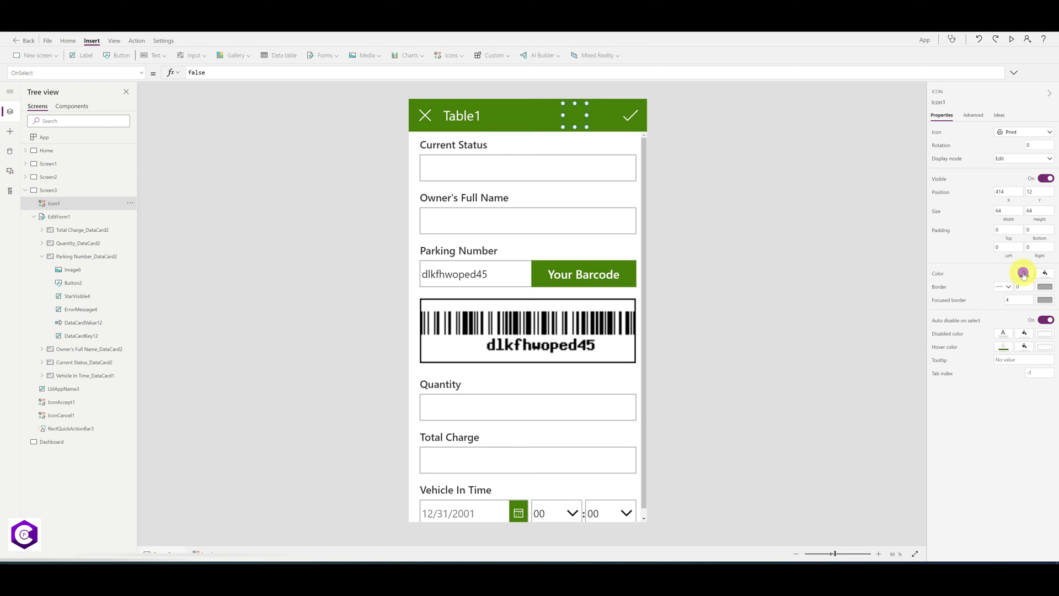
click(1023, 274)
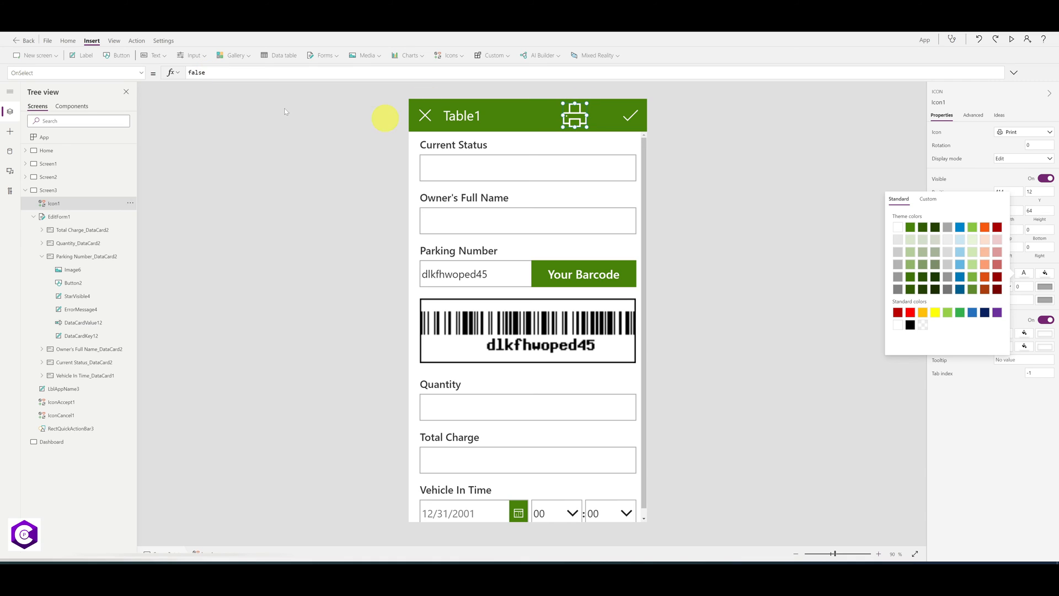
Step: Set the print icon's OnSelect formula to Print()
click(229, 71)
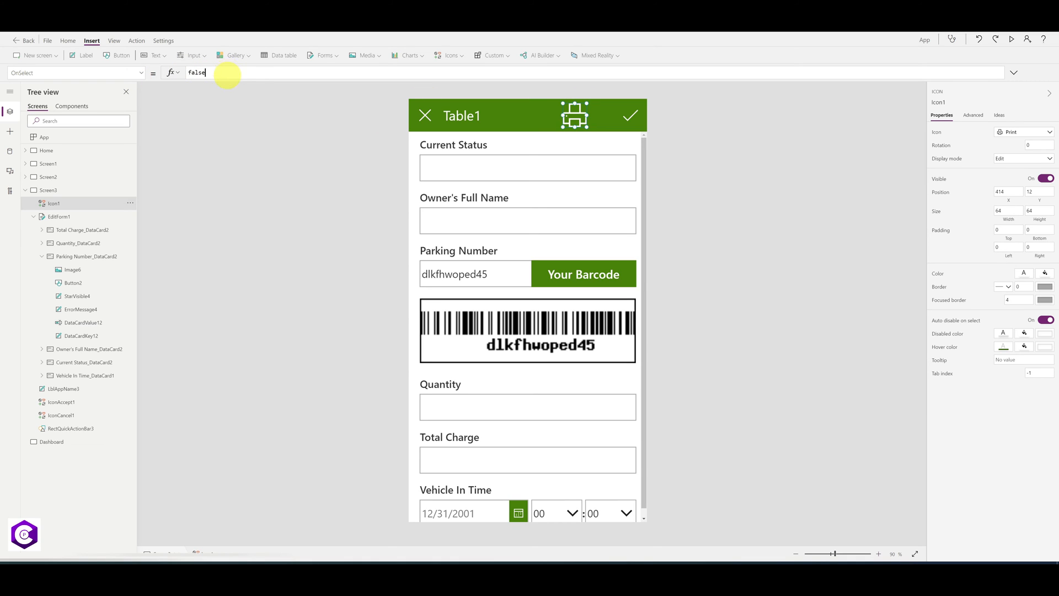
click(180, 85)
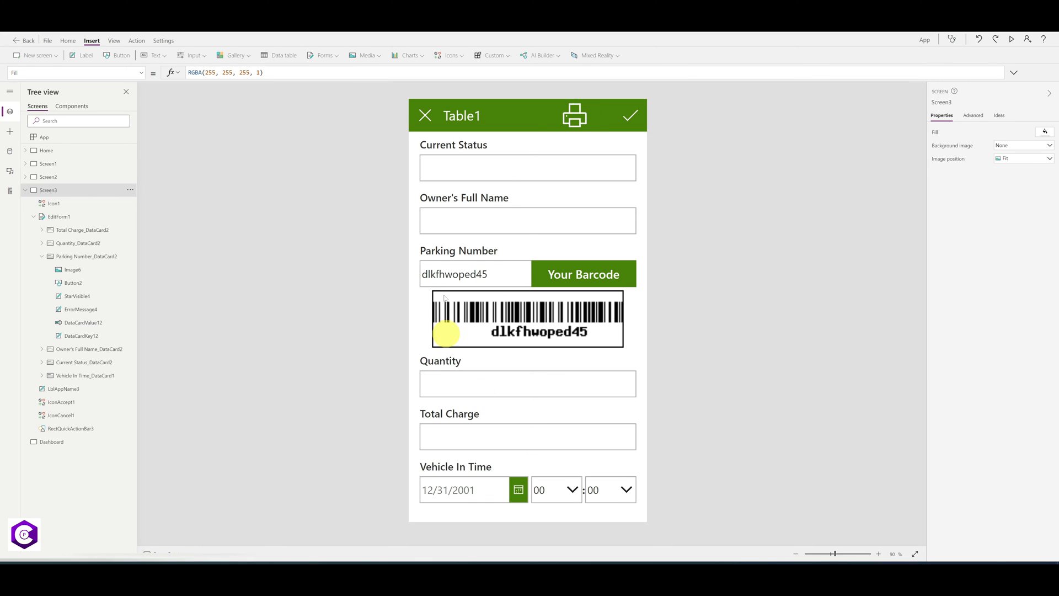
click(1000, 116)
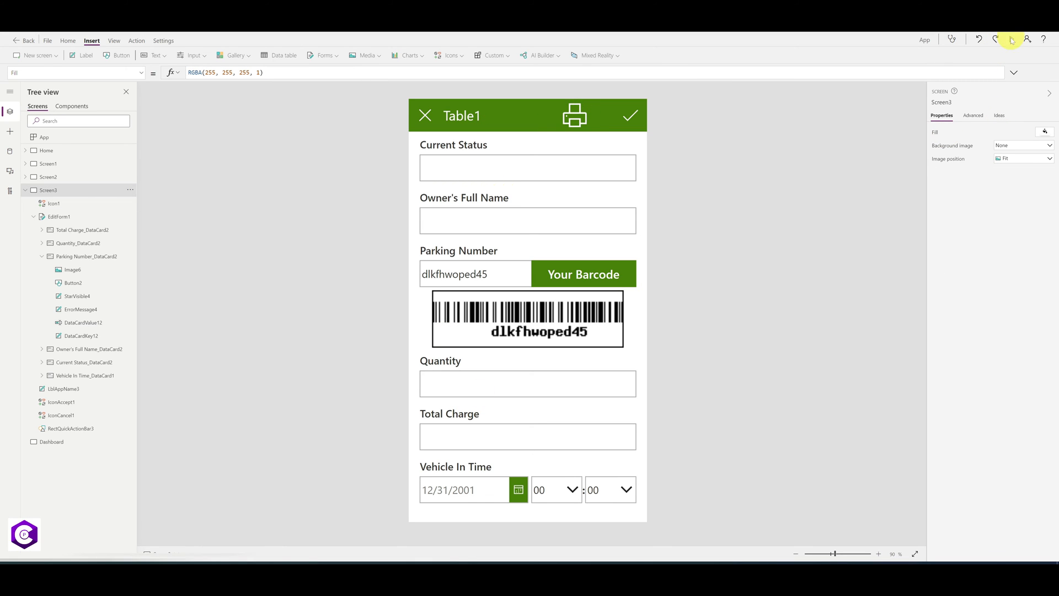
Step: Preview the form, run its print icon to inspect the print layout, and cancel without printing
click(1012, 42)
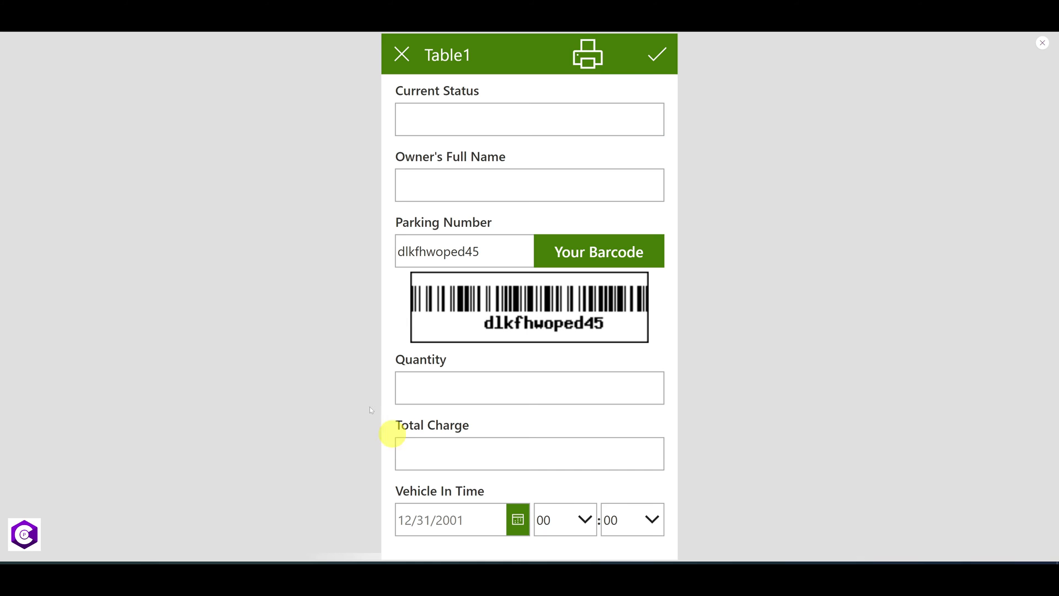
click(590, 56)
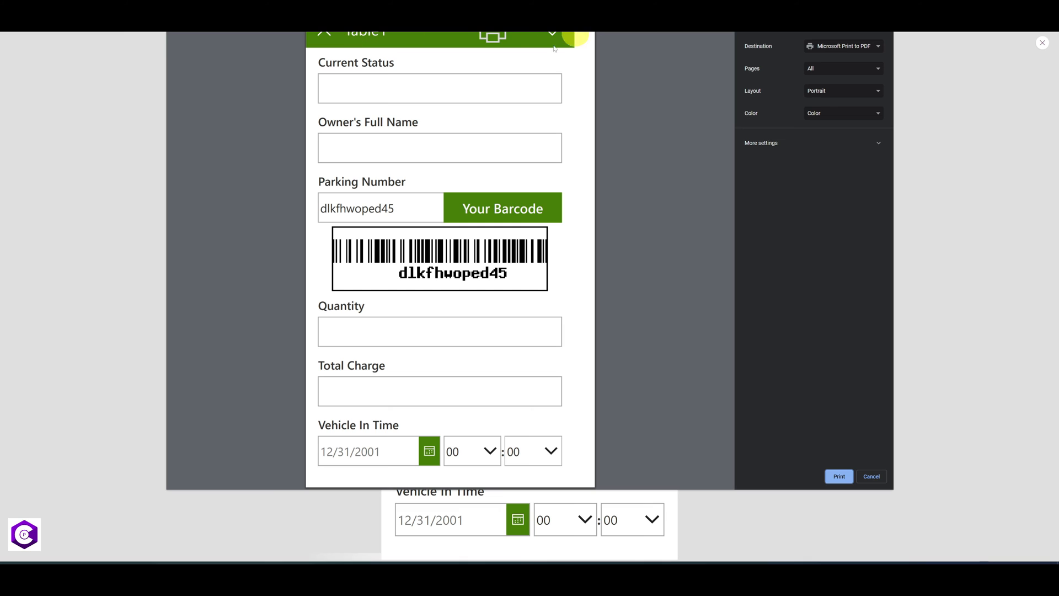
click(872, 477)
key(Escape)
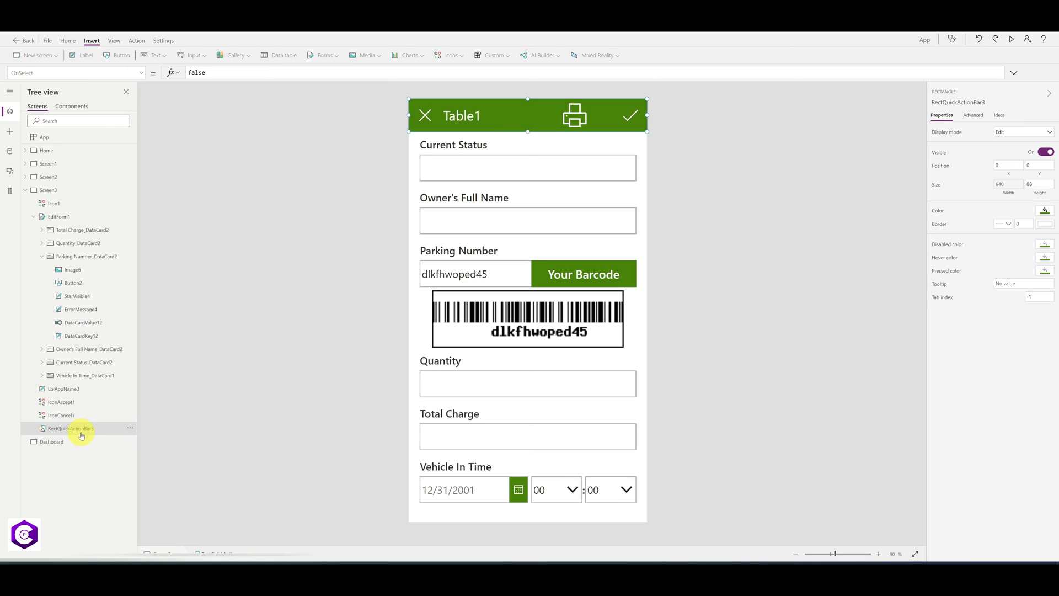
Step: Set the Visible formula of the header rectangle RectQuickActionBar3 to Not(Parent.Printing)
click(142, 76)
scroll(84, 182, down, 5)
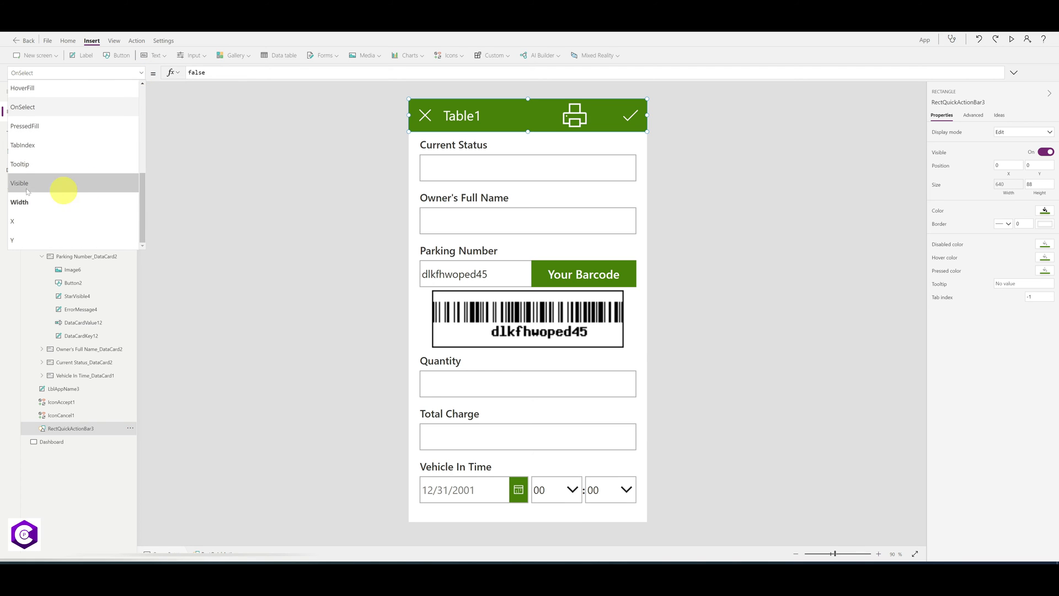
click(25, 185)
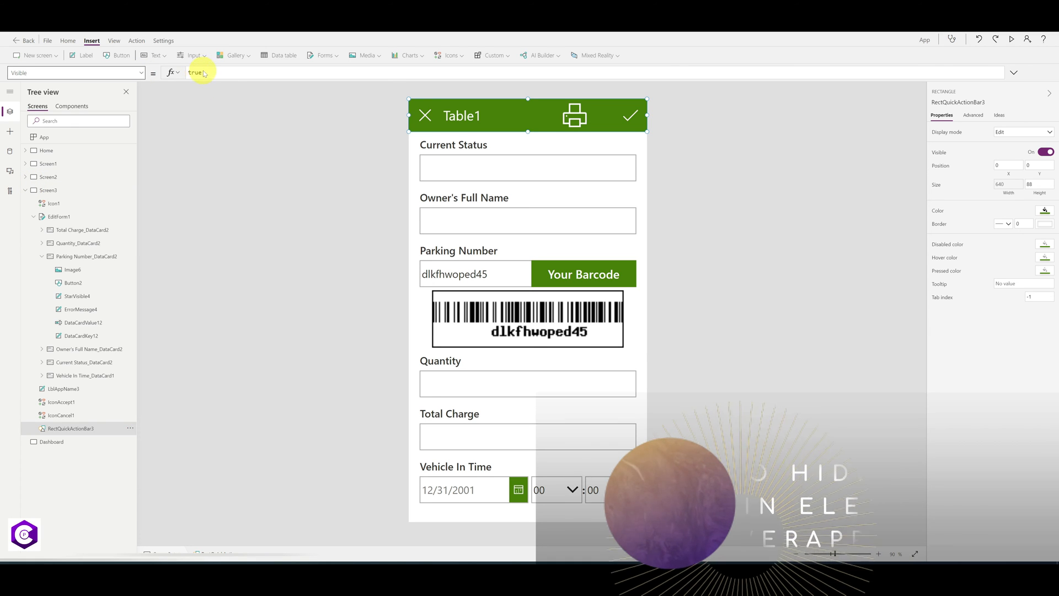
click(220, 72)
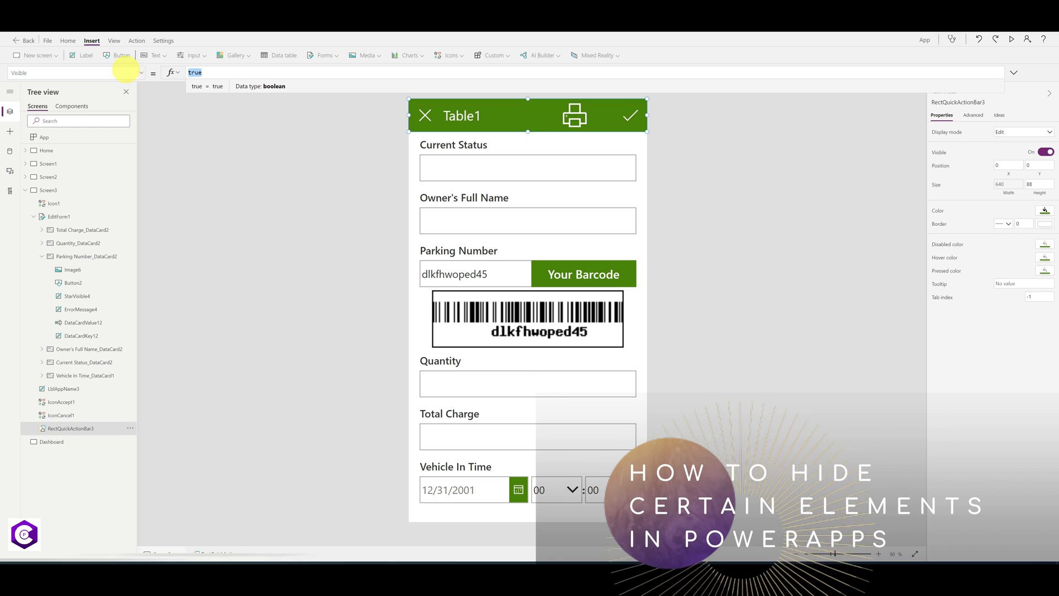
text(Not(Parent.Printing))
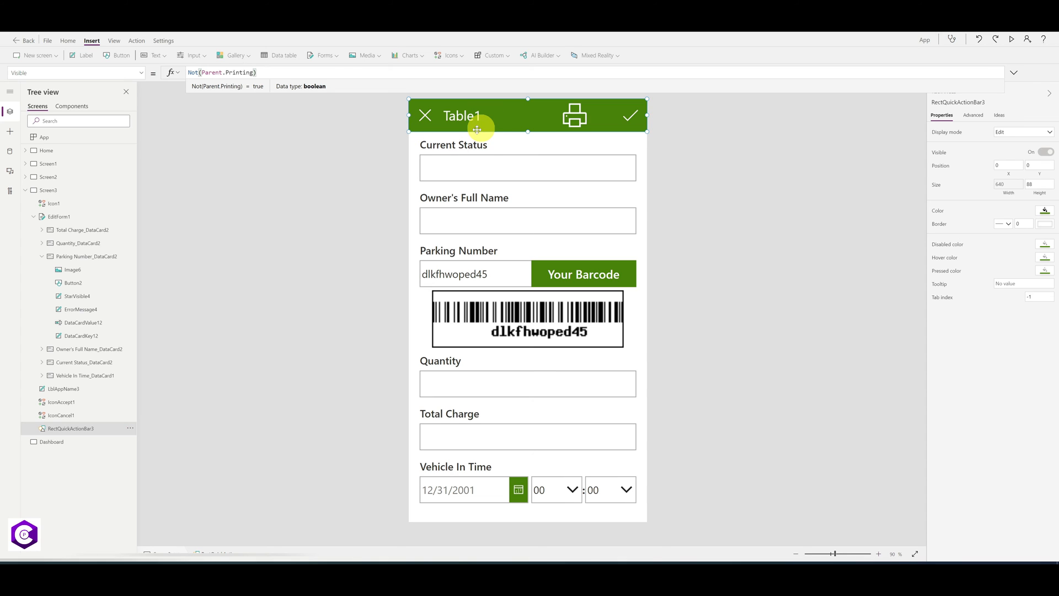
click(756, 163)
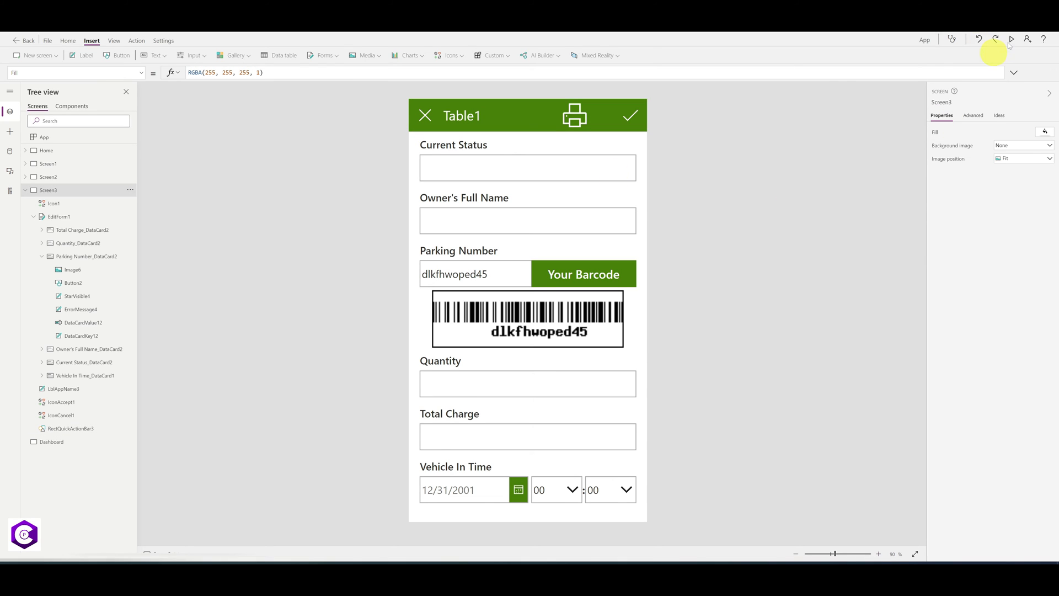
Step: Check in the print preview whether the header rectangle is hidden, then cancel printing and return to the editor
click(1012, 39)
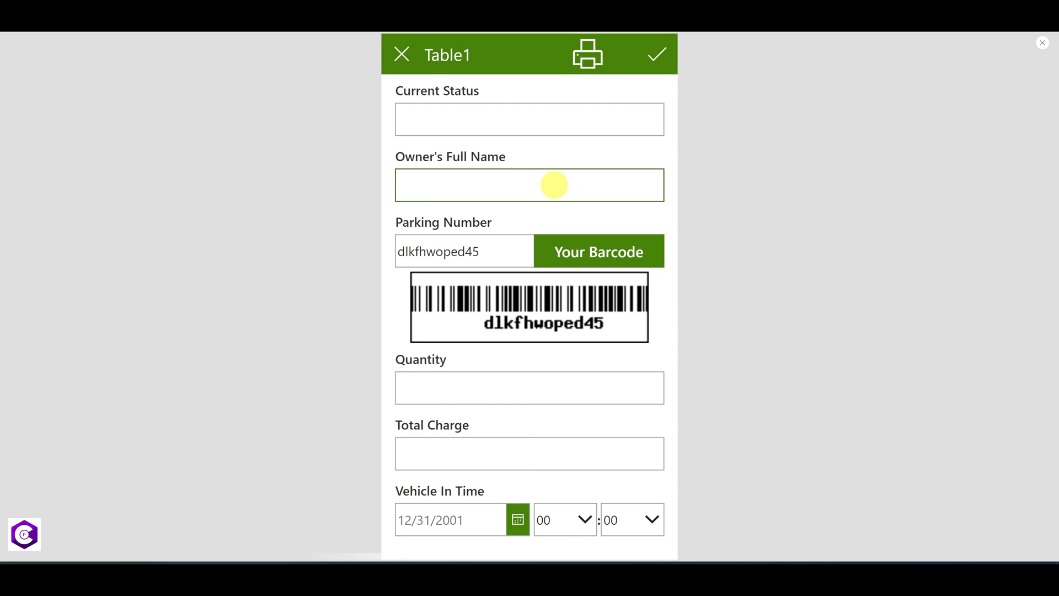
click(594, 56)
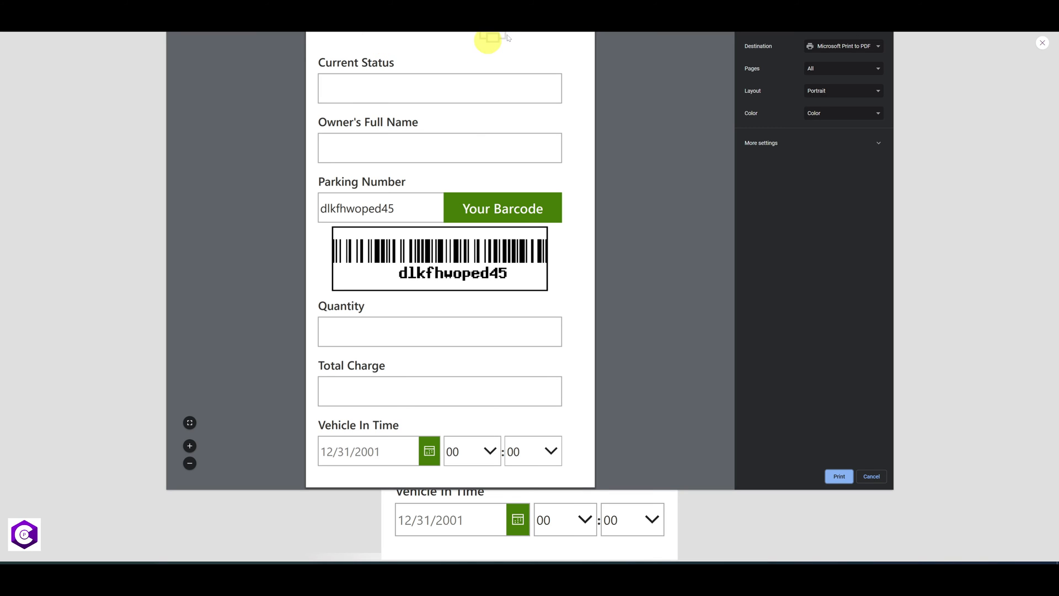
click(877, 476)
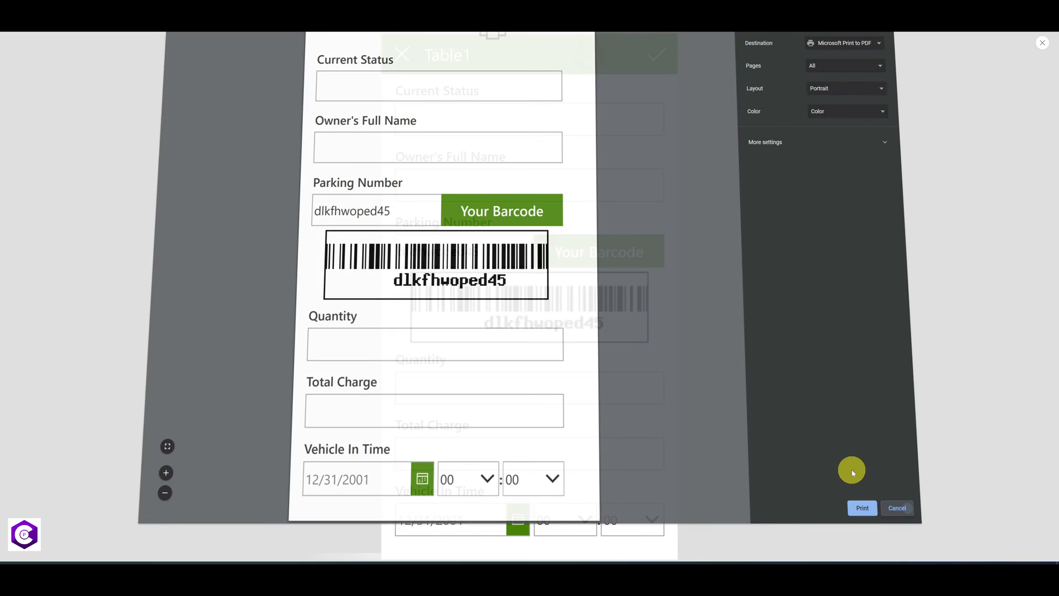
click(1044, 45)
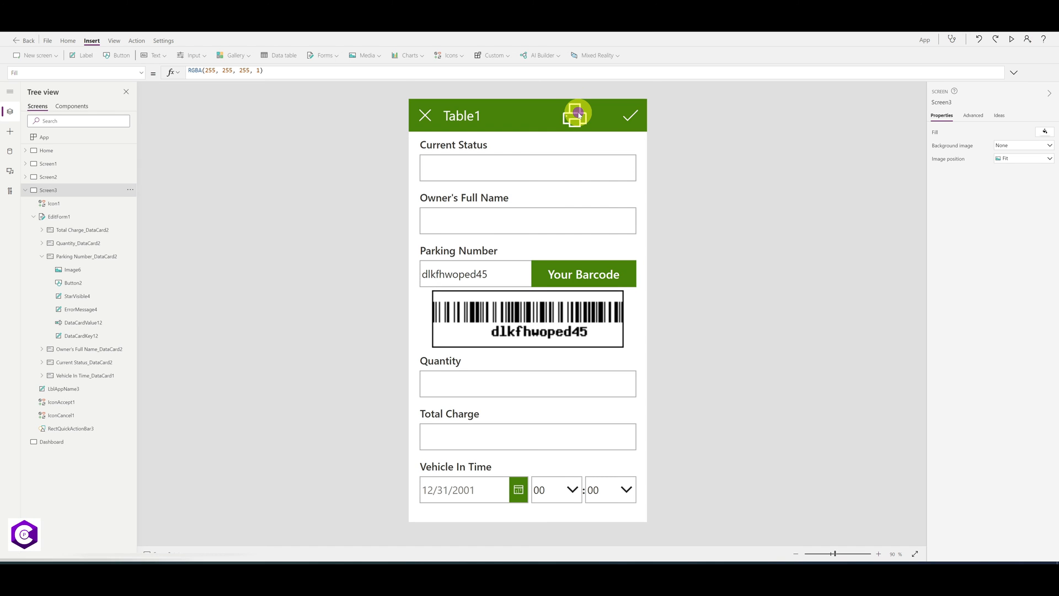
Step: Set the print icon's Visible formula to Not(Parent.Printing)
click(575, 122)
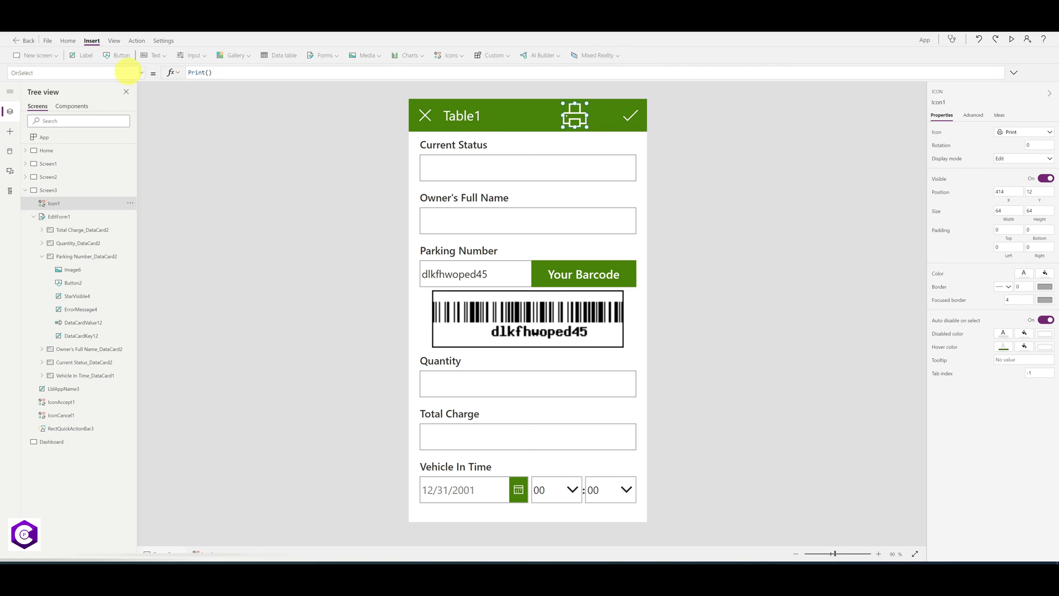
click(141, 73)
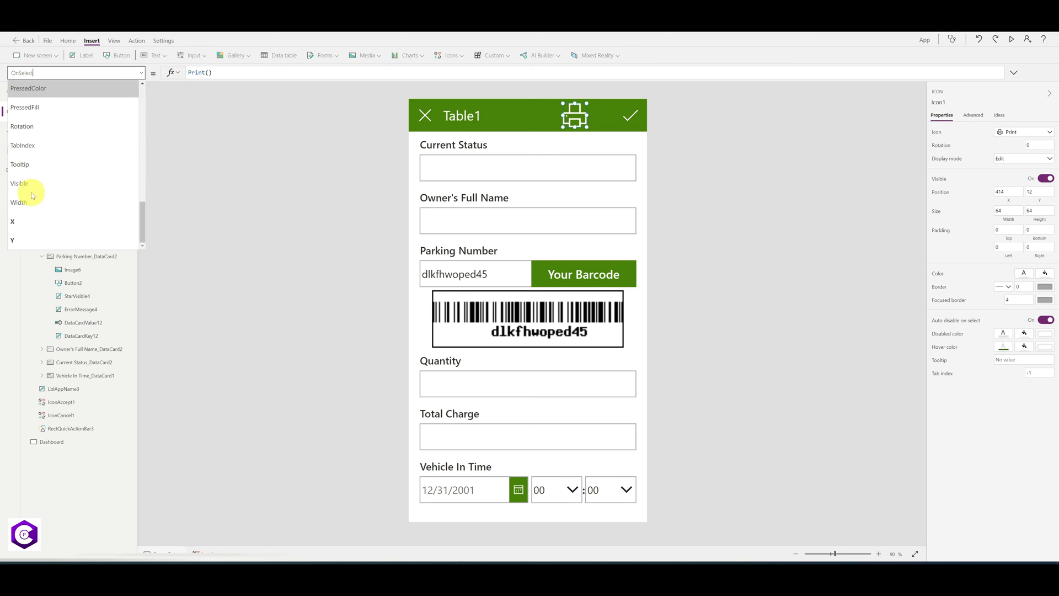
click(33, 184)
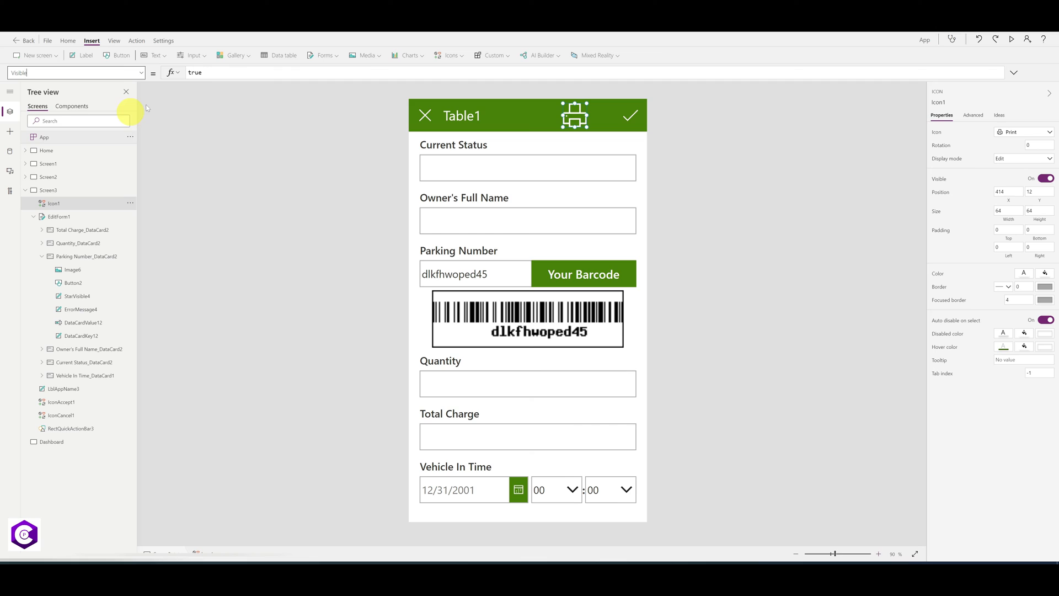
click(229, 74)
drag(228, 73, 154, 73)
text(Not(Parent.Printing))
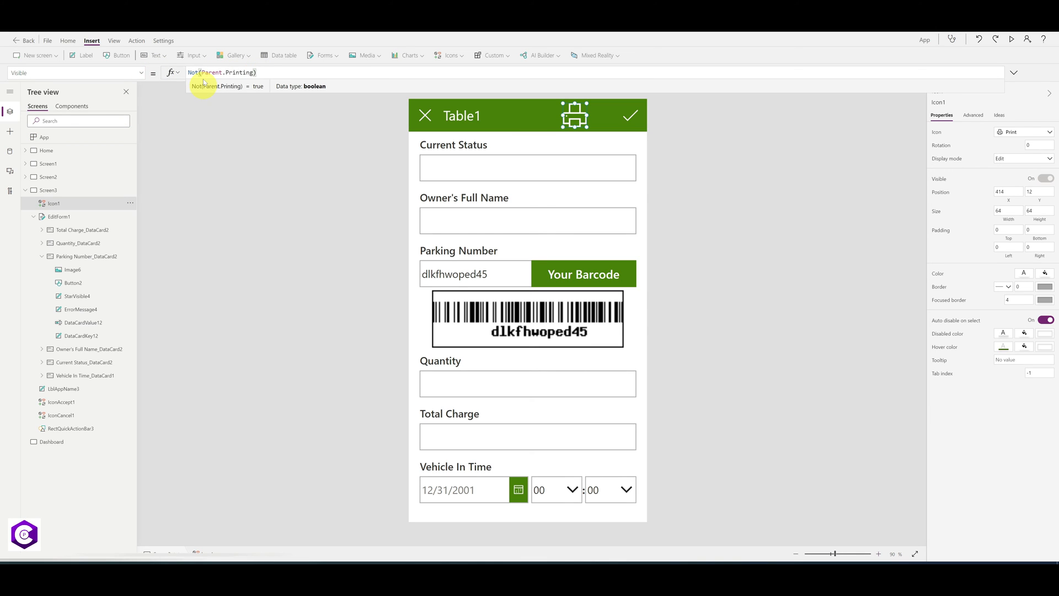
click(295, 194)
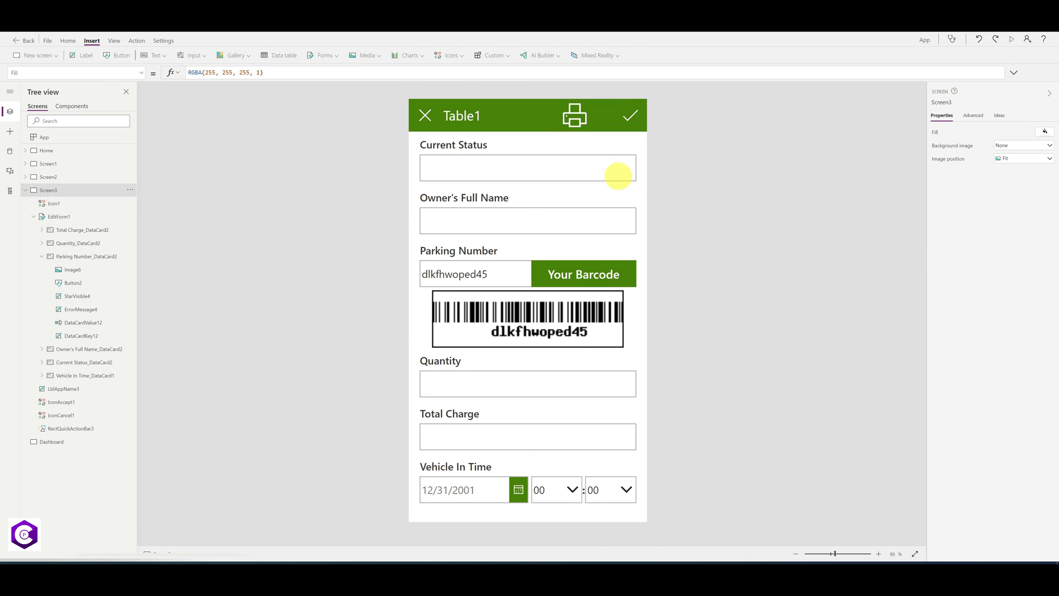
Step: Check in the print preview whether the print icon is hidden, then cancel printing and leave the app preview
key(F5)
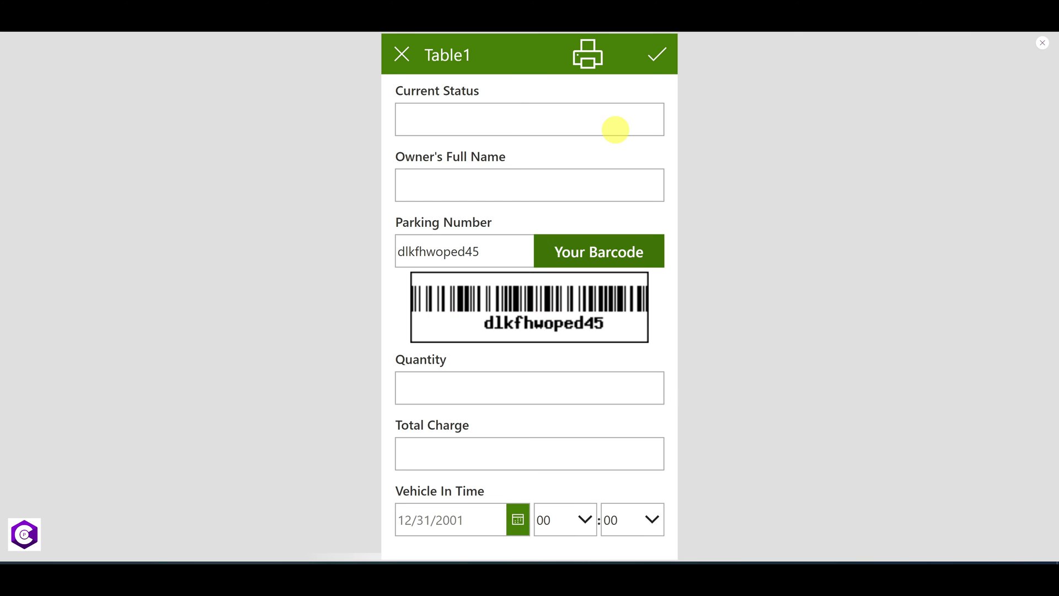
click(593, 56)
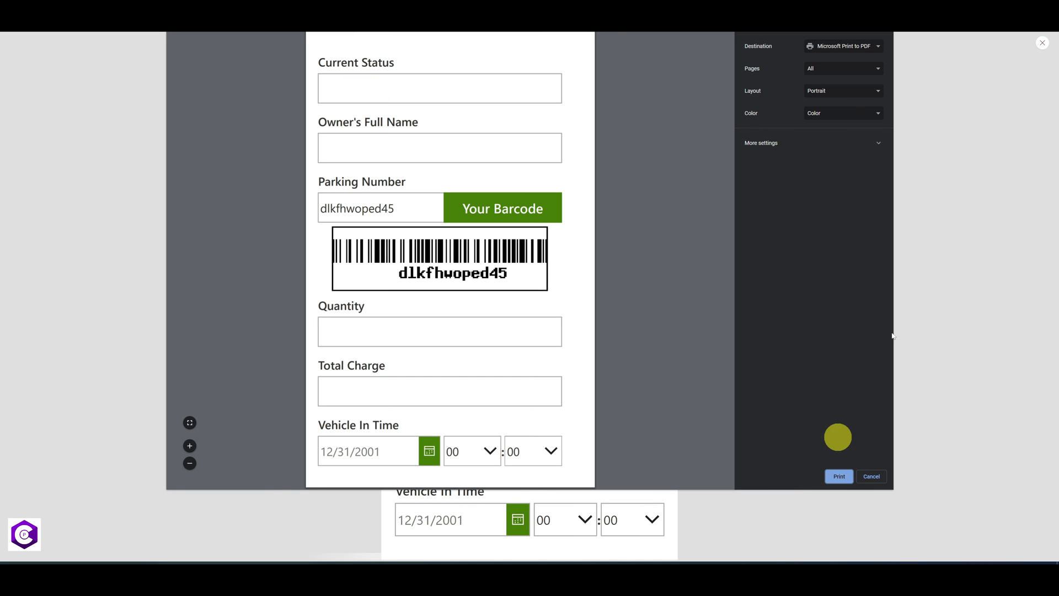
click(876, 476)
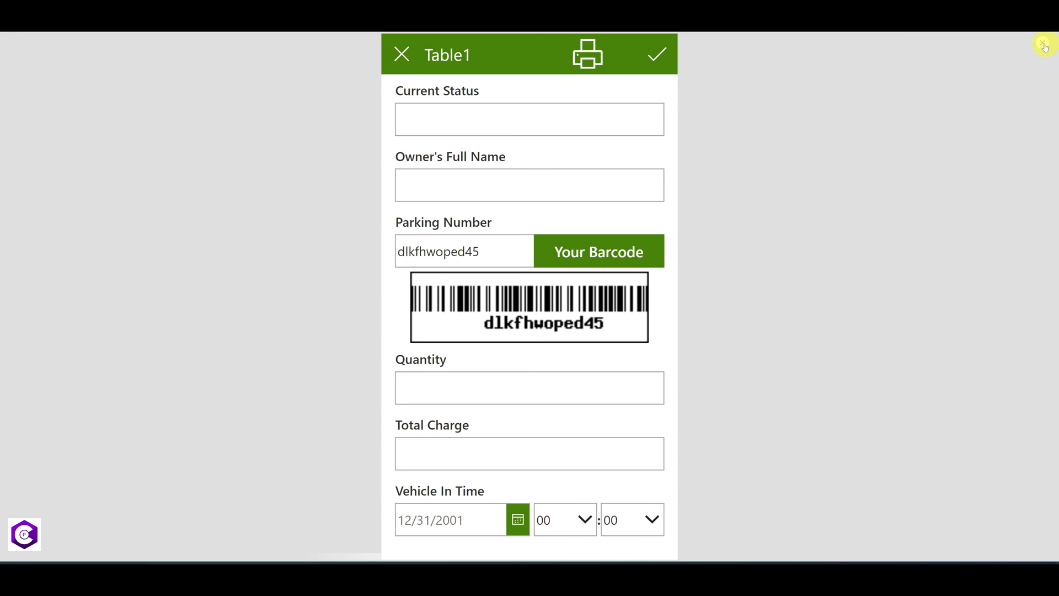
key(Escape)
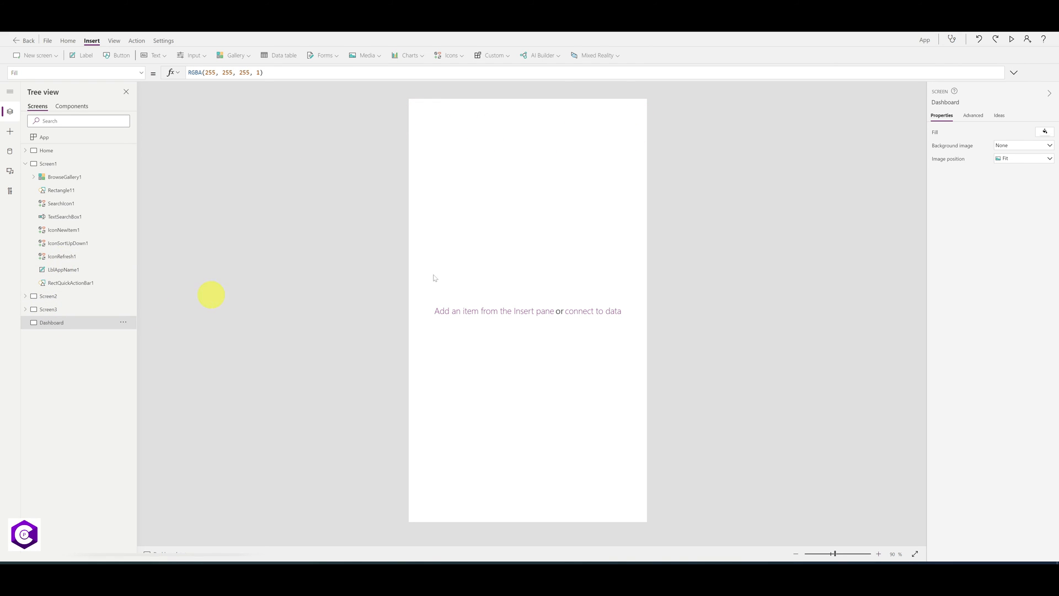
Step: Copy the green header rectangle RectQuickActionBar1 from Screen1 and paste it onto the Dashboard screen
click(56, 164)
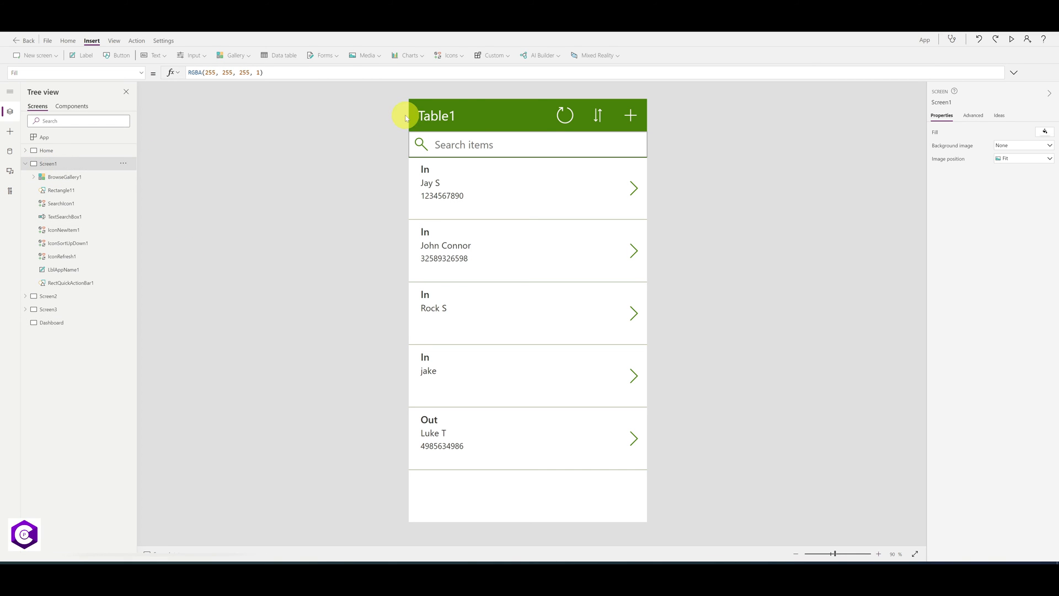
click(480, 116)
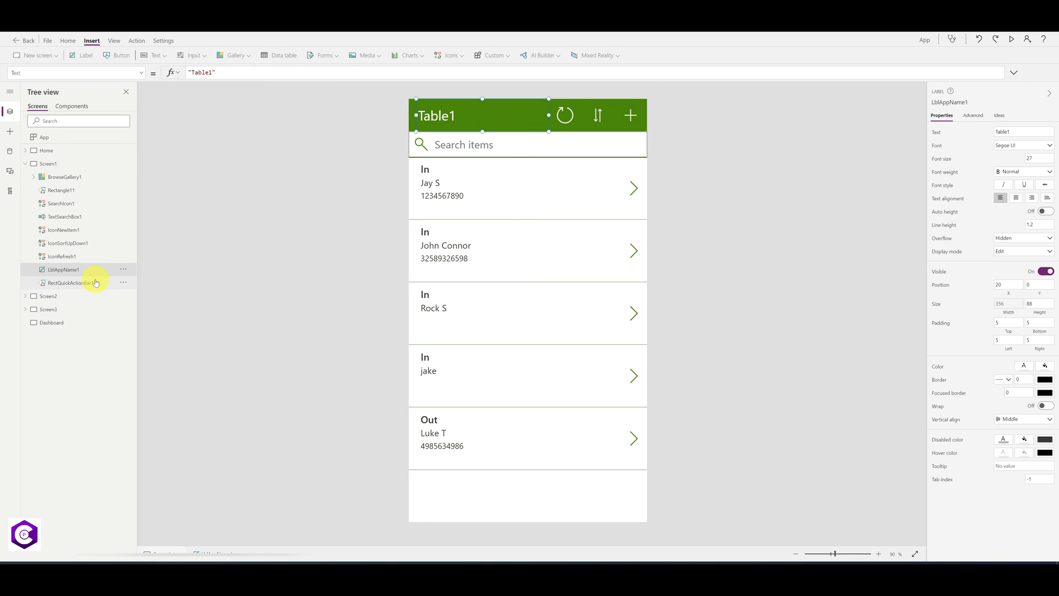
click(76, 284)
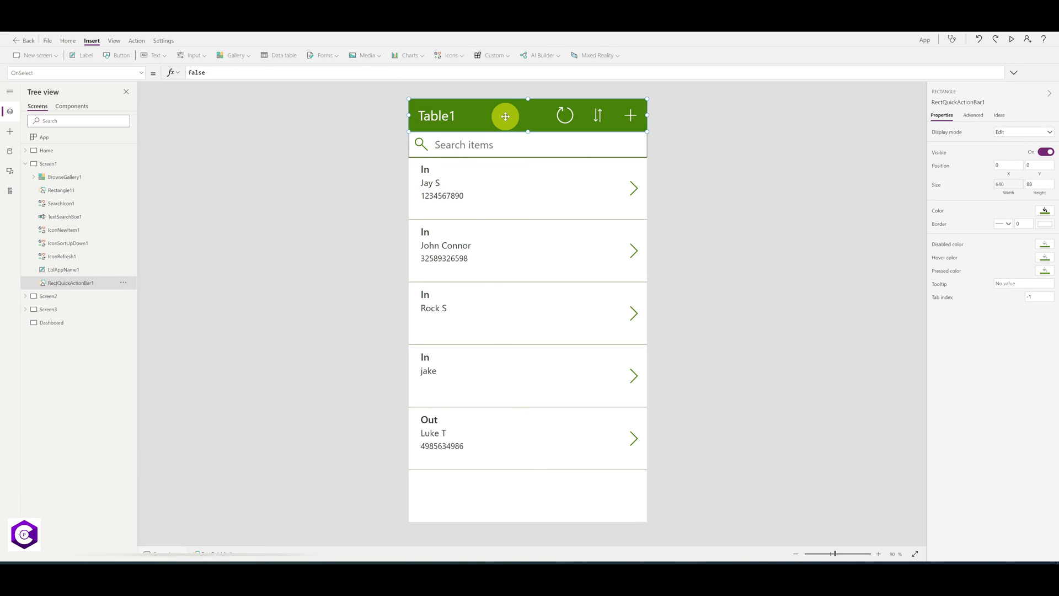
right_click(505, 117)
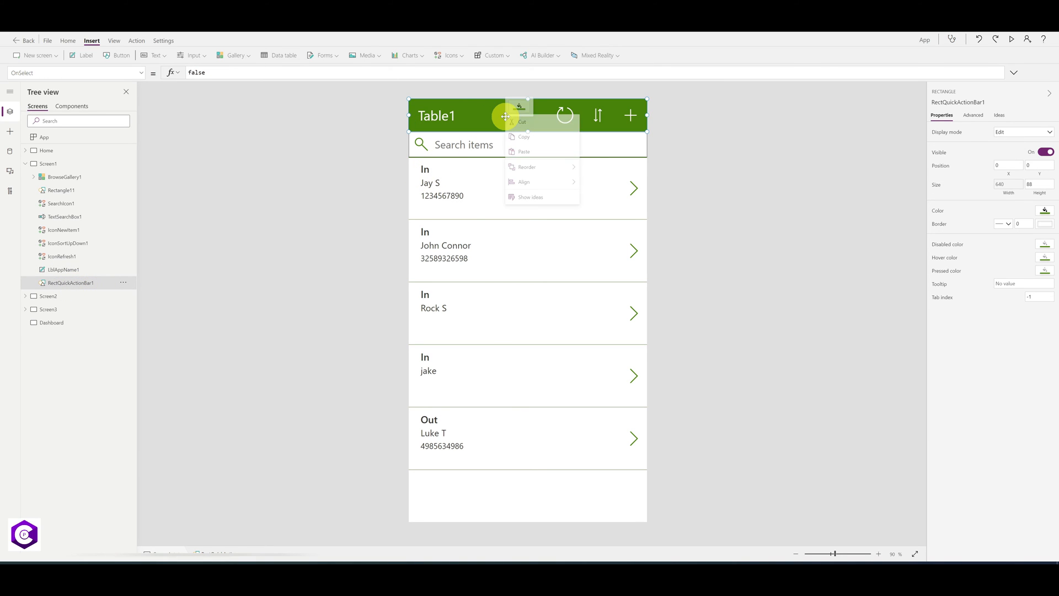
click(529, 142)
click(53, 323)
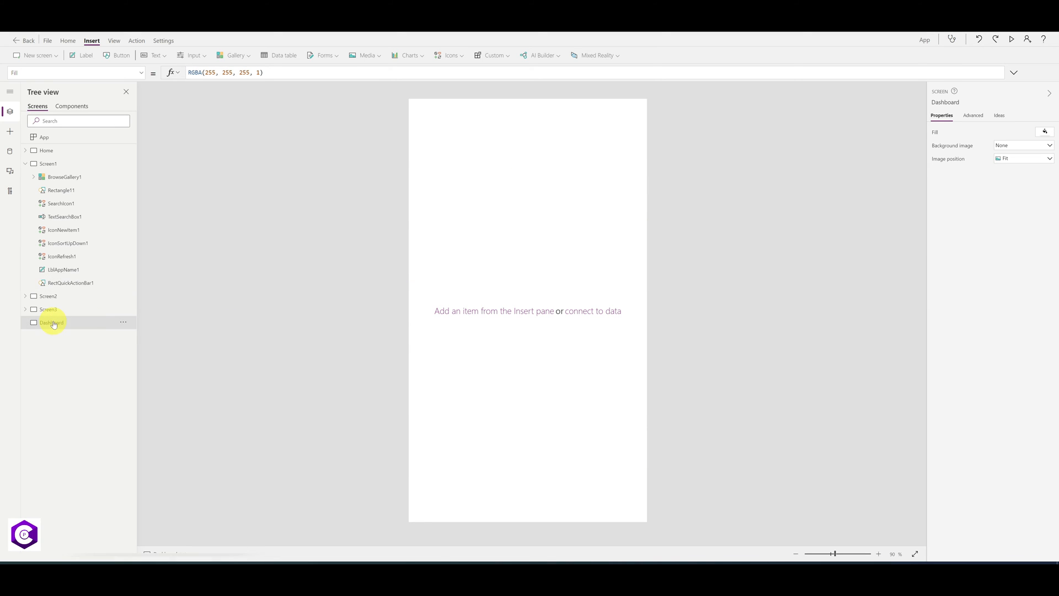
right_click(465, 117)
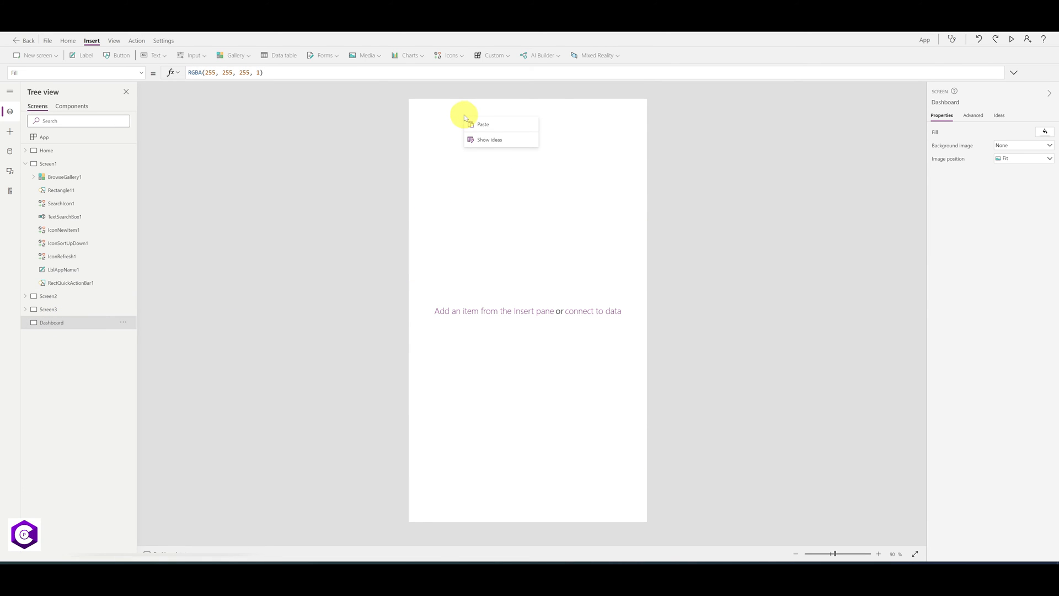
click(476, 123)
click(485, 182)
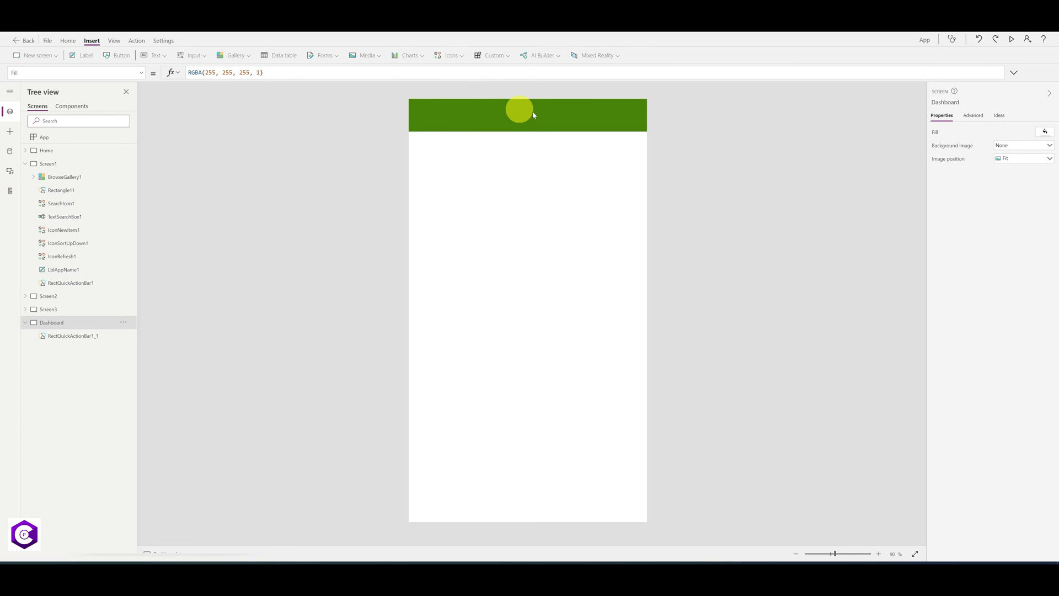
Step: Copy the Table1 title label from Screen1 into the Dashboard screen's header and place it at about X 135, Y 0
click(58, 164)
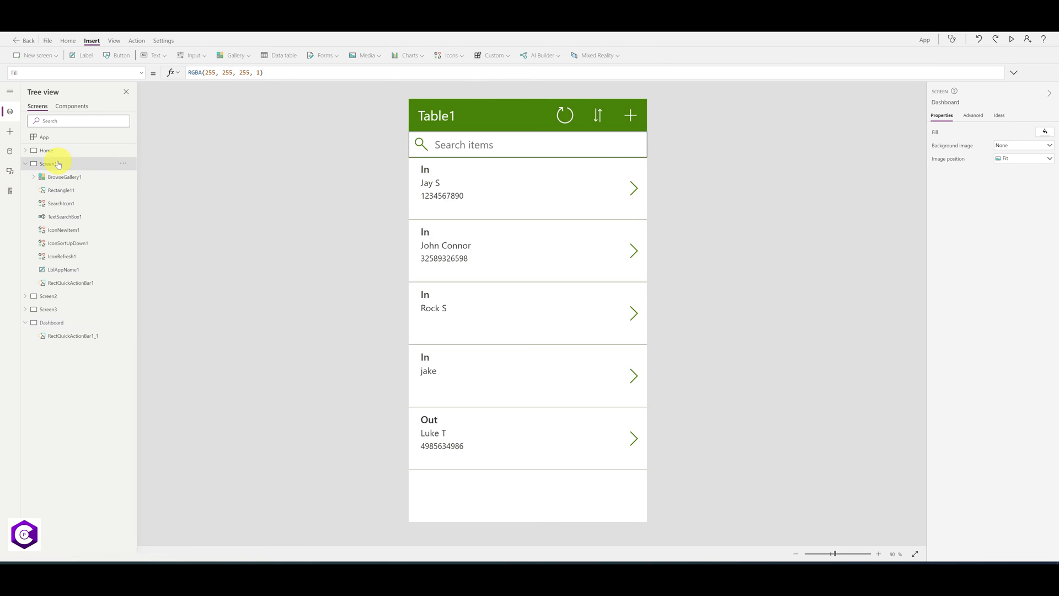
click(438, 119)
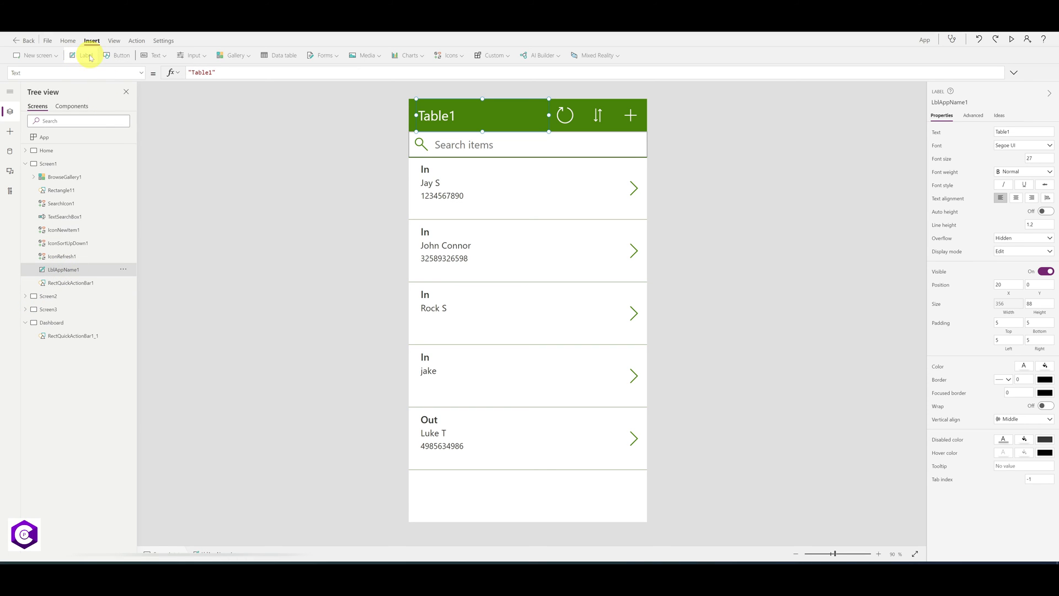
click(57, 324)
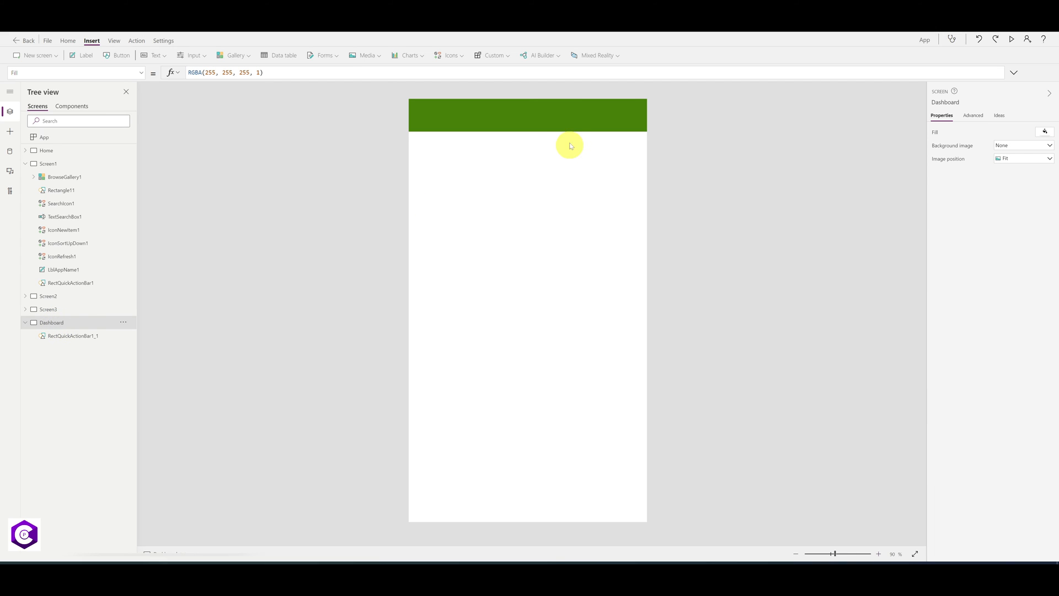
click(535, 117)
right_click(536, 117)
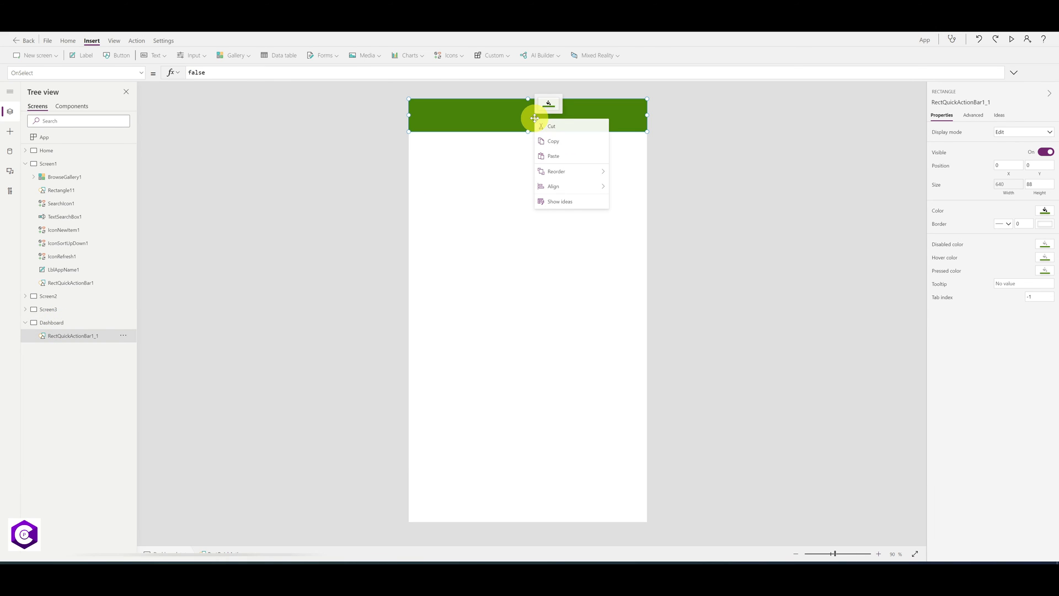
click(565, 156)
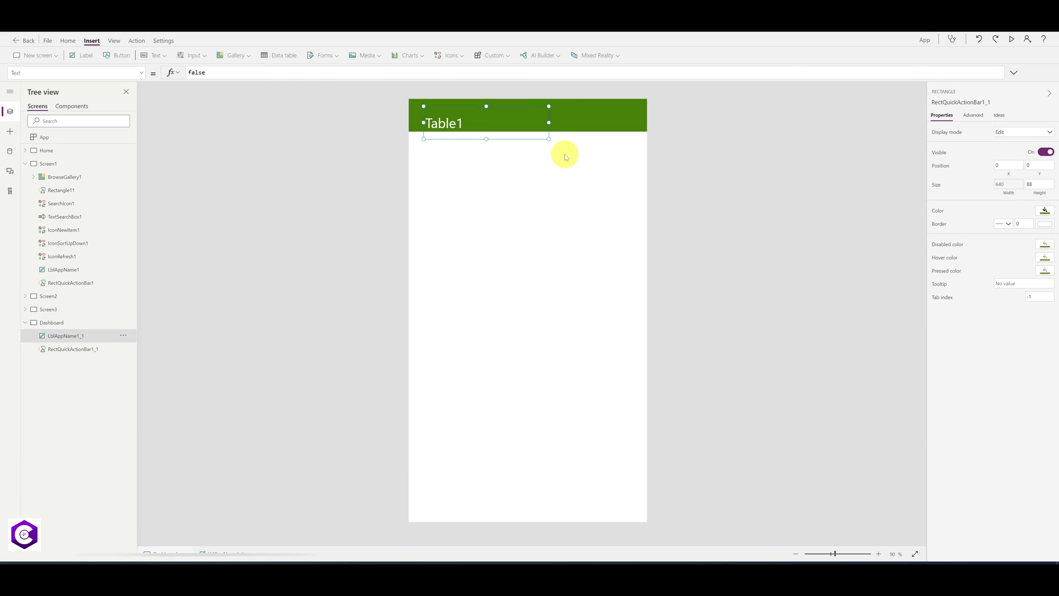
mouse_move(484, 125)
mouse_down()
mouse_move(582, 113)
mouse_move(503, 117)
mouse_up()
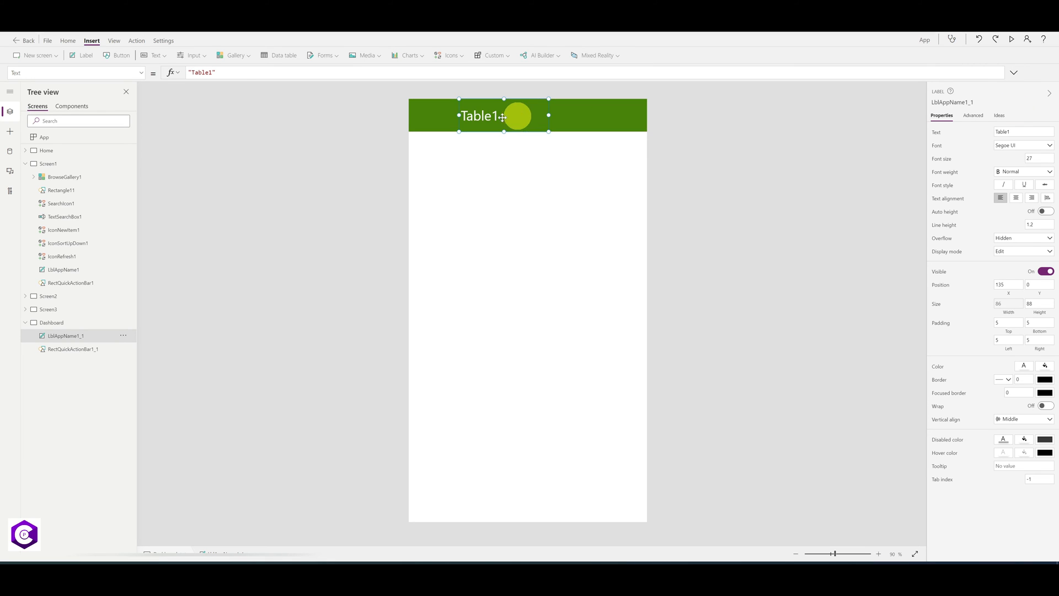
Step: Set the text of the pasted header label to Dashboard
double_click(502, 117)
click(957, 134)
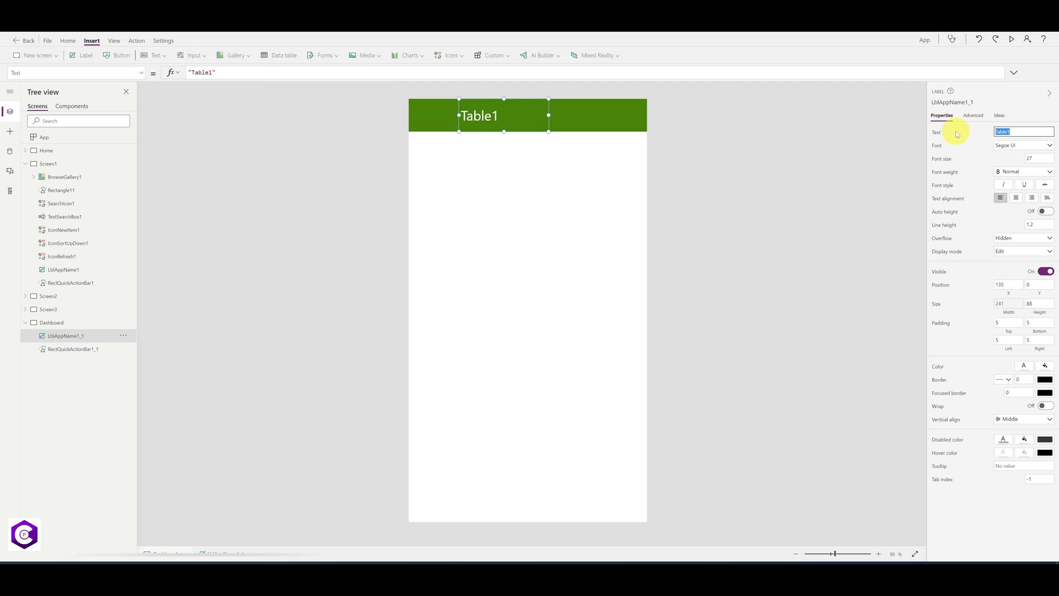
key(Caps_Lock)
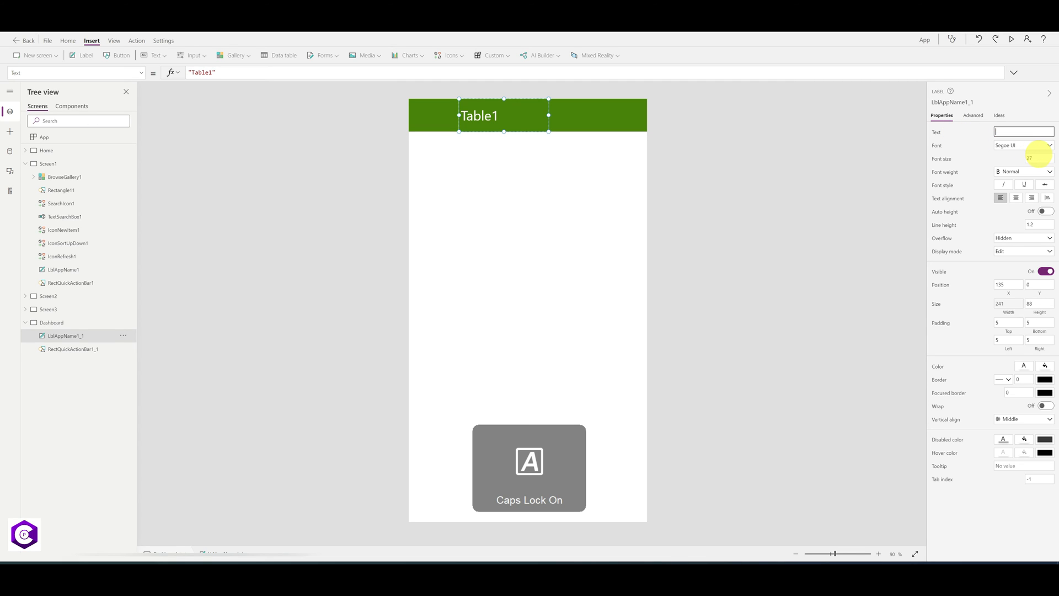
text(Dashboard)
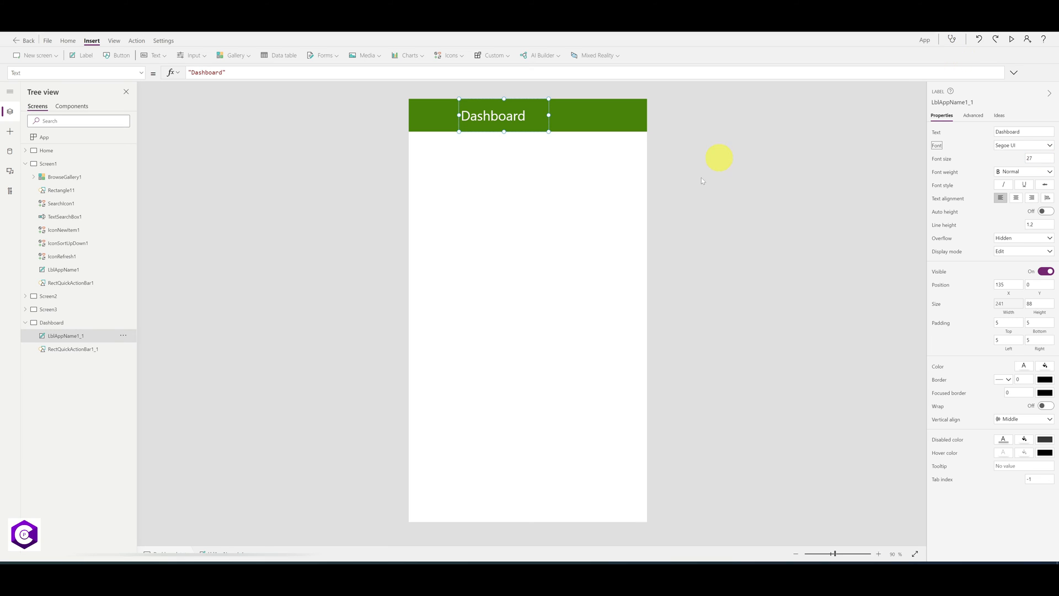
click(490, 240)
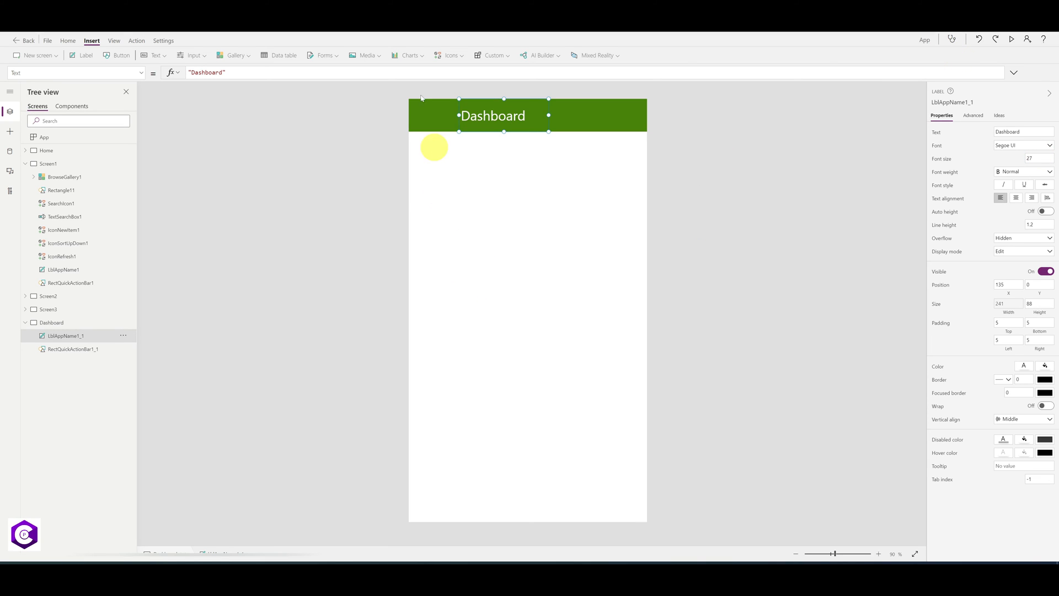
Step: Insert a Power BI tile below the Dashboard header at about Y 151 and resize it to about 640 by 355
click(422, 58)
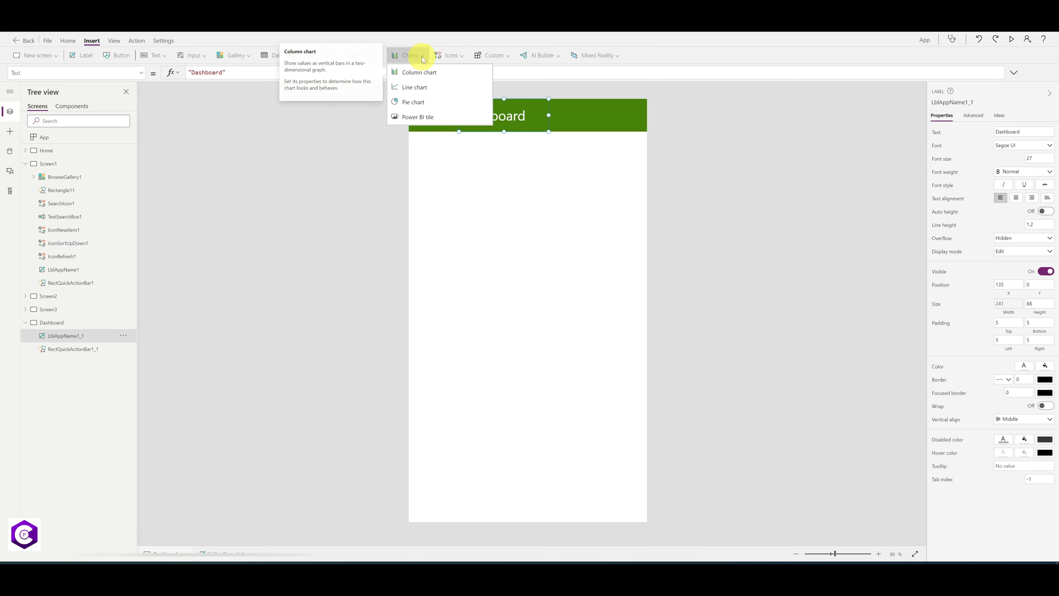
click(424, 117)
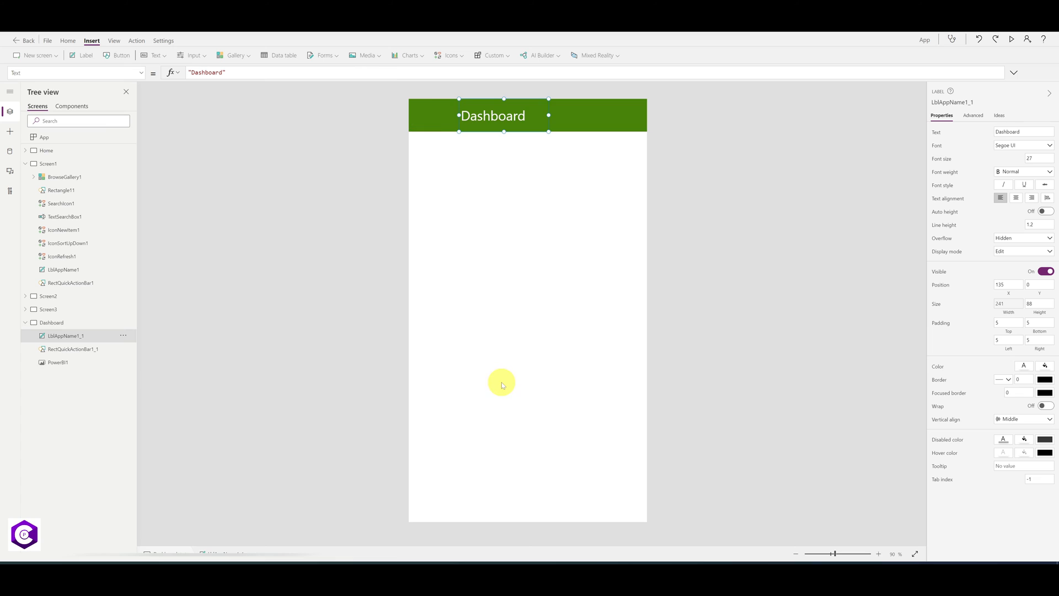
drag(485, 150, 471, 194)
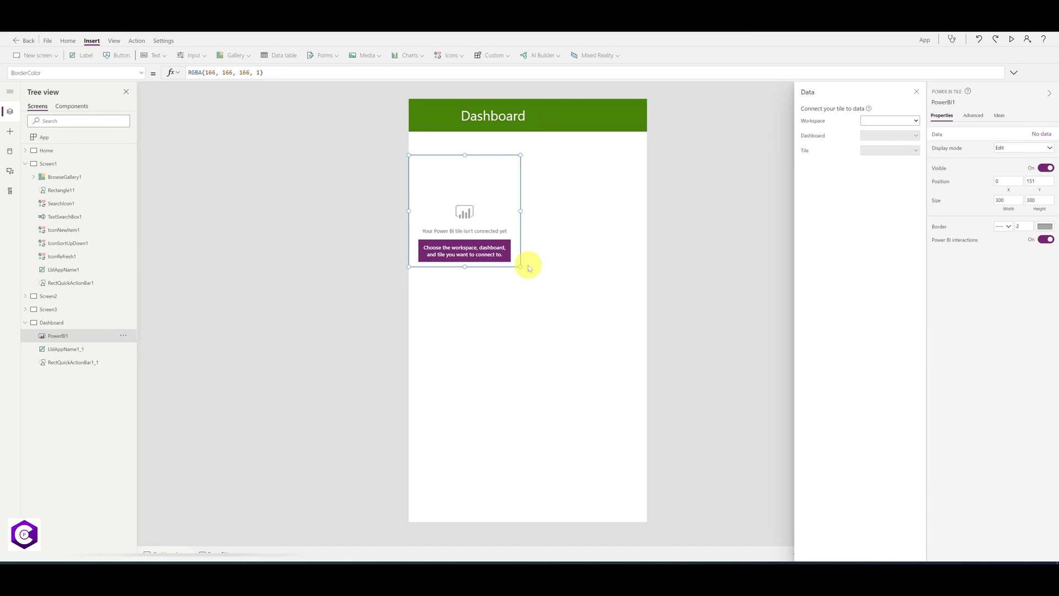
drag(520, 268, 650, 289)
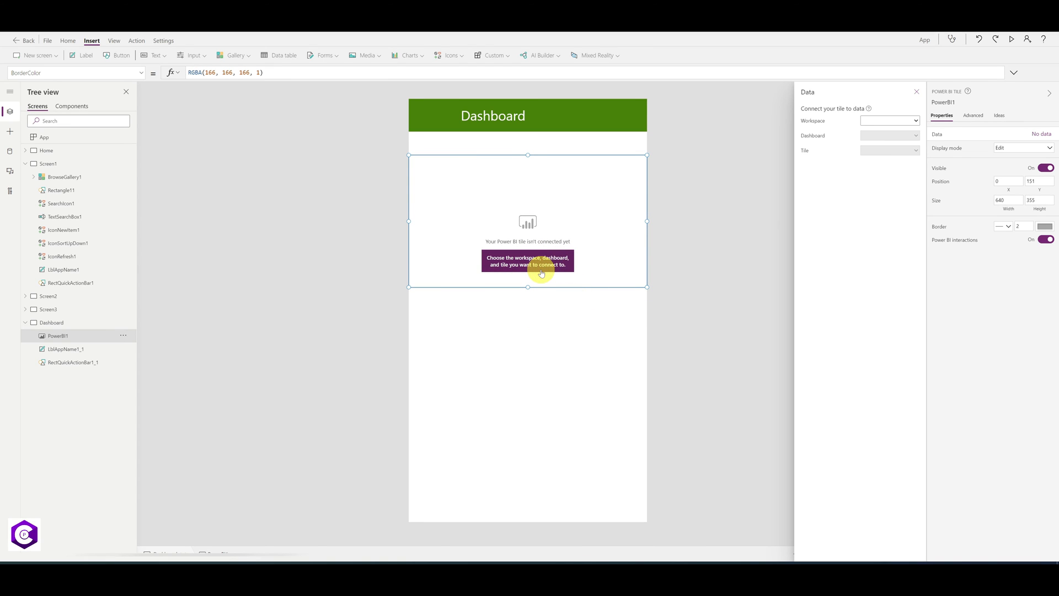
Step: Connect the Power BI tile to My Workspace, dashboard Test 2, tile Quantity, and extend its height to about 418
click(889, 125)
click(873, 127)
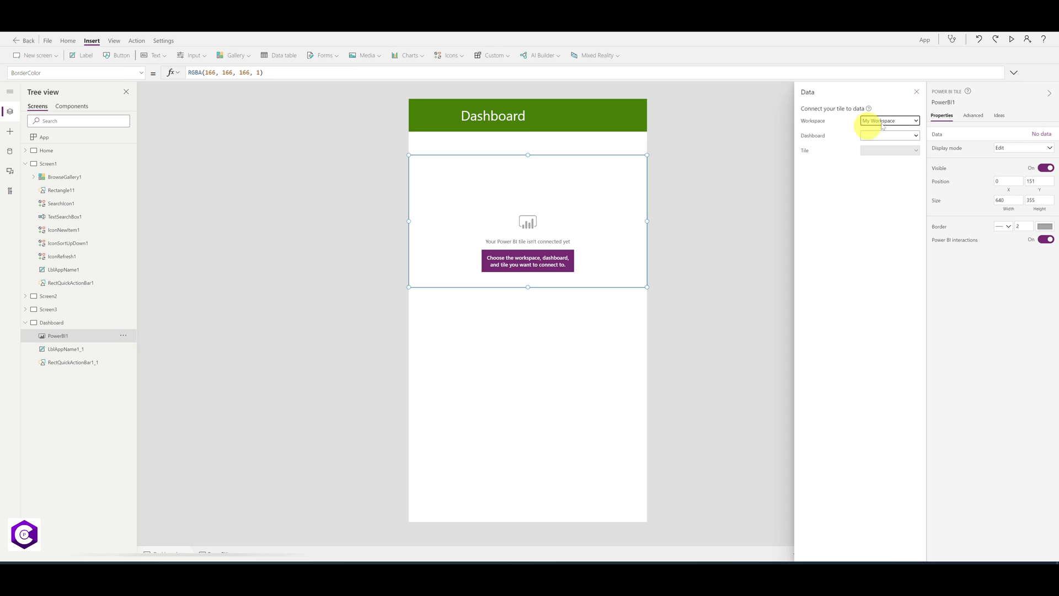
click(883, 136)
click(866, 137)
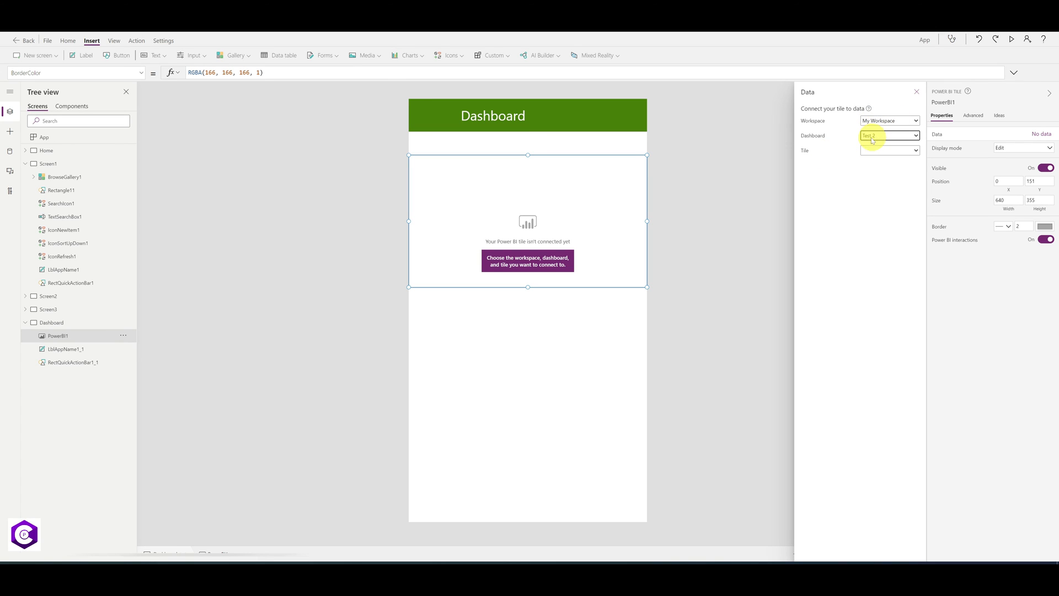
click(880, 150)
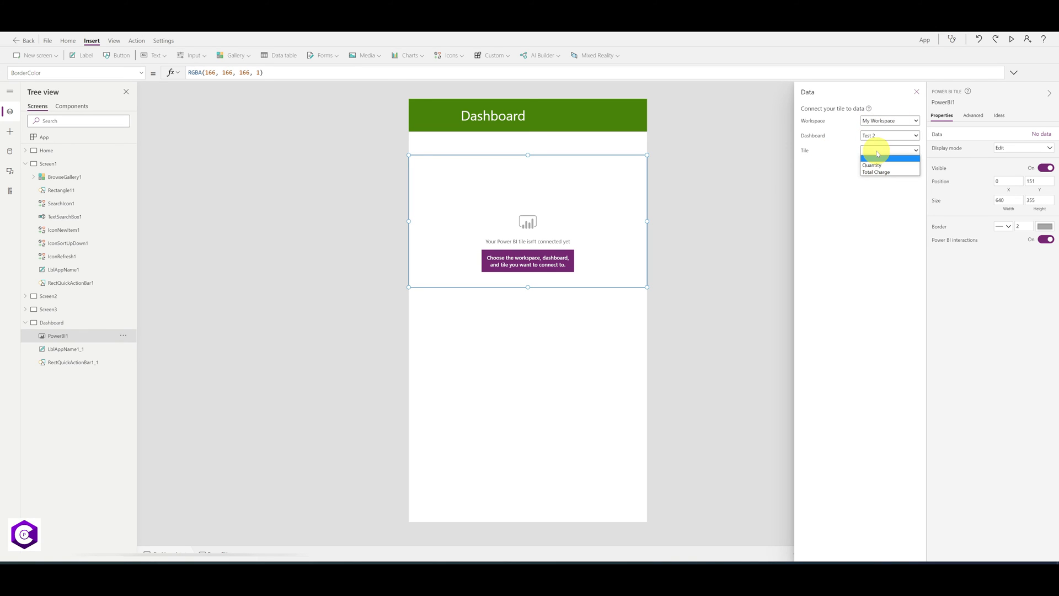
click(883, 166)
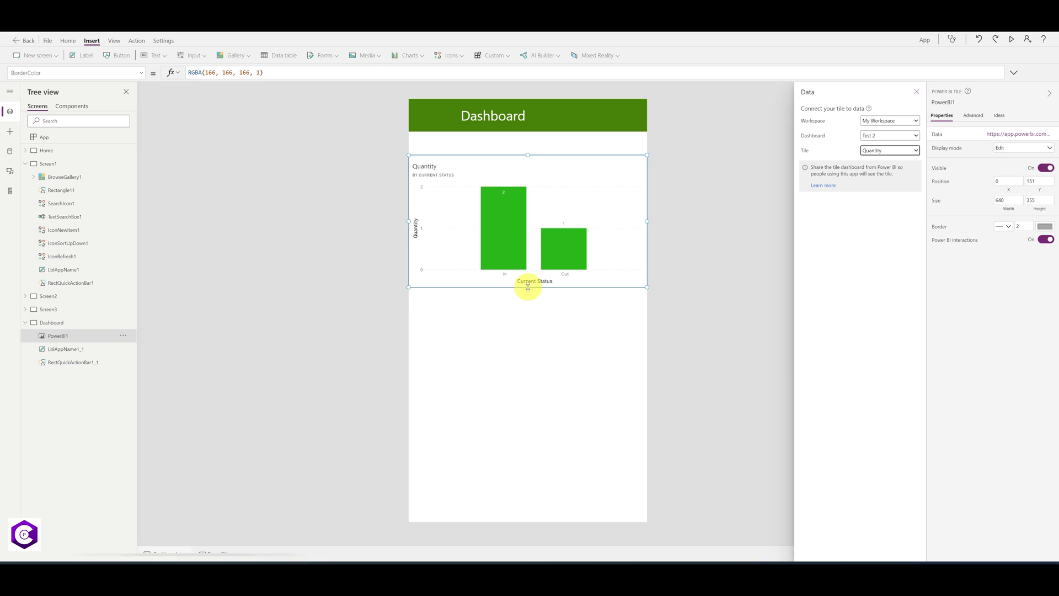
drag(530, 298, 529, 310)
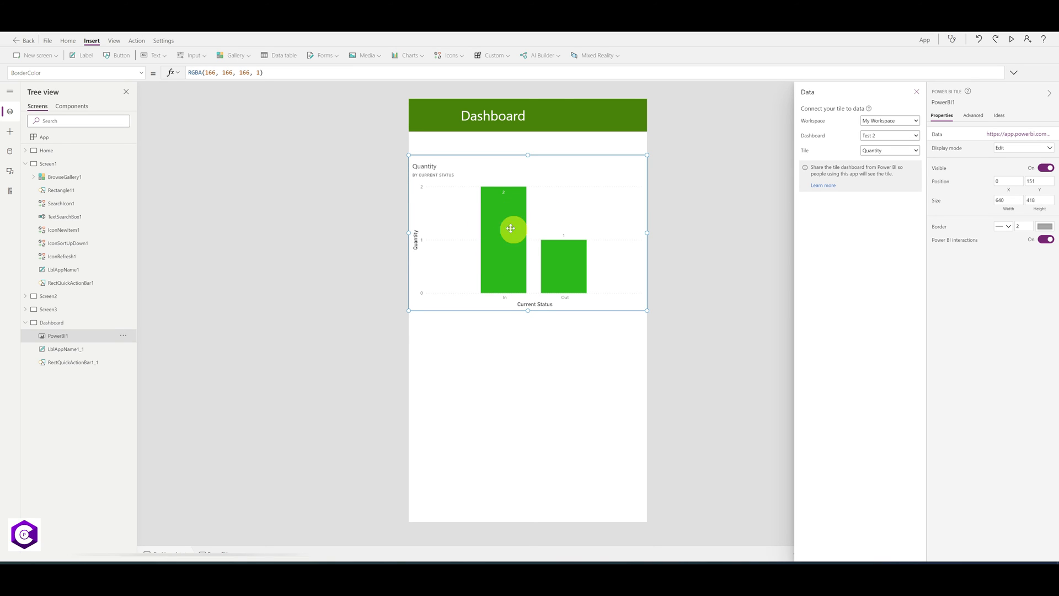
Step: Insert a second Power BI tile below the Quantity chart and stretch it to about 640 by 546, filling the rest of the screen
click(413, 55)
click(504, 166)
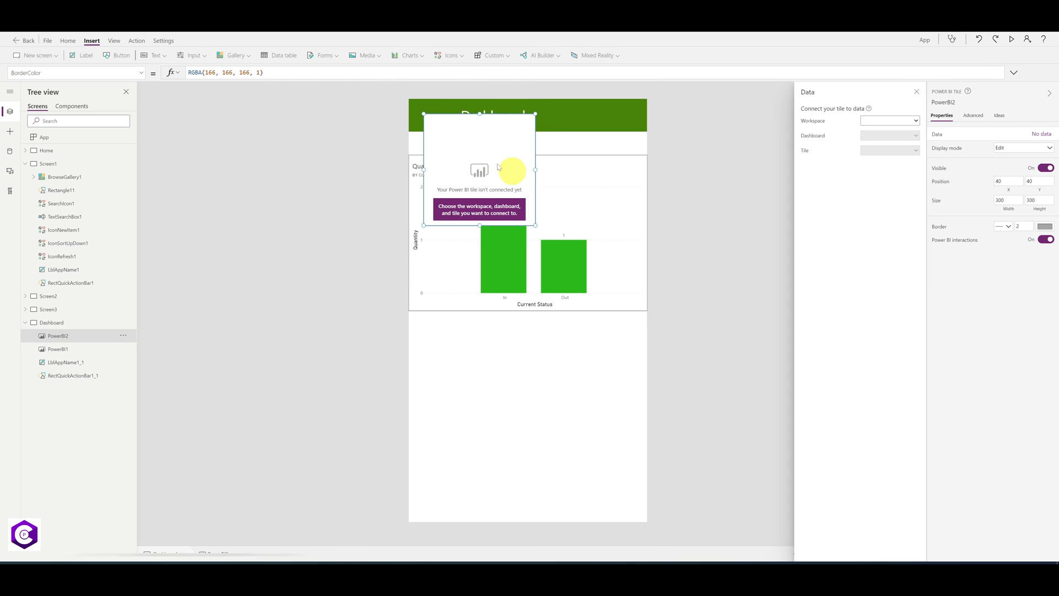
drag(477, 176, 466, 466)
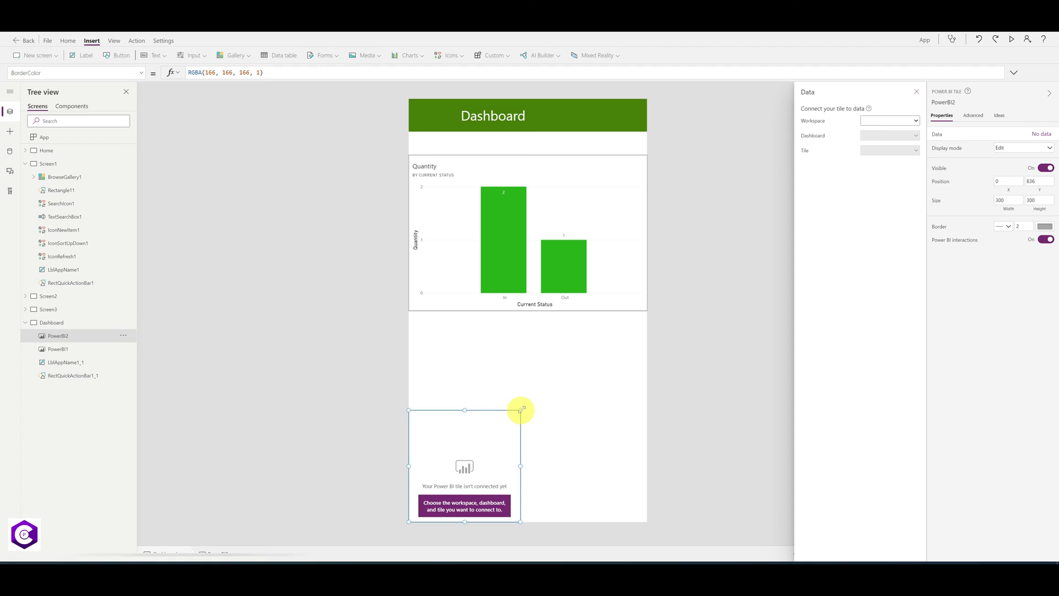
drag(521, 410, 652, 318)
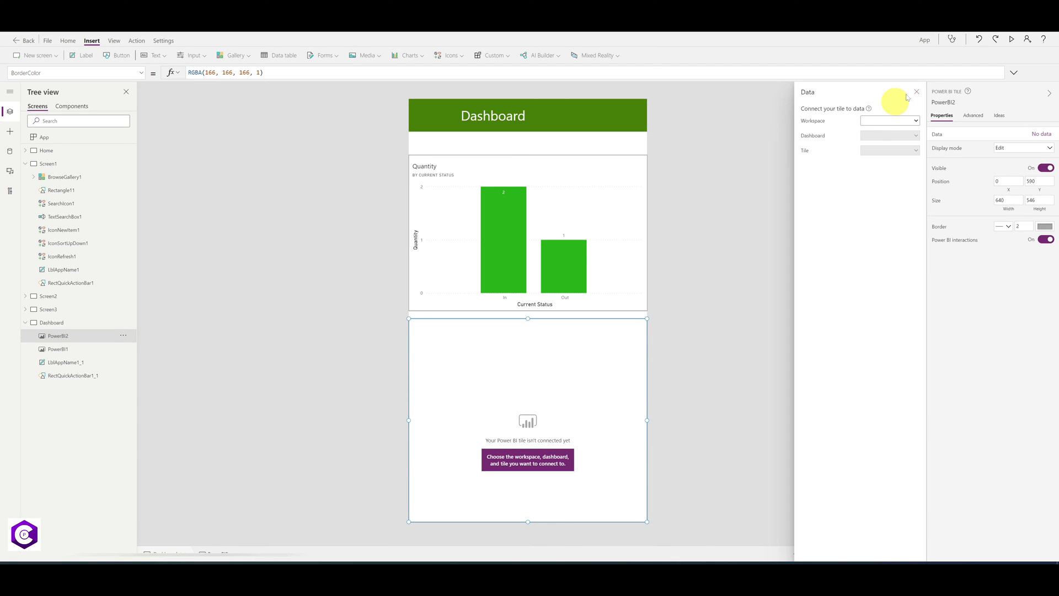
Step: Connect the second Power BI tile to My Workspace, dashboard Test 2, tile Total Charge
click(885, 120)
click(880, 130)
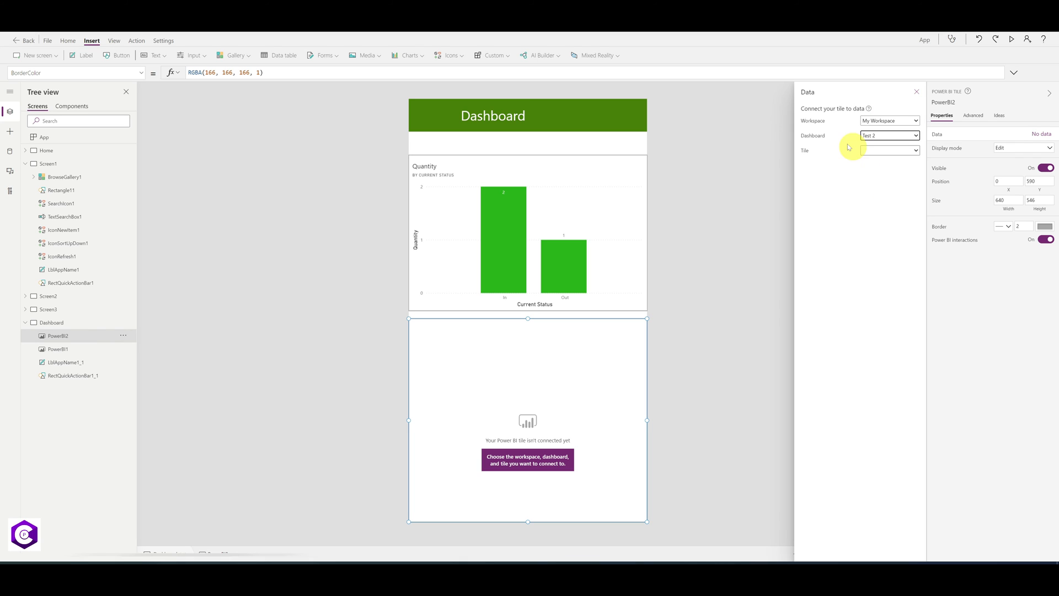
click(875, 136)
click(876, 144)
click(878, 150)
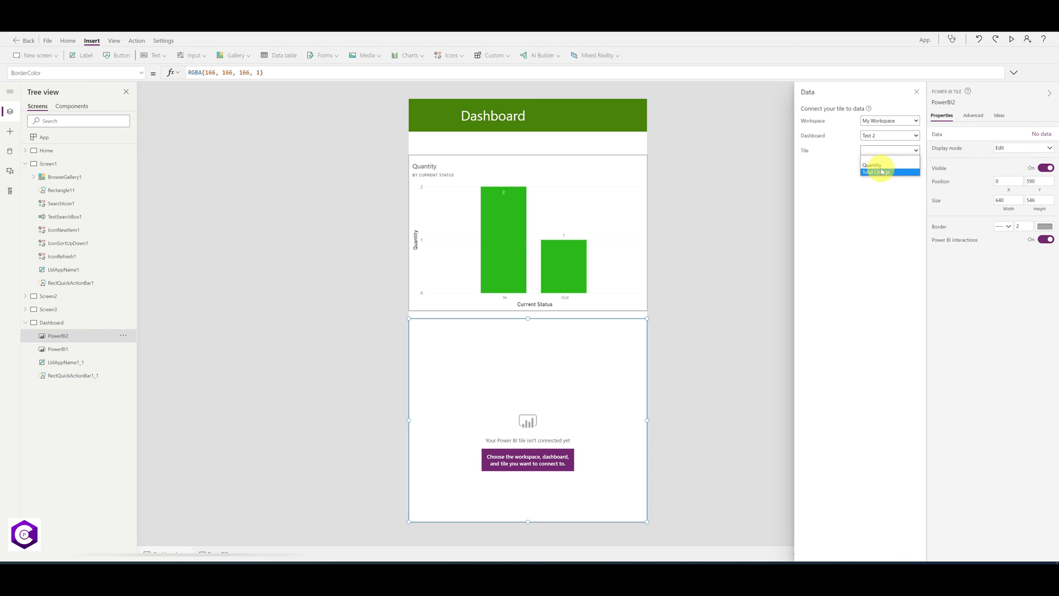
click(882, 173)
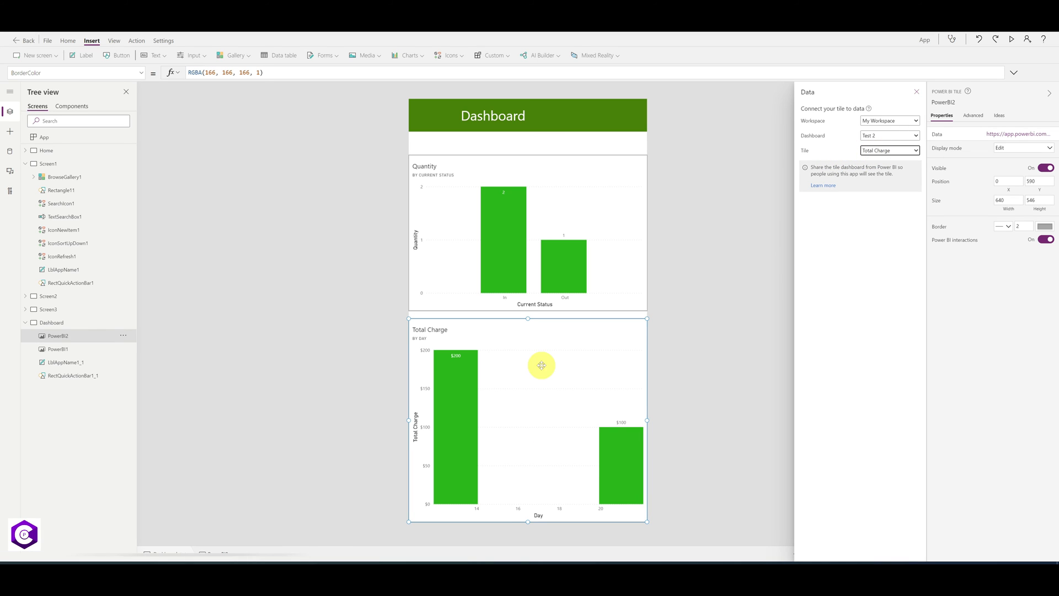
Step: Stretch the upper edge of the Quantity tile to just below the Dashboard header
click(524, 159)
click(436, 148)
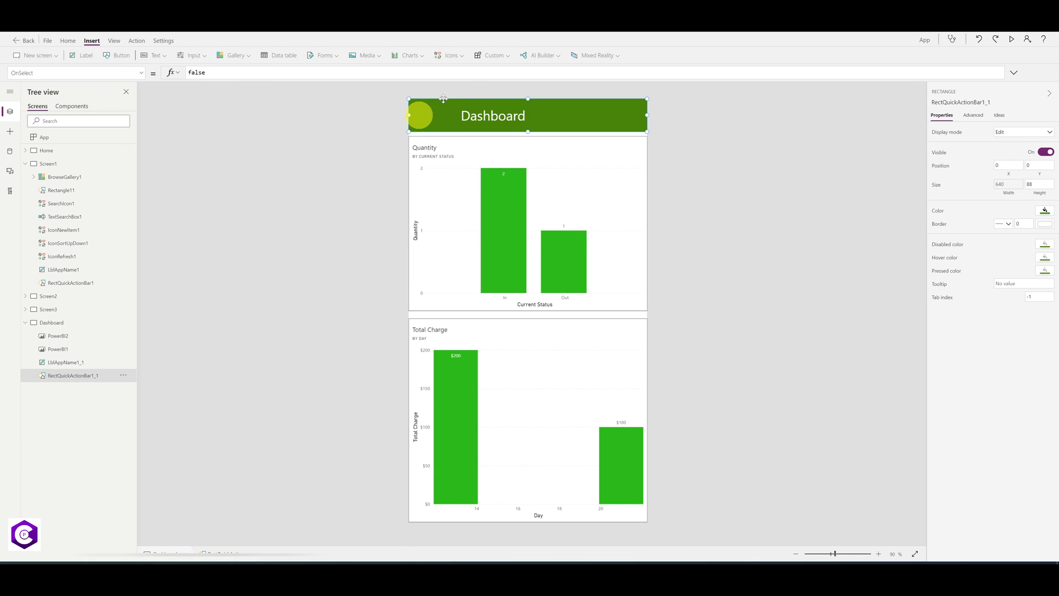
Step: Insert a Left icon in the Dashboard header before the title, color it white, and shrink it to about 51 by 48
click(463, 59)
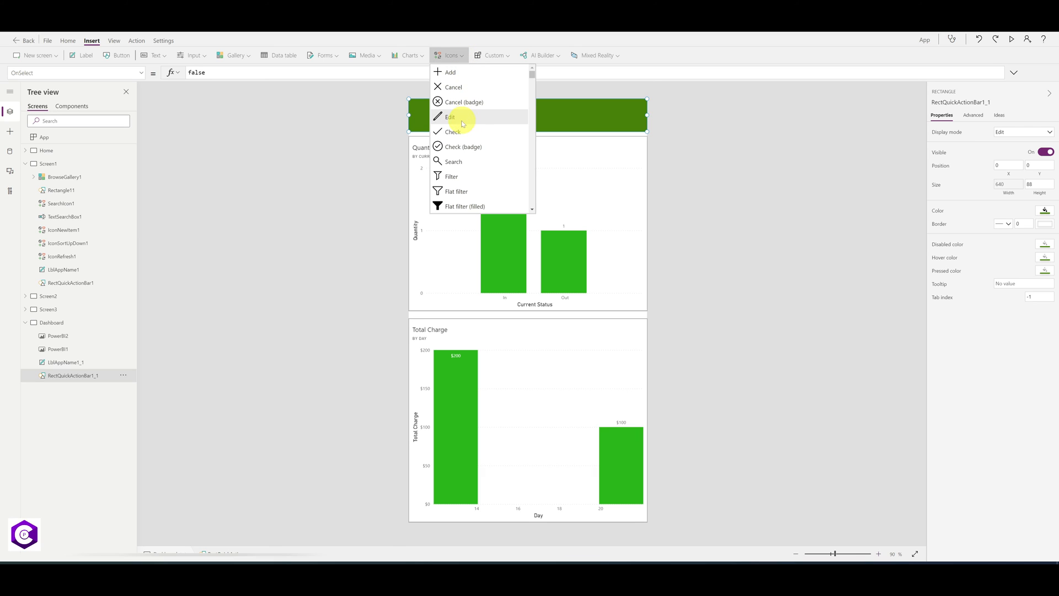
scroll(468, 164, down, 1)
scroll(469, 164, down, 10)
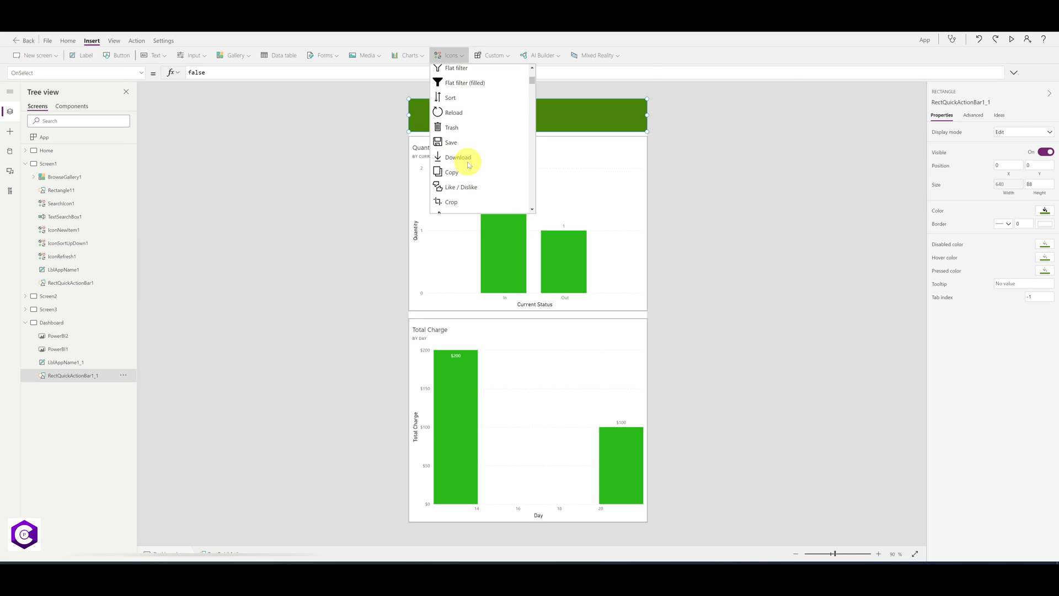
scroll(469, 164, down, 5)
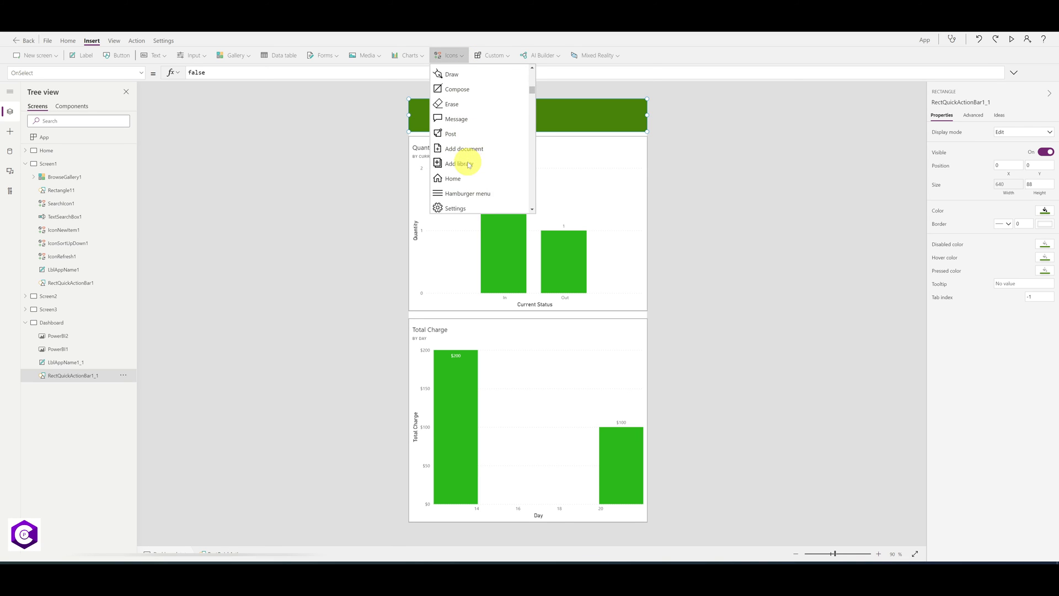
click(447, 166)
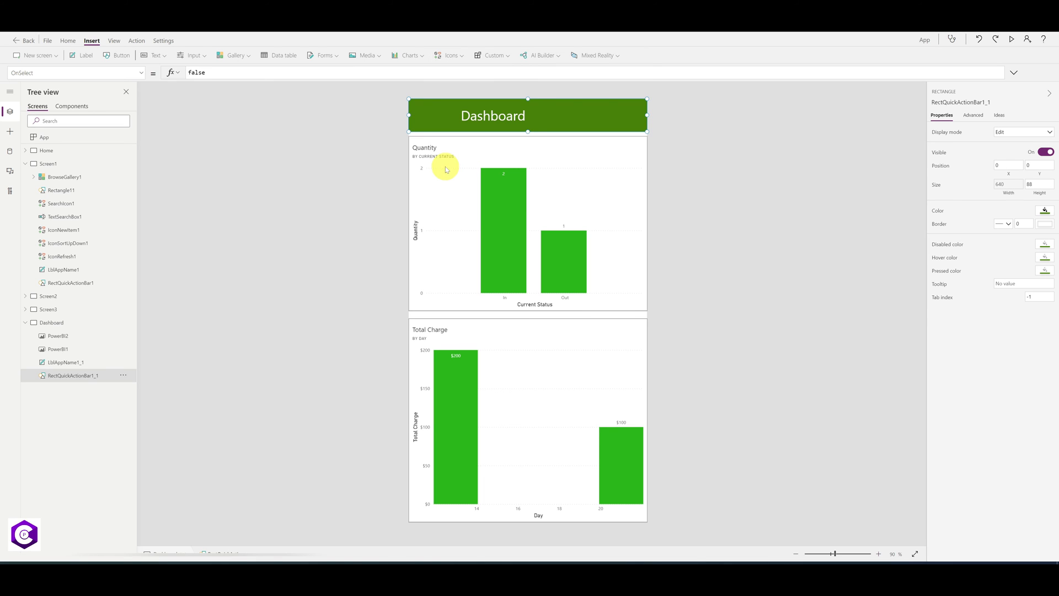
drag(429, 123, 428, 117)
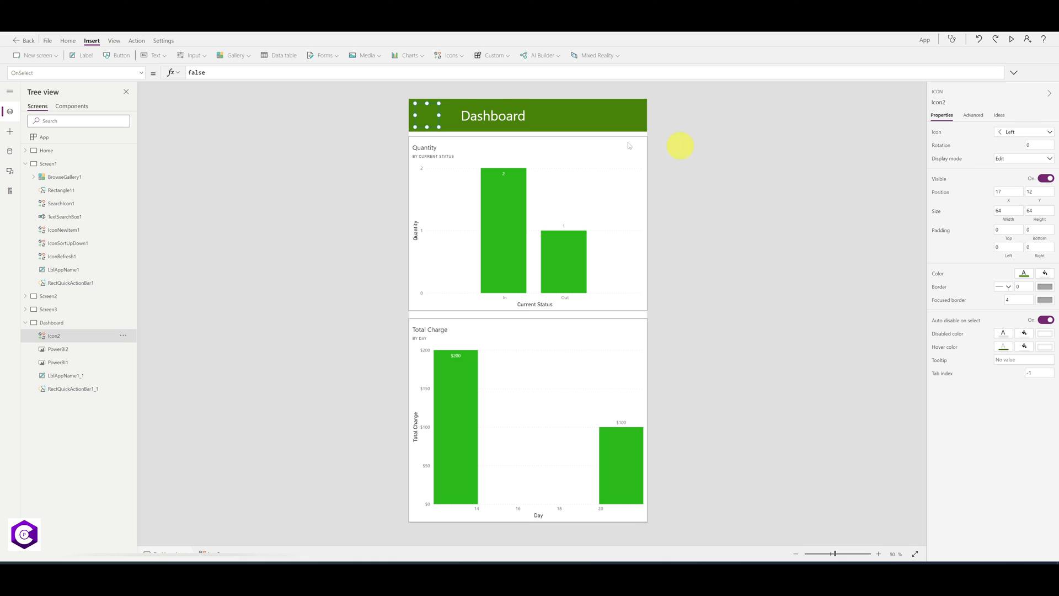
click(1025, 275)
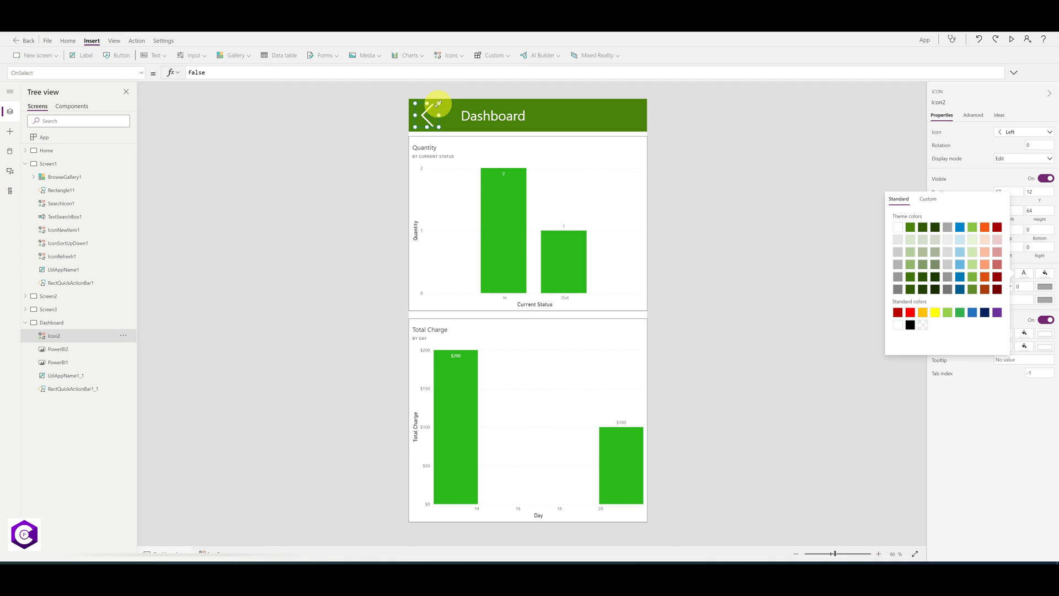
drag(439, 103, 431, 121)
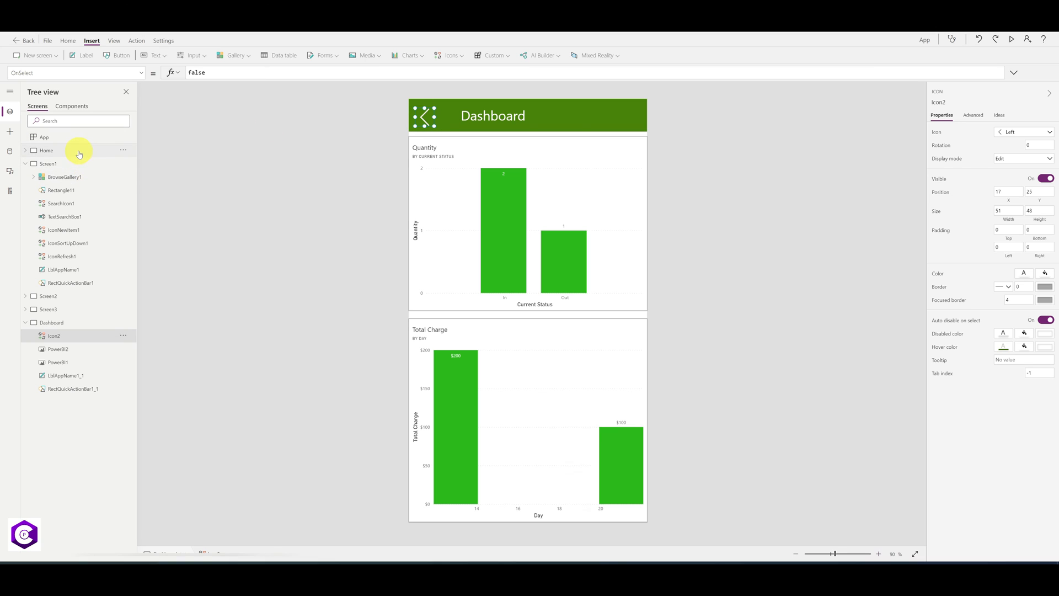
Step: Set the OnSelect formula of the In button on the Home screen to Navigate(Screen3, None)
click(79, 152)
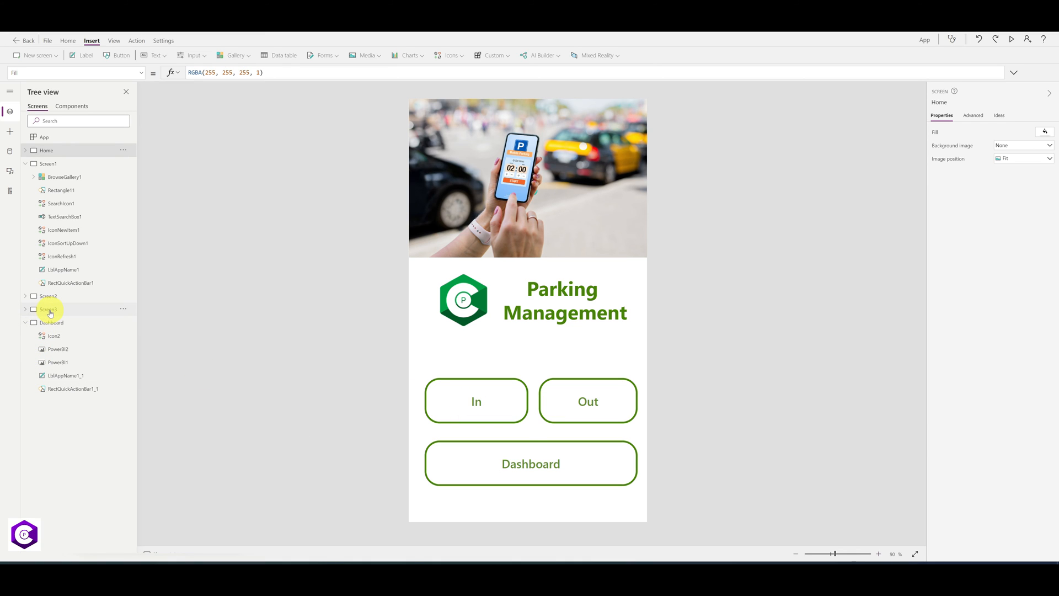
click(482, 406)
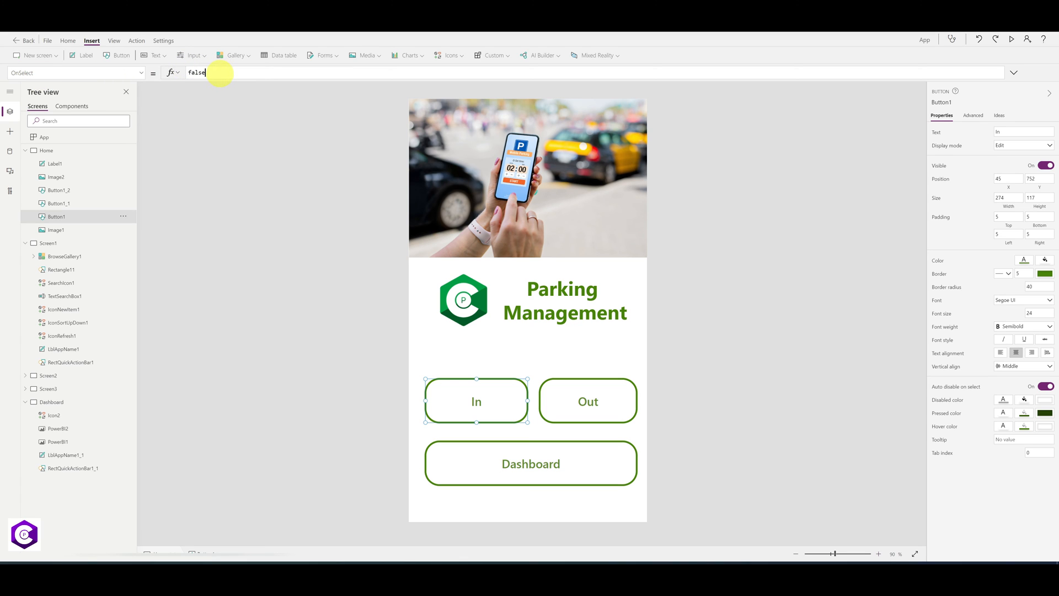
drag(220, 72, 164, 74)
key(Caps_Lock)
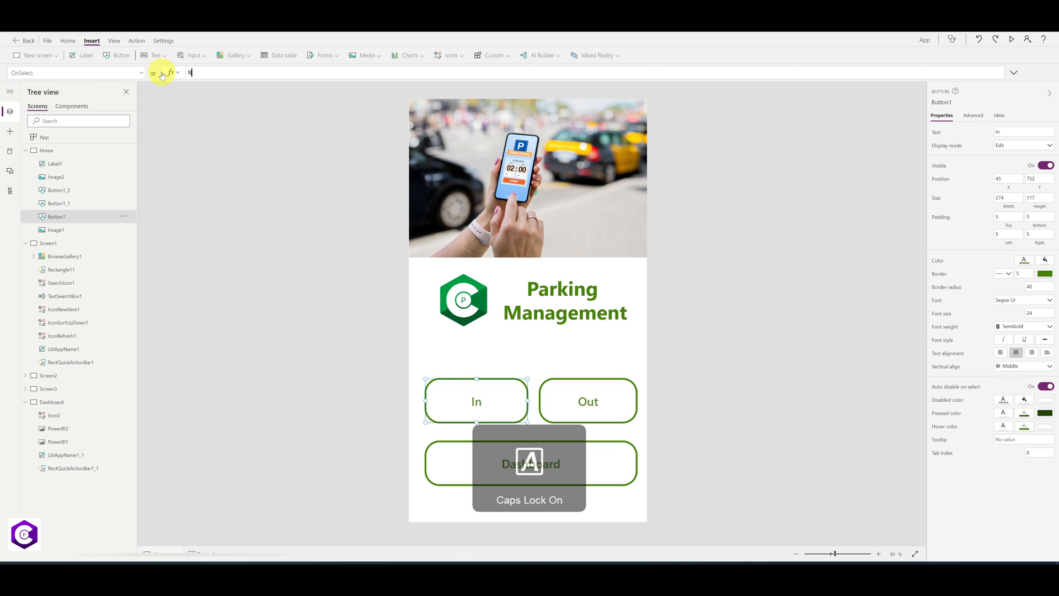
text(N)
key(Caps_Lock)
text(aviate)
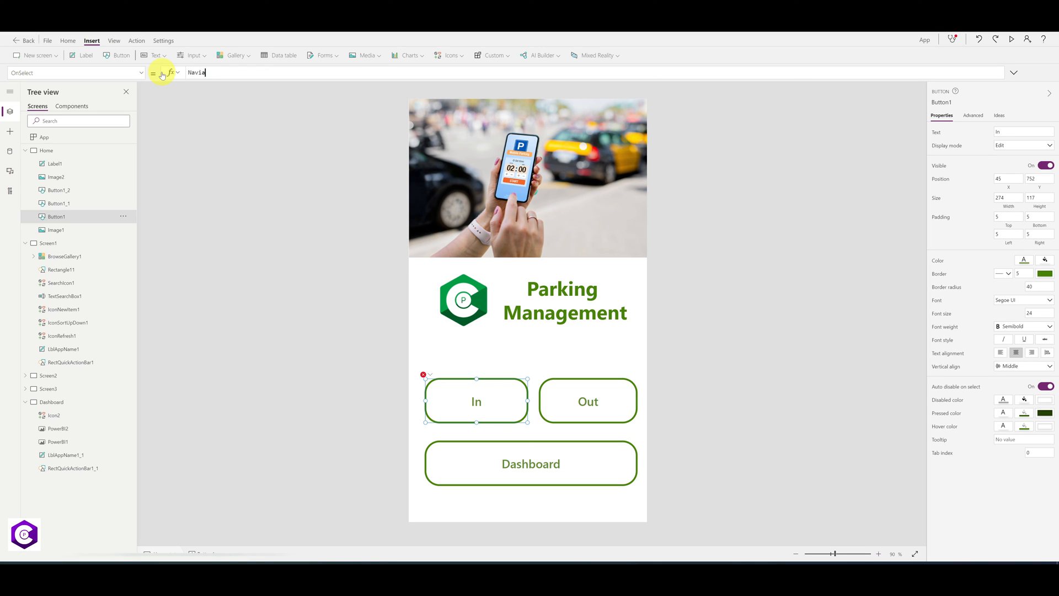
key(BackSpace)
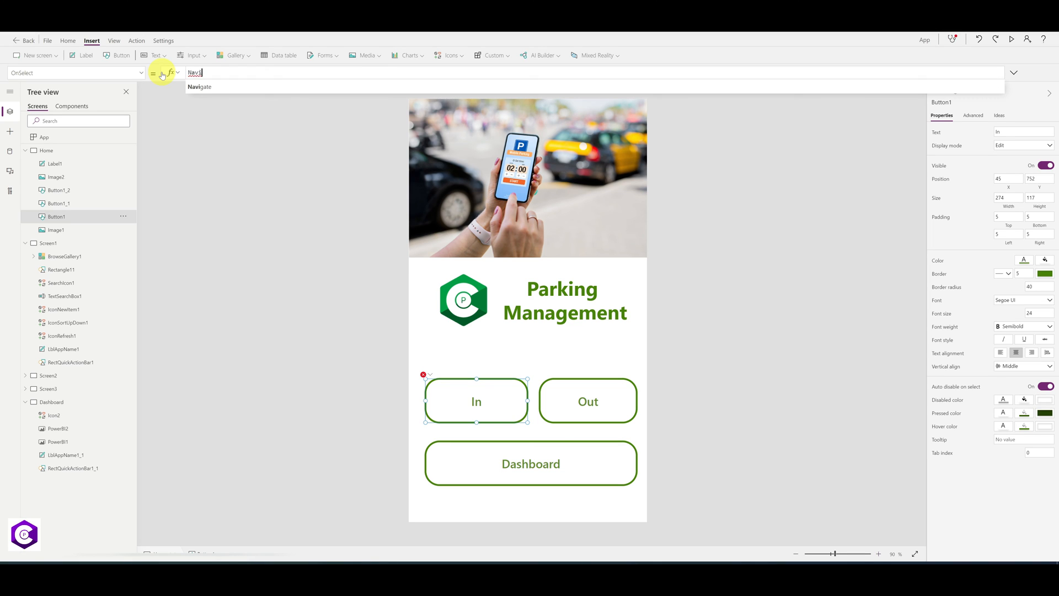
click(208, 87)
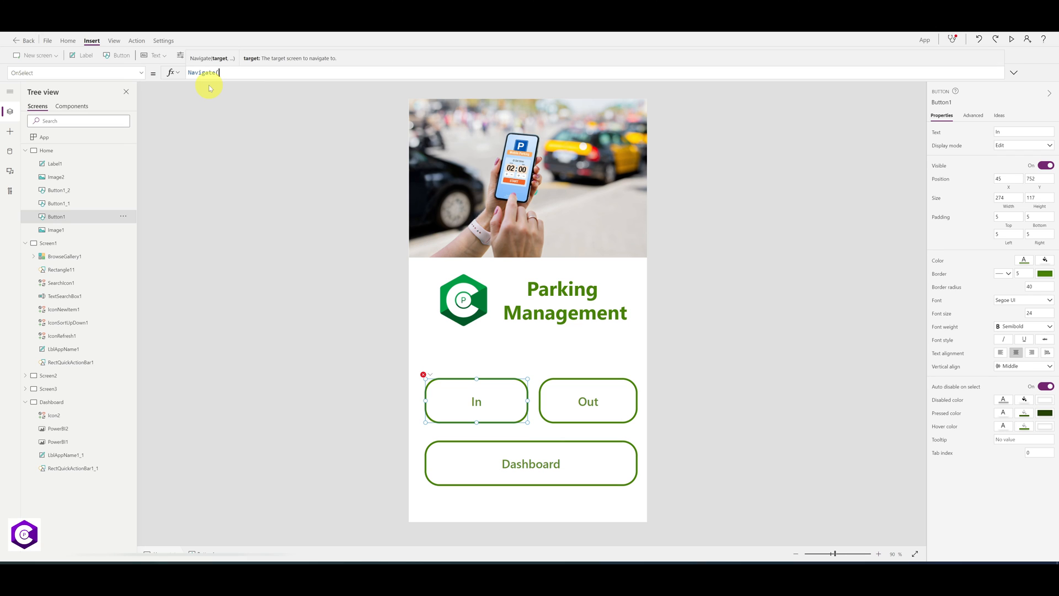
text(screen)
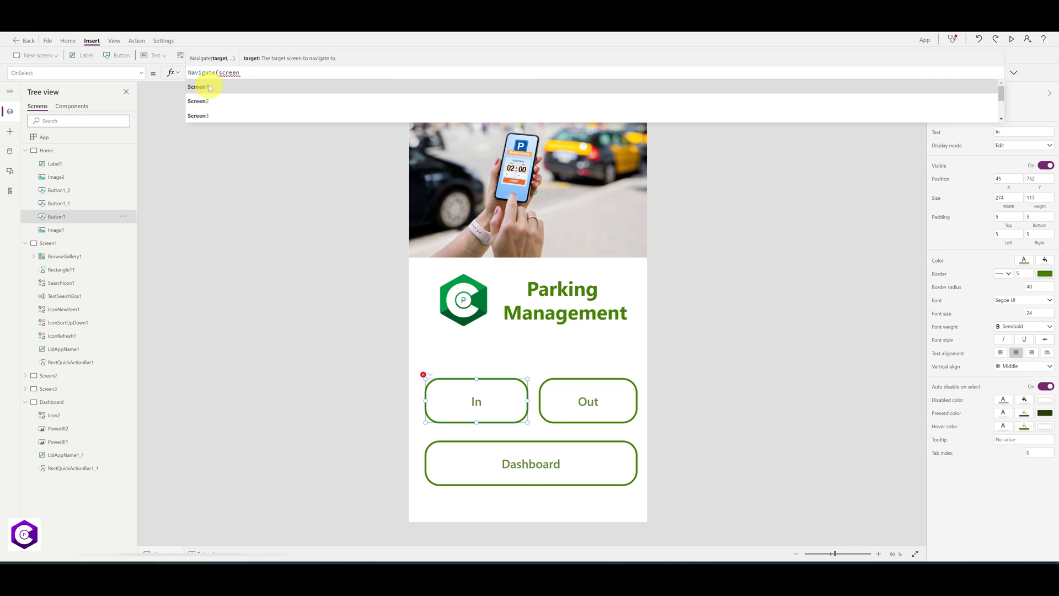
click(225, 115)
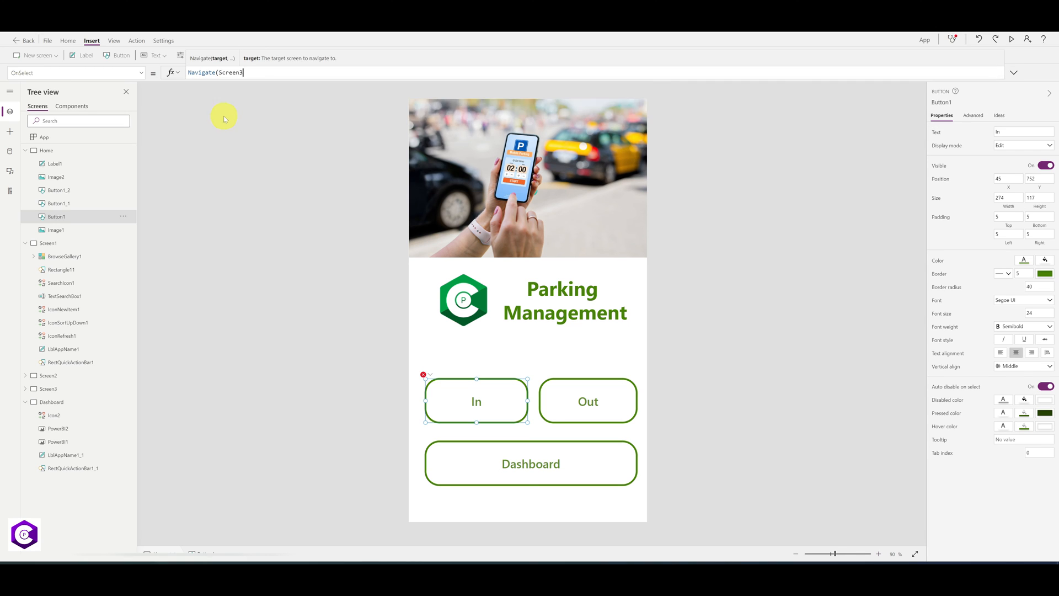
text(, None))
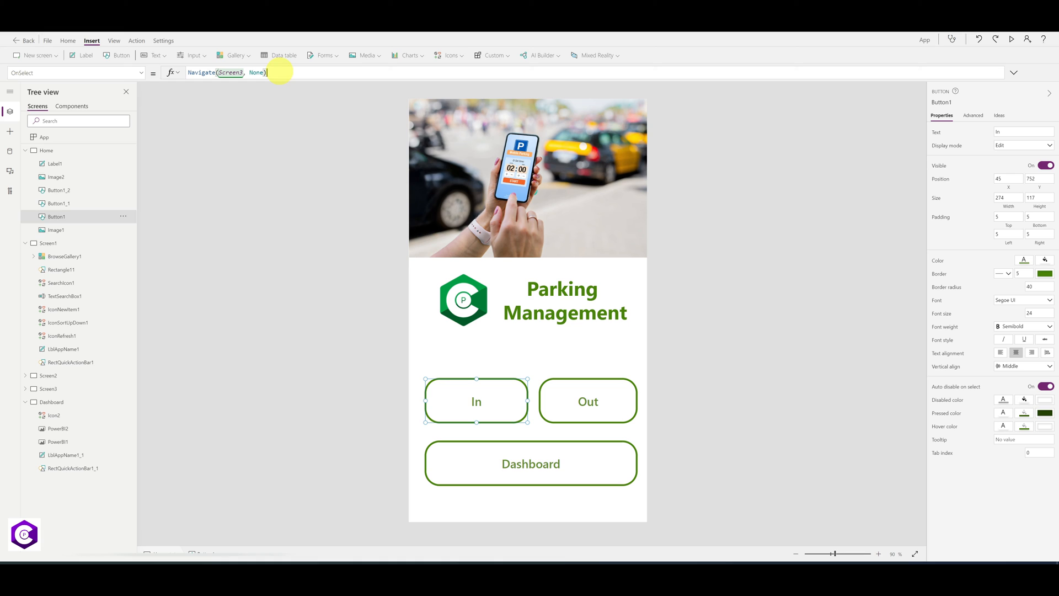
Step: Copy the In button's OnSelect formula to the Out button and change it to Navigate(Screen1, None)
triple_click(280, 72)
key(ctrl+c)
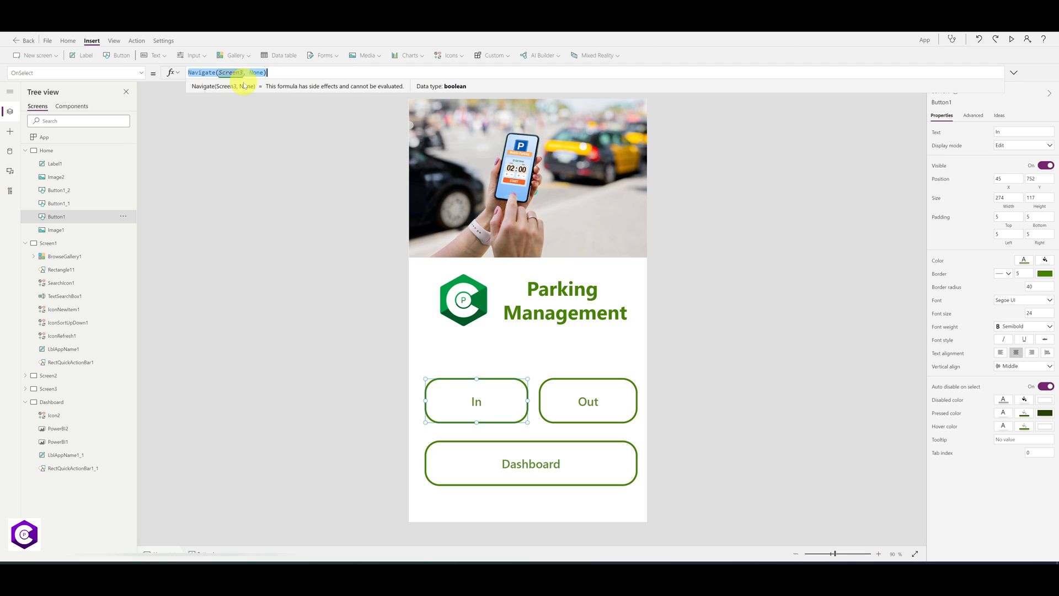
click(589, 398)
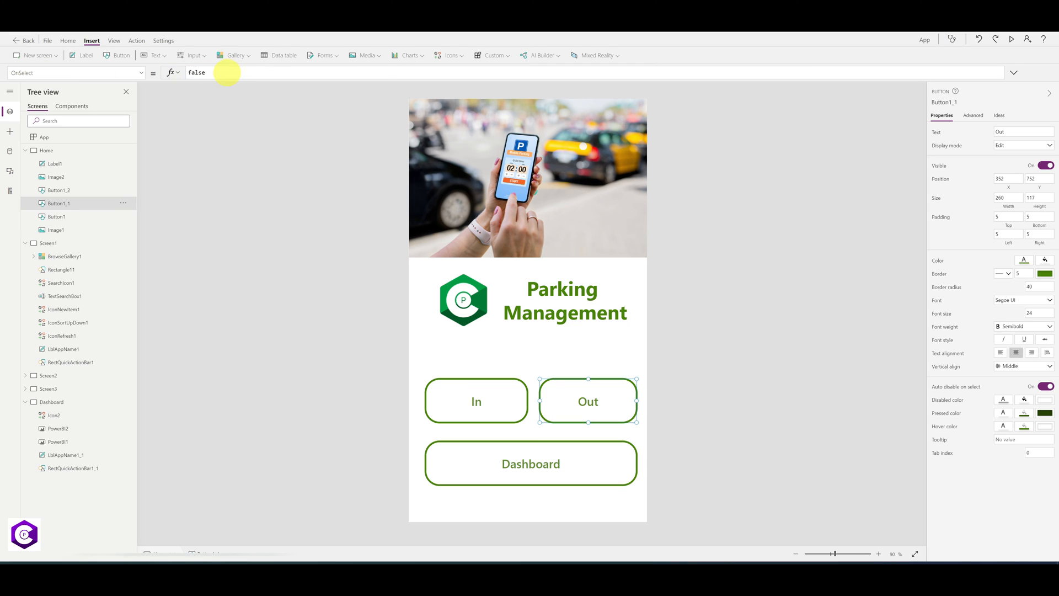
double_click(227, 73)
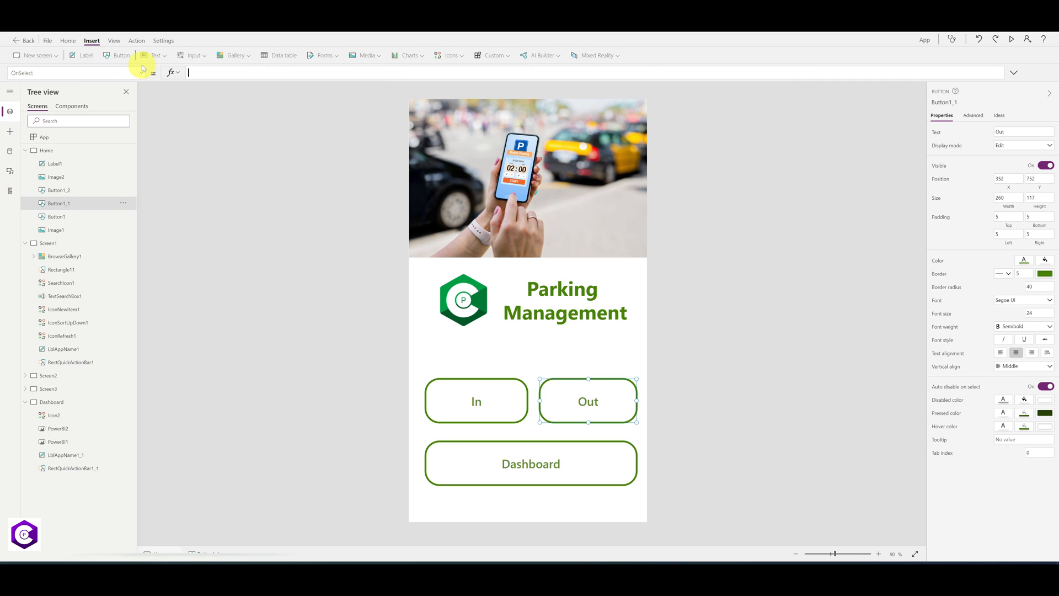
key(ctrl+v)
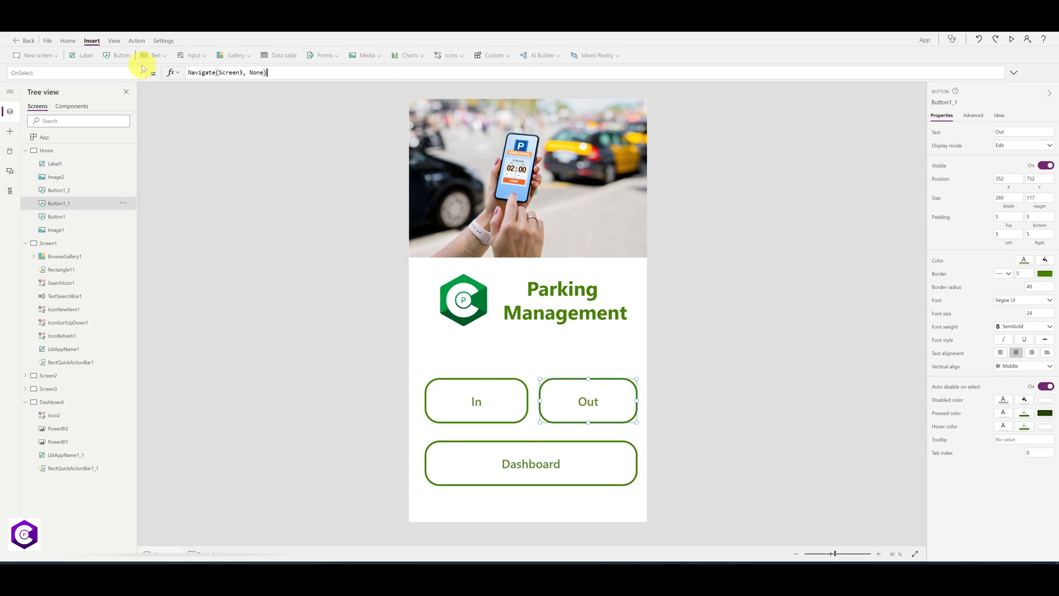
double_click(238, 72)
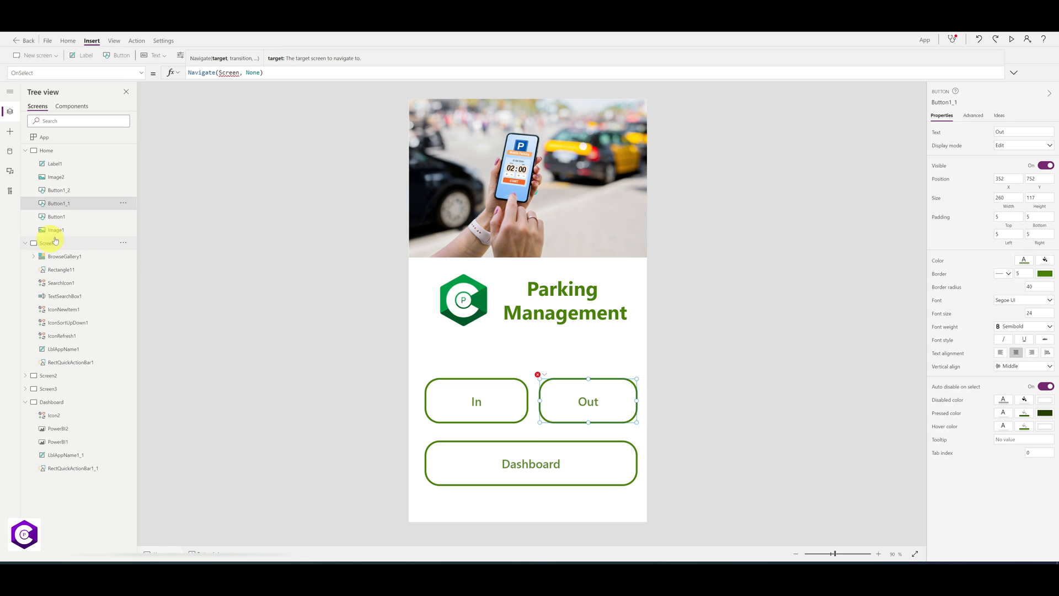
text(1)
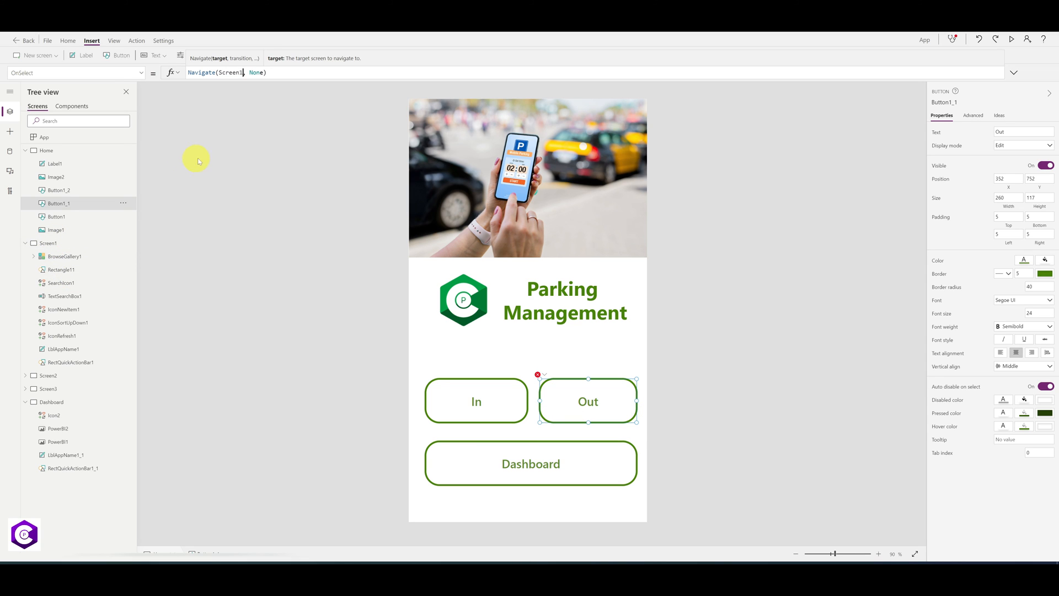
click(214, 90)
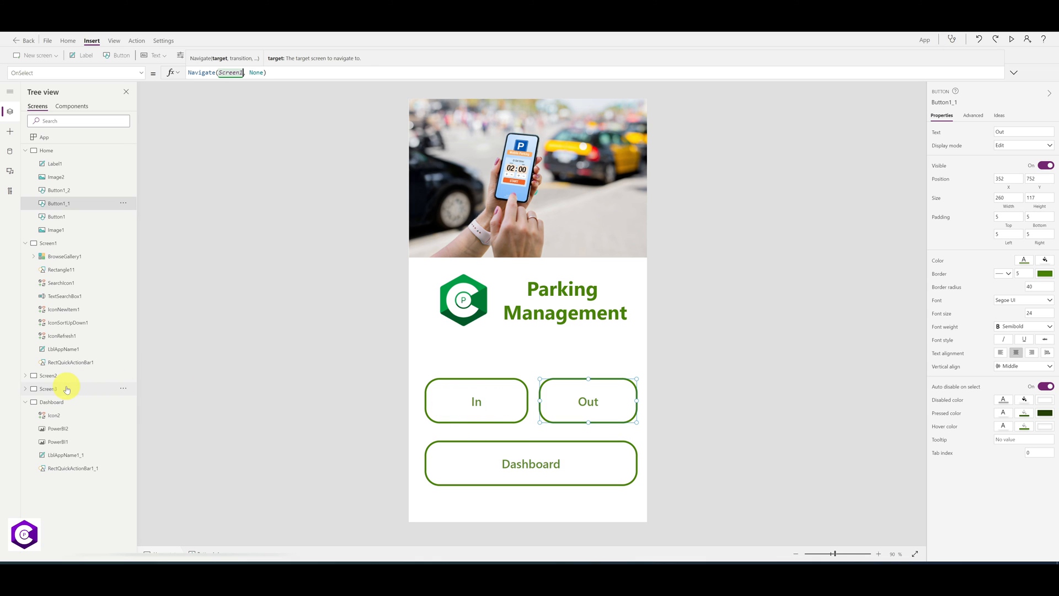
Step: Reuse the copied formula as the Dashboard button's OnSelect, changed to Navigate(Dashboard, None)
click(544, 466)
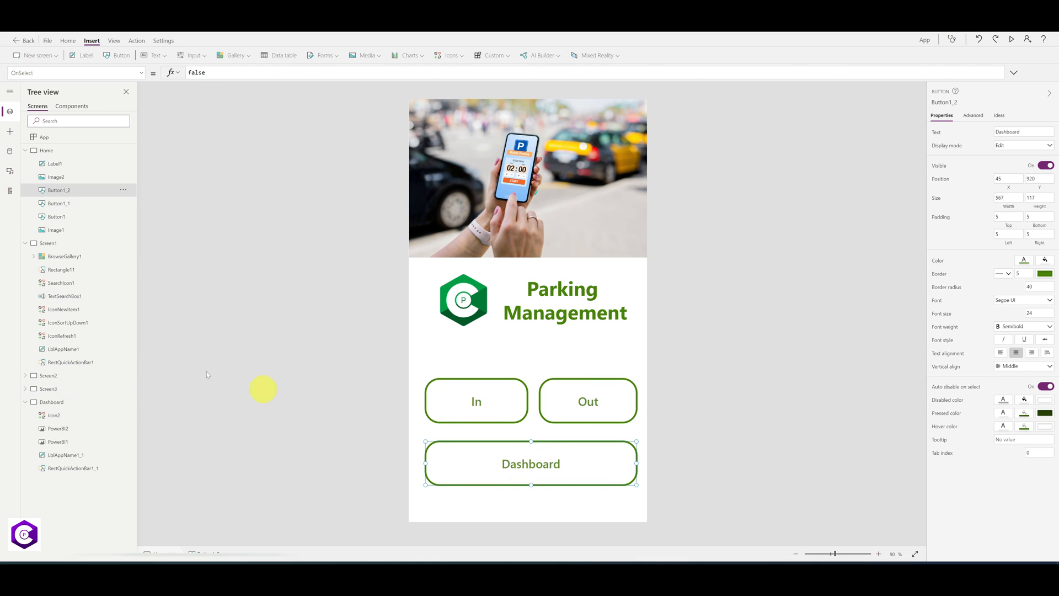
key(ctrl+a)
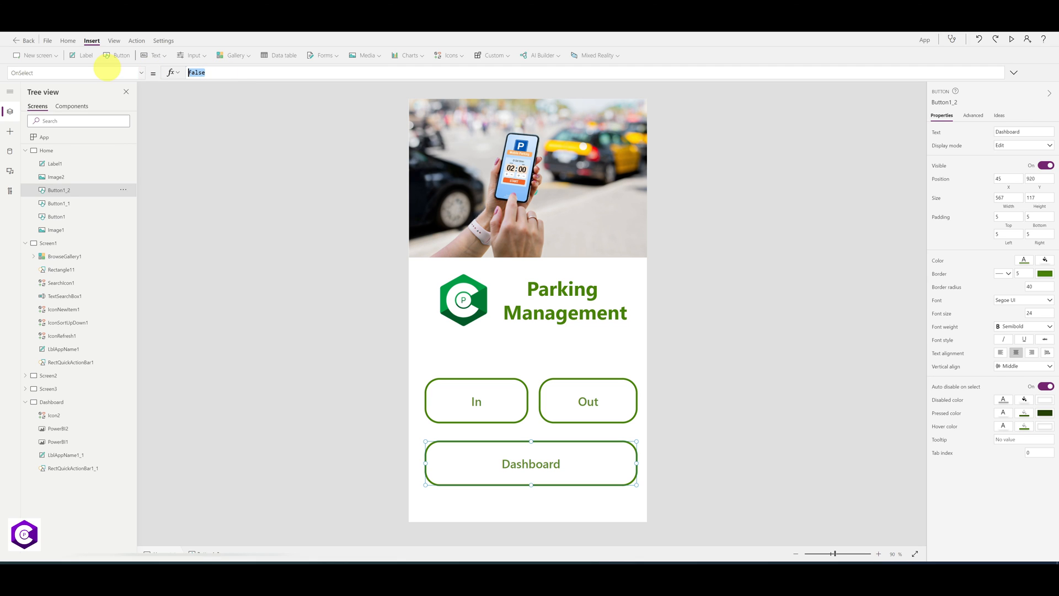
key(ctrl+v)
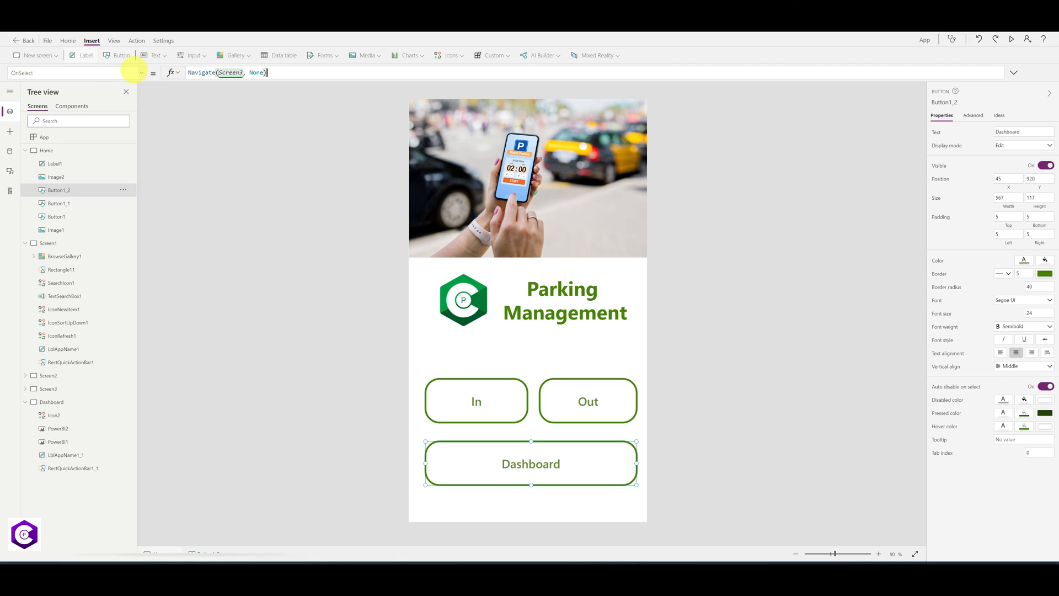
click(243, 73)
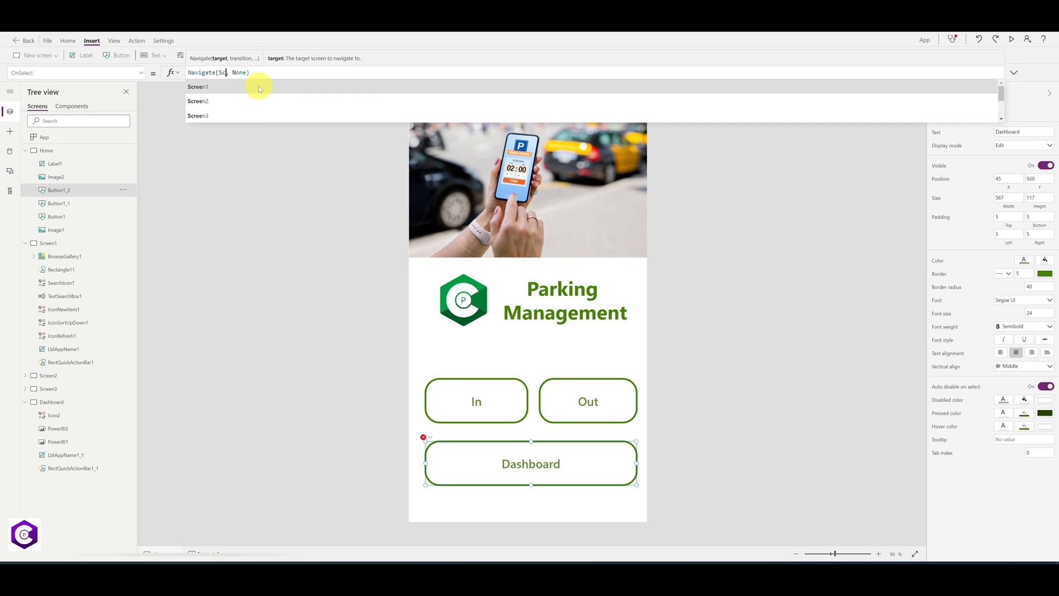
text(dashb)
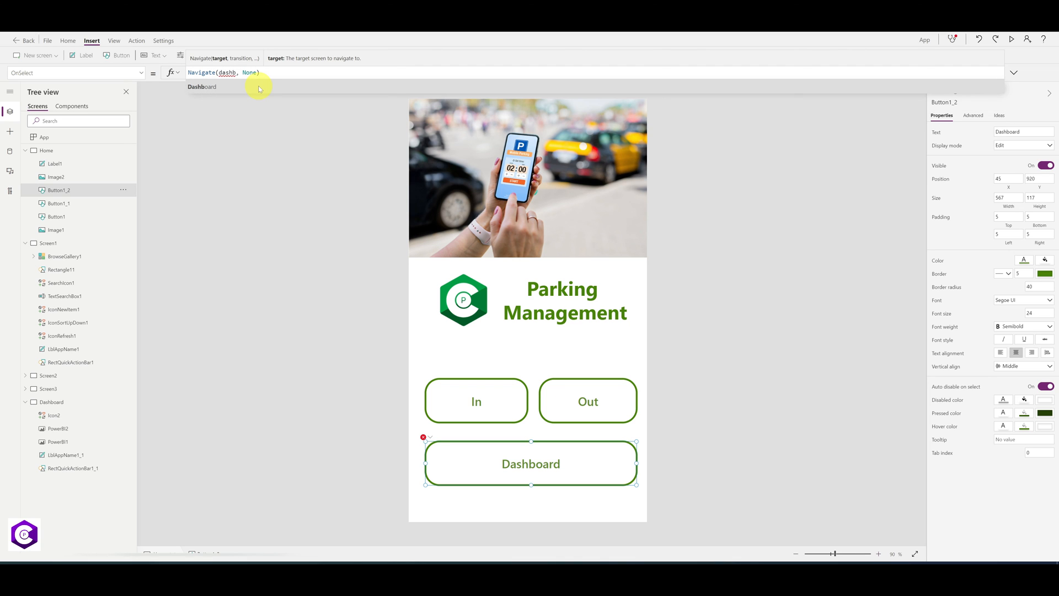
click(208, 86)
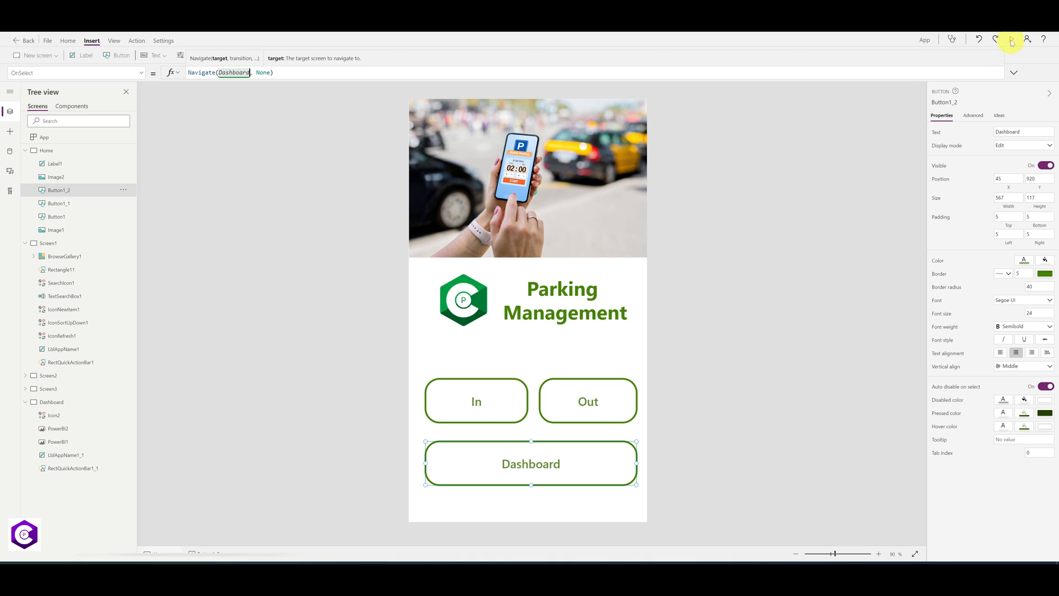
Step: Preview the app and test the In form's barcode with parking number lkehfok234h5k, including its print dialog without printing
click(1012, 41)
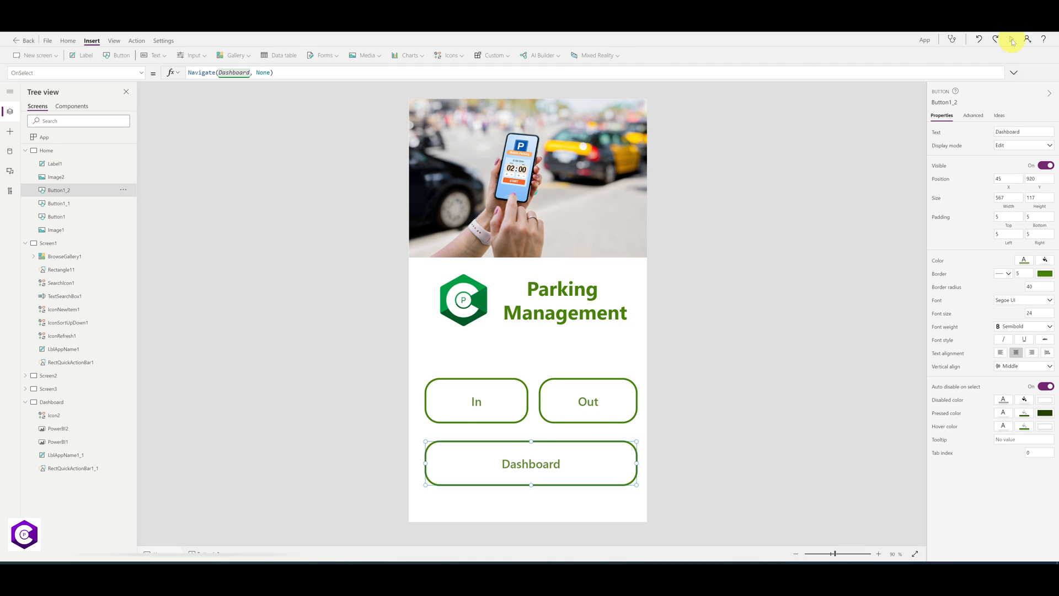
click(461, 419)
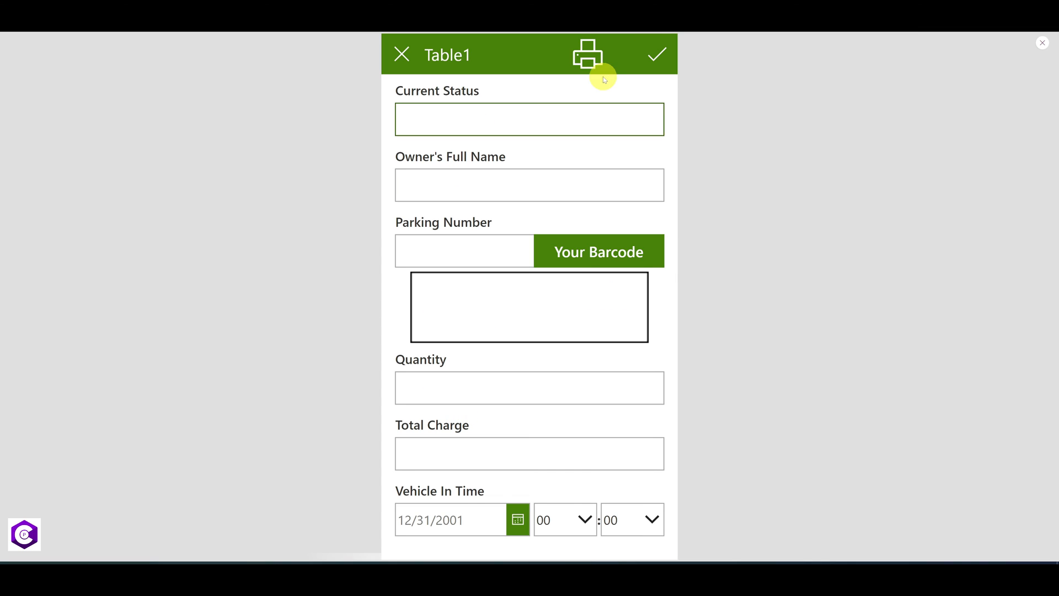
click(462, 255)
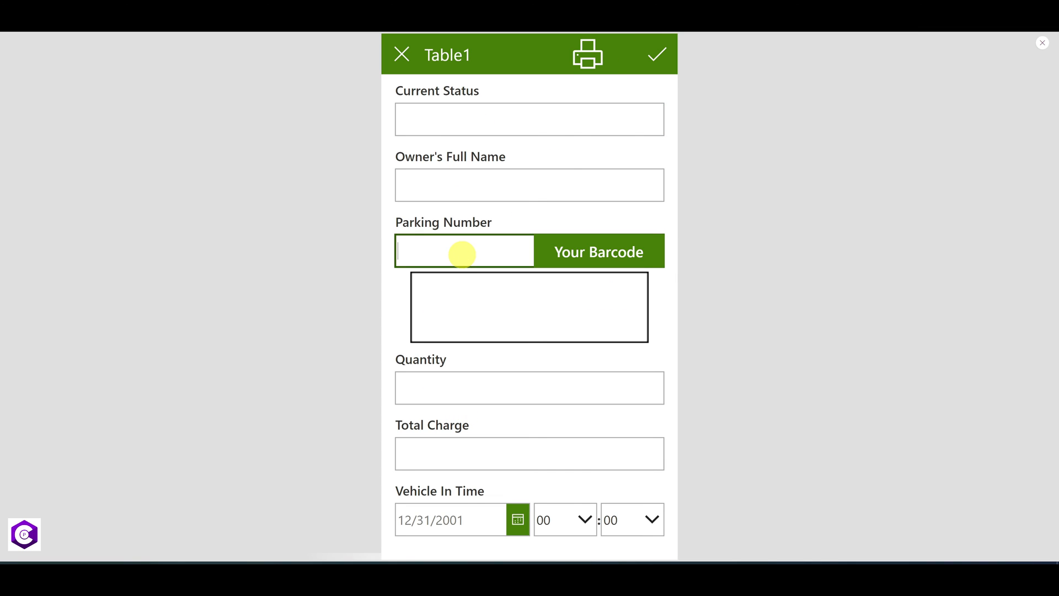
text(lkehfok234h5k)
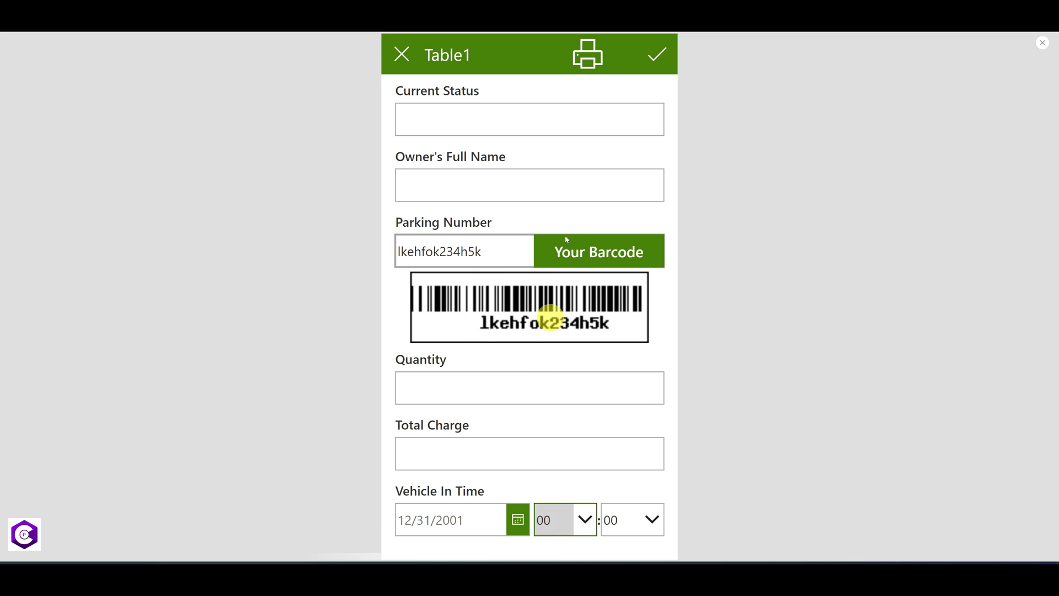
click(591, 53)
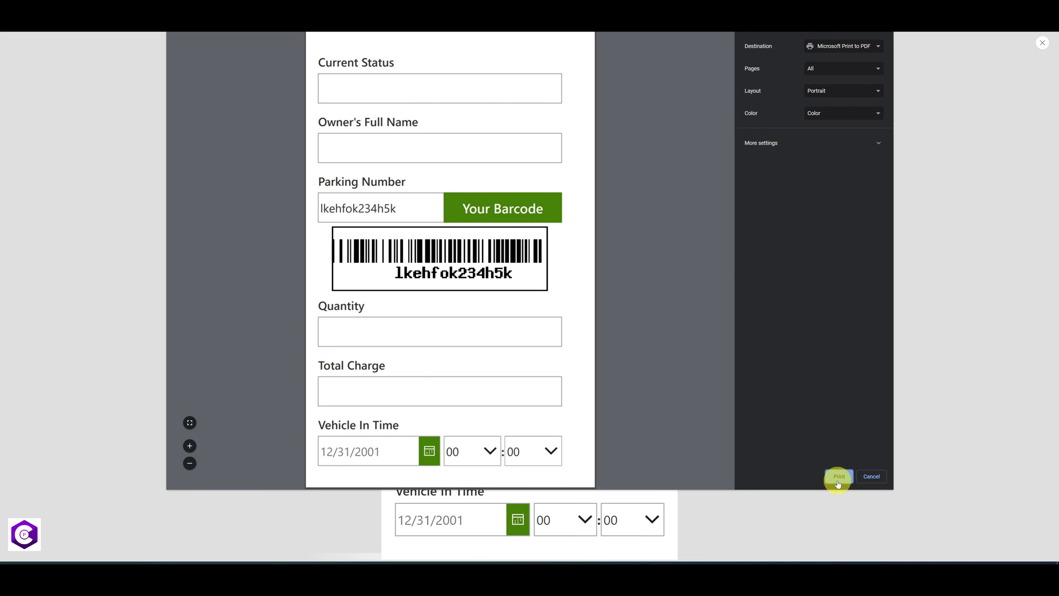
click(871, 476)
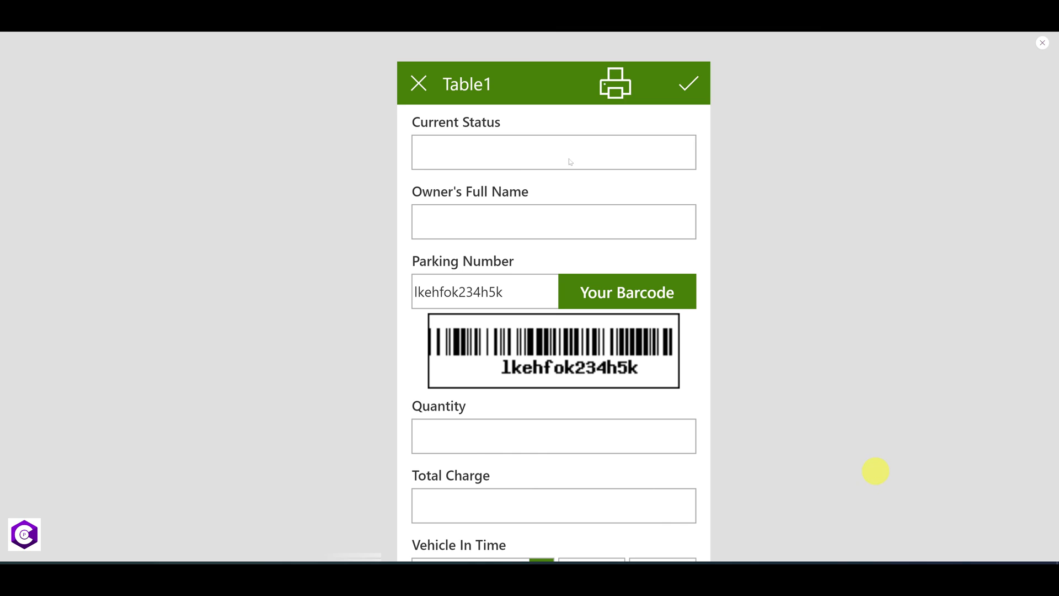
Step: Close the In entry form in the preview and open the Out records list from the Home screen
click(655, 55)
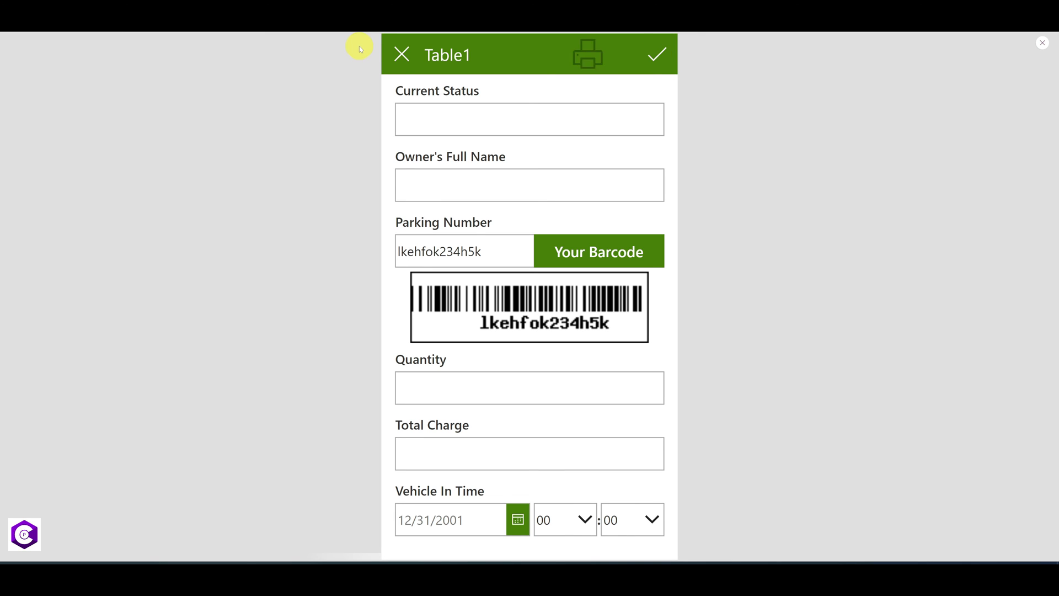
click(402, 54)
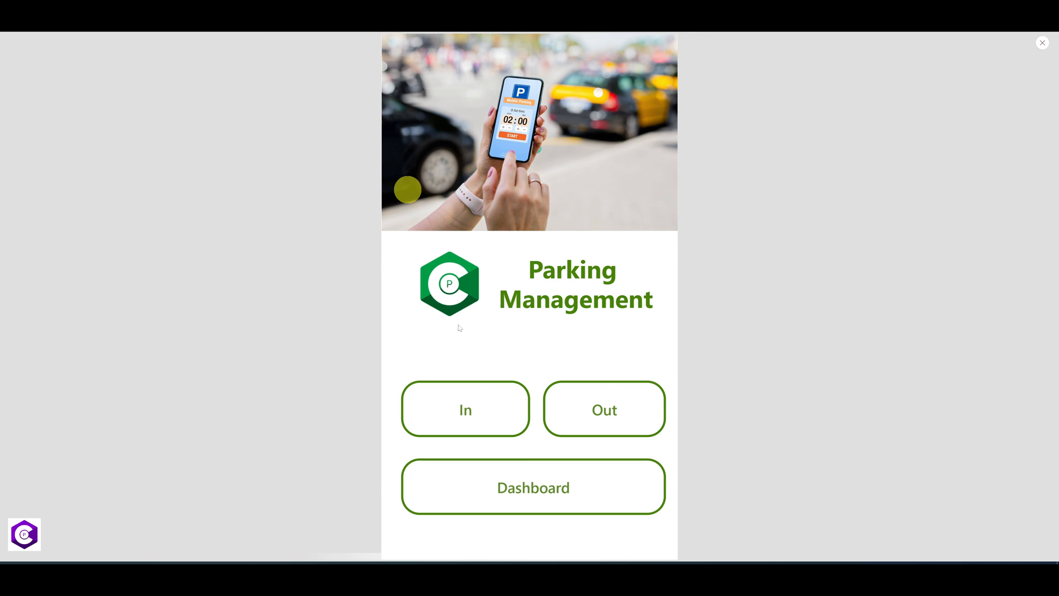
click(604, 406)
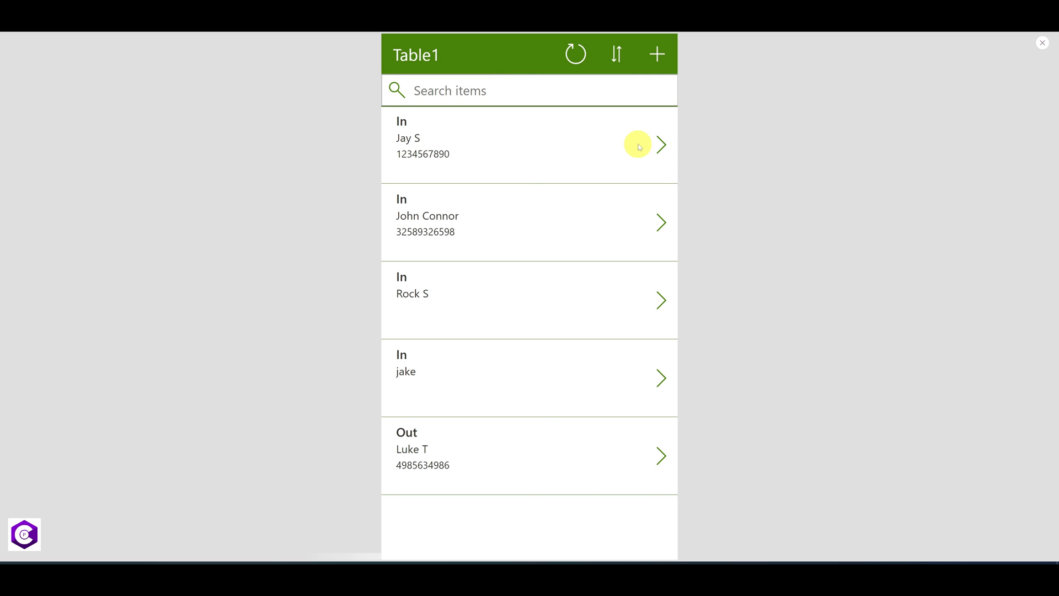
Step: Edit the first record in the list, set its Current Status to Out, save it, and exit the preview
click(658, 146)
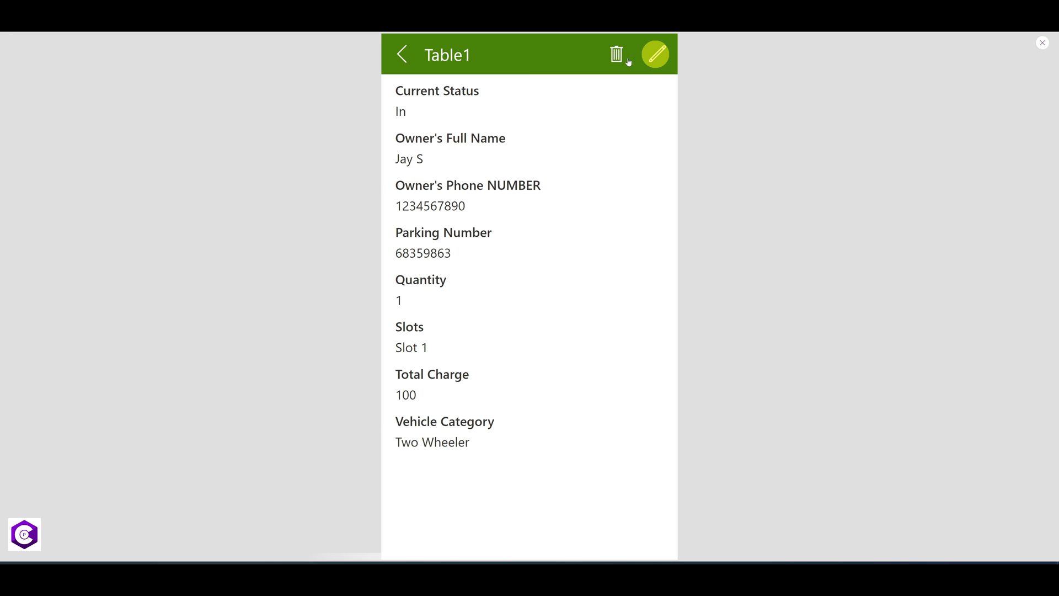
click(658, 55)
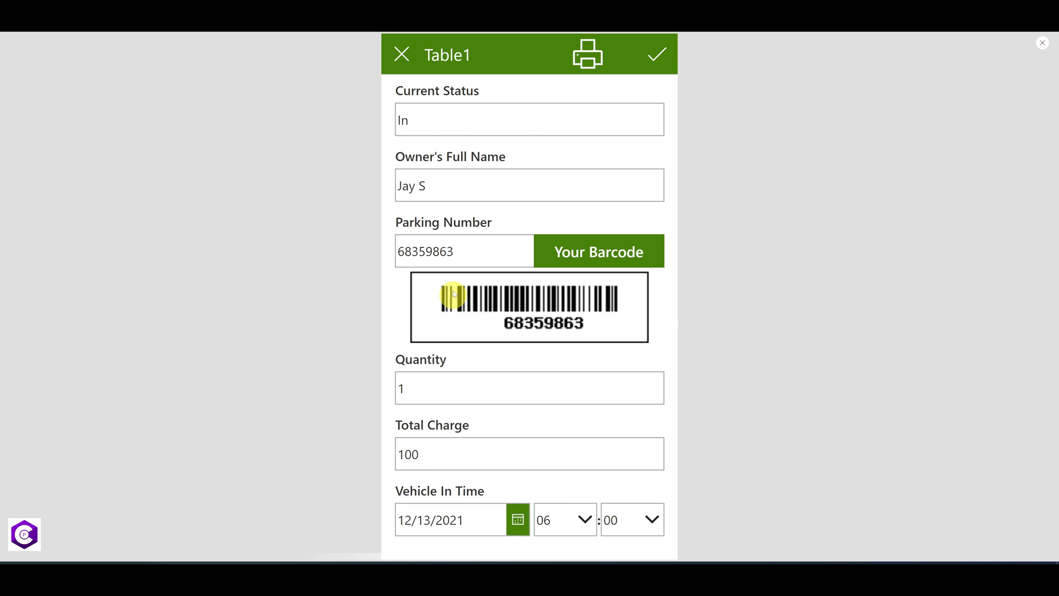
click(417, 126)
key(ctrl+a)
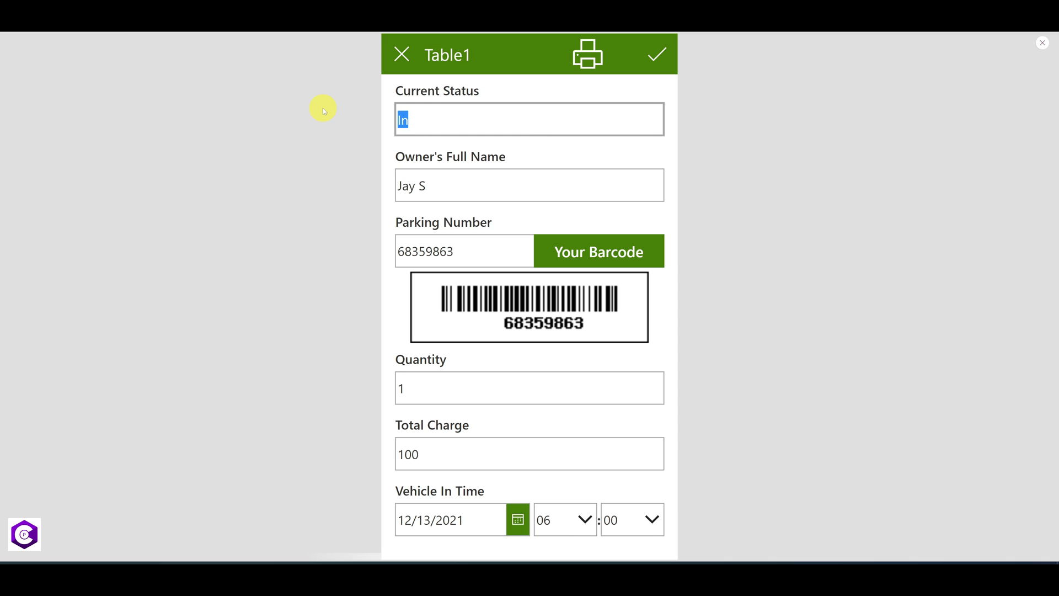
key(Caps_Lock)
text(Ou6)
click(659, 46)
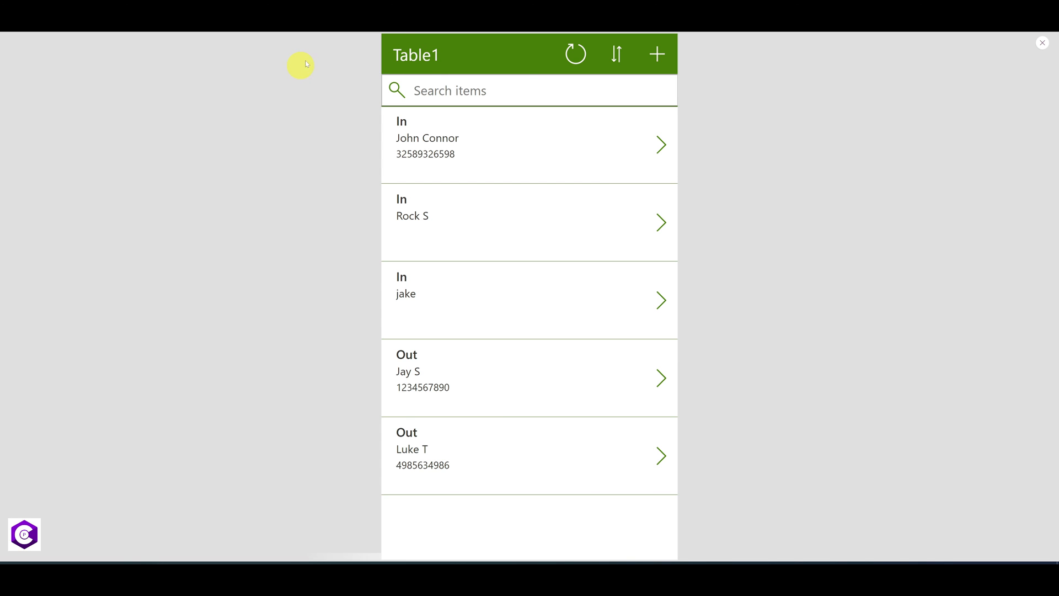
key(Escape)
Step: Narrow Screen1's Table1 title label from its left edge to X 105 and copy the Dashboard's back arrow icon into the freed header space
click(428, 114)
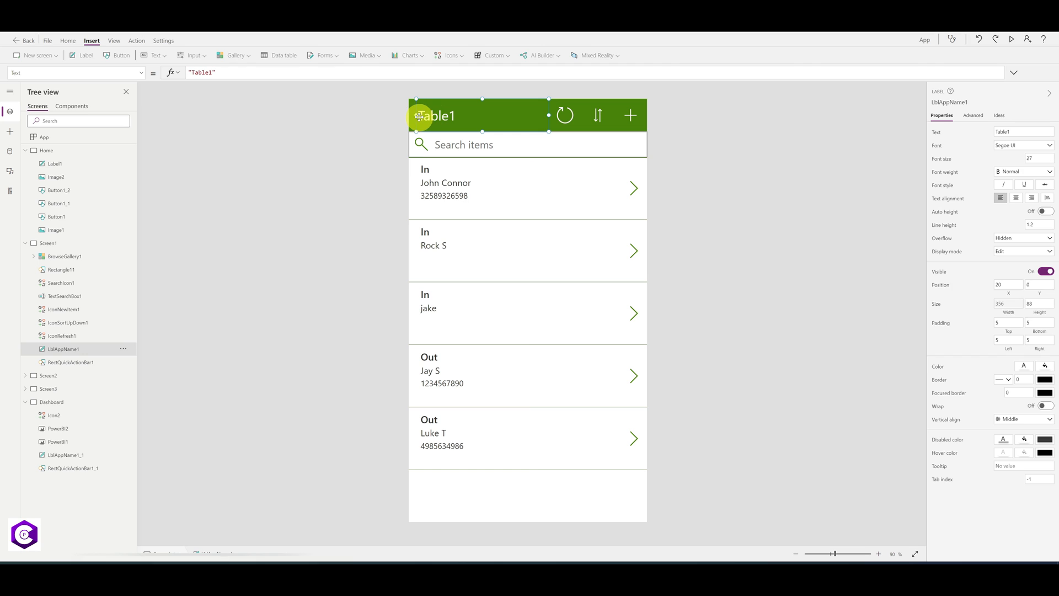
drag(415, 115, 447, 116)
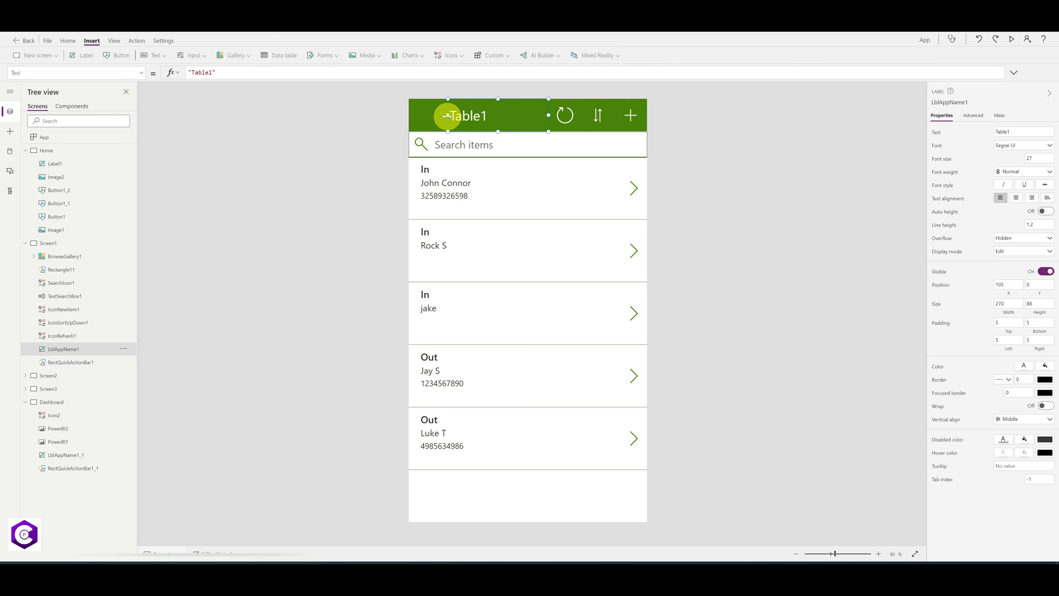
click(66, 403)
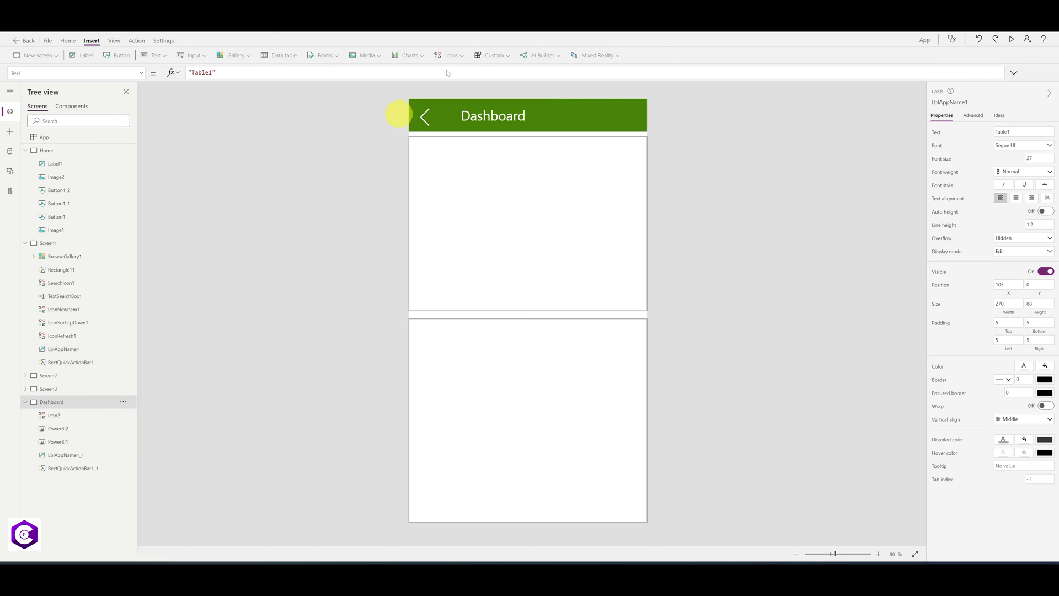
click(425, 116)
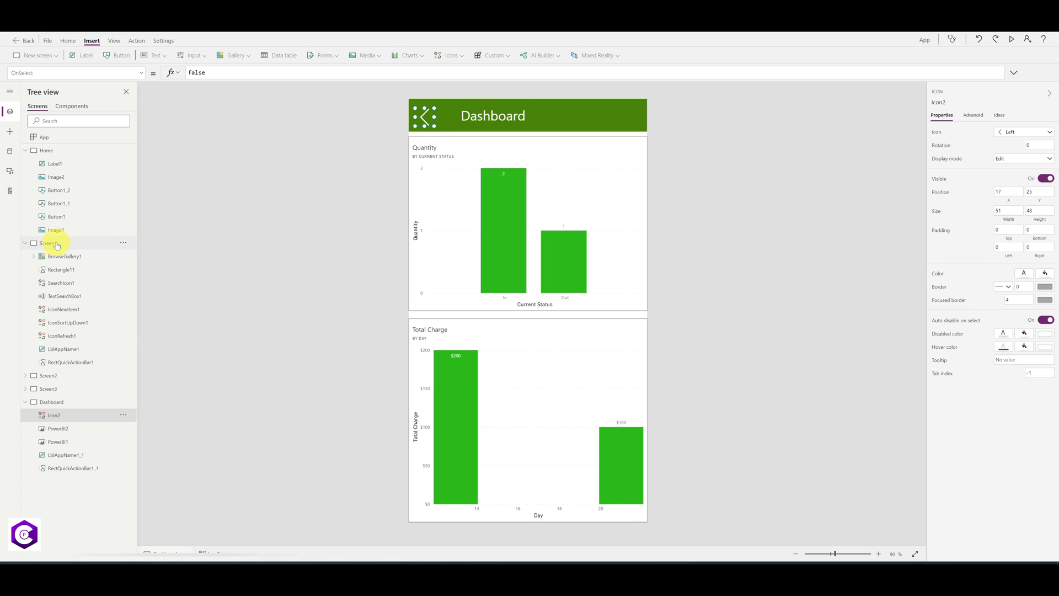
click(53, 153)
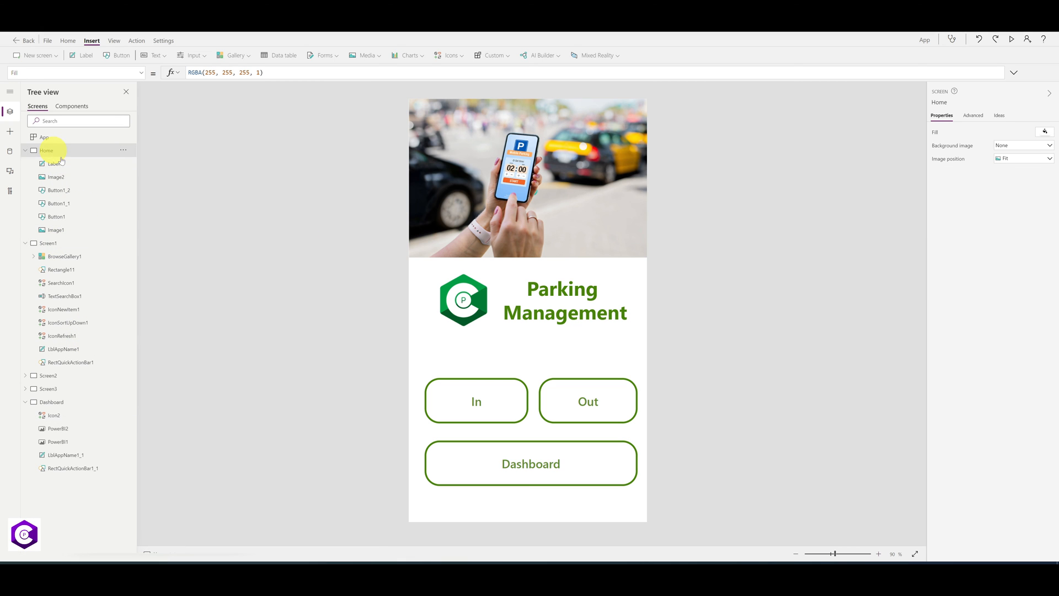
click(64, 244)
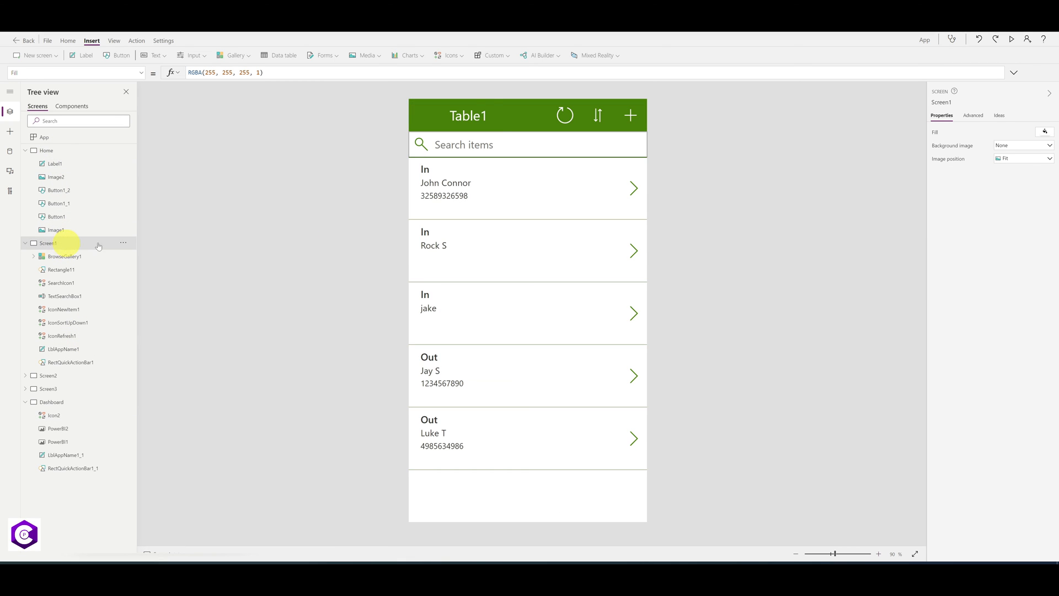
click(421, 115)
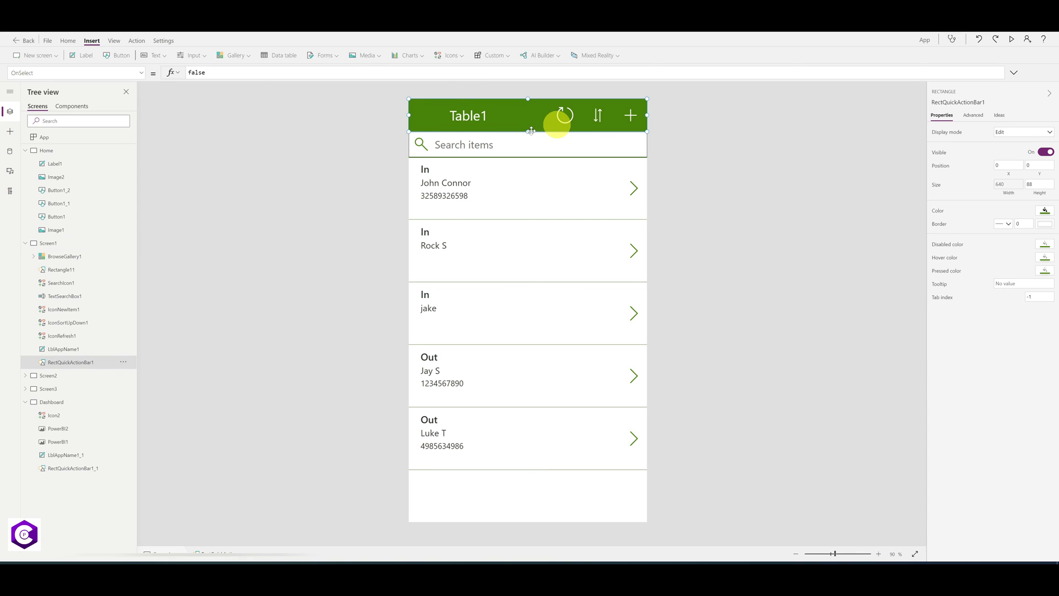
key(ctrl+v)
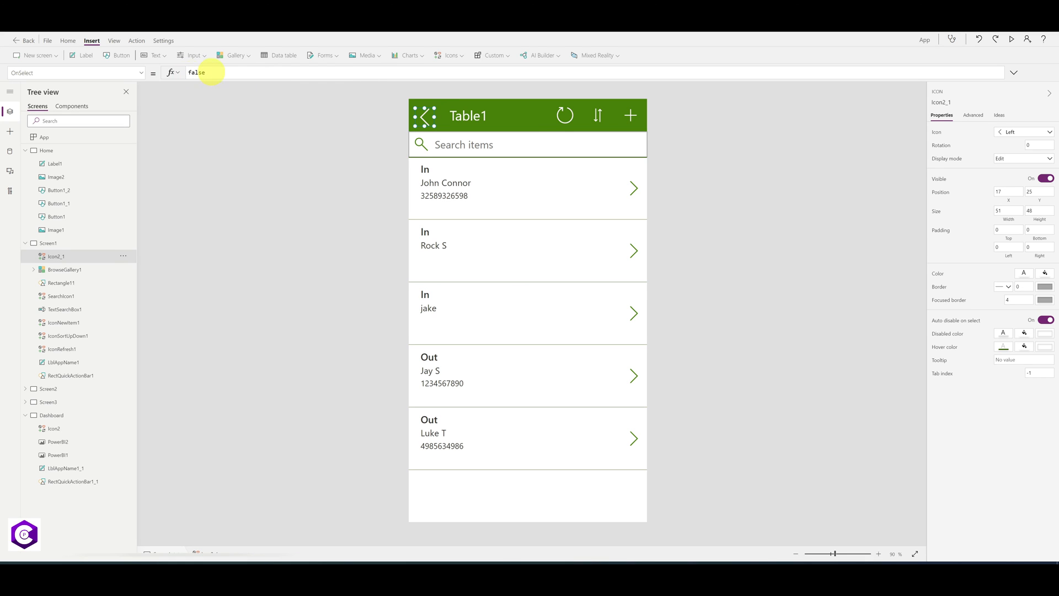
Step: Set the OnSelect formula of Screen1's back arrow icon to Navigate(Home, None)
drag(226, 71, 126, 71)
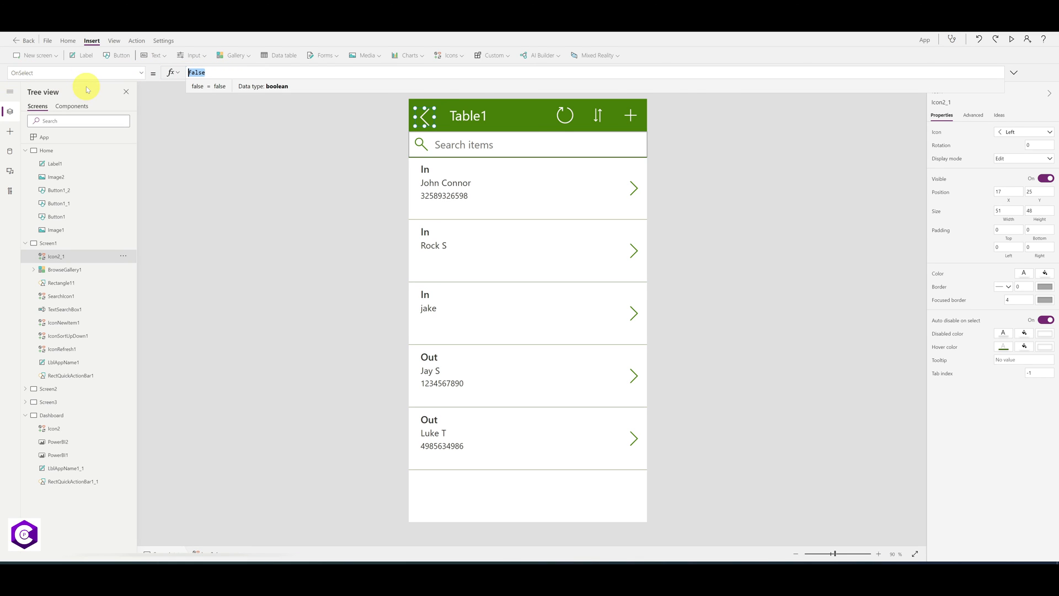
key(BackSpace)
text(naviga)
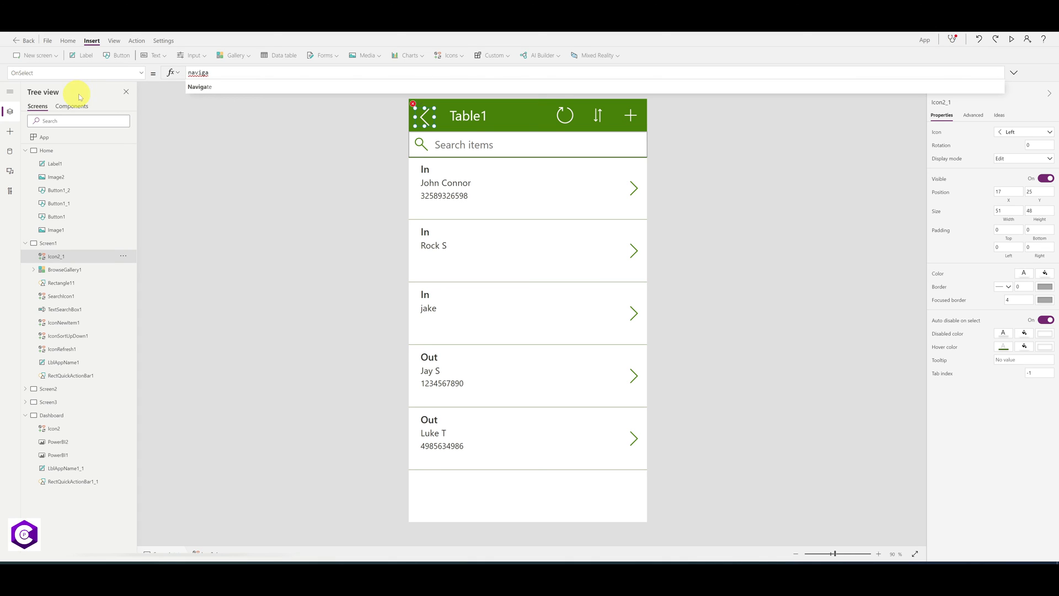
click(200, 87)
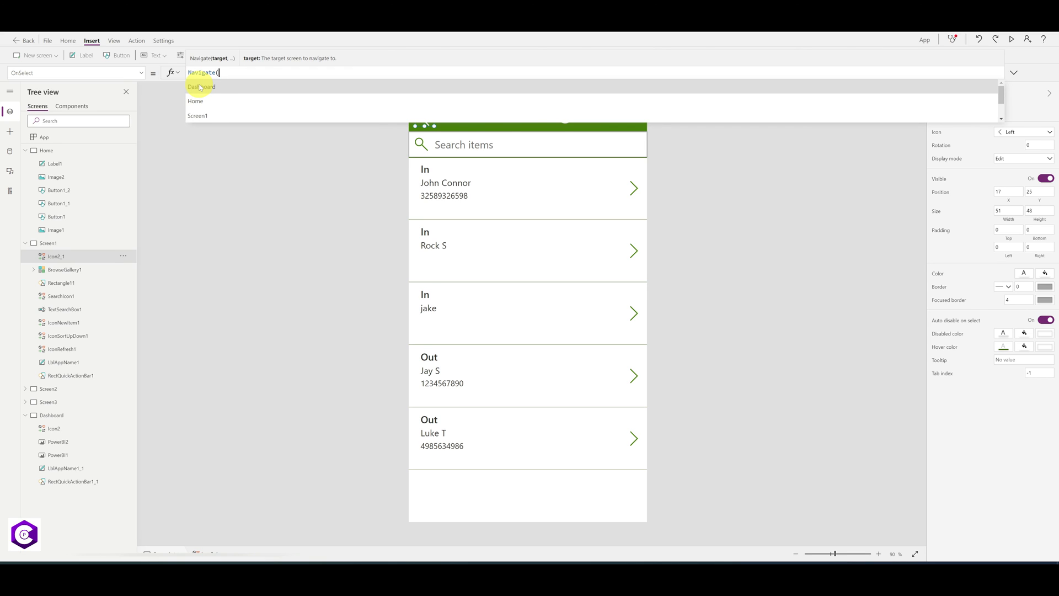
click(202, 103)
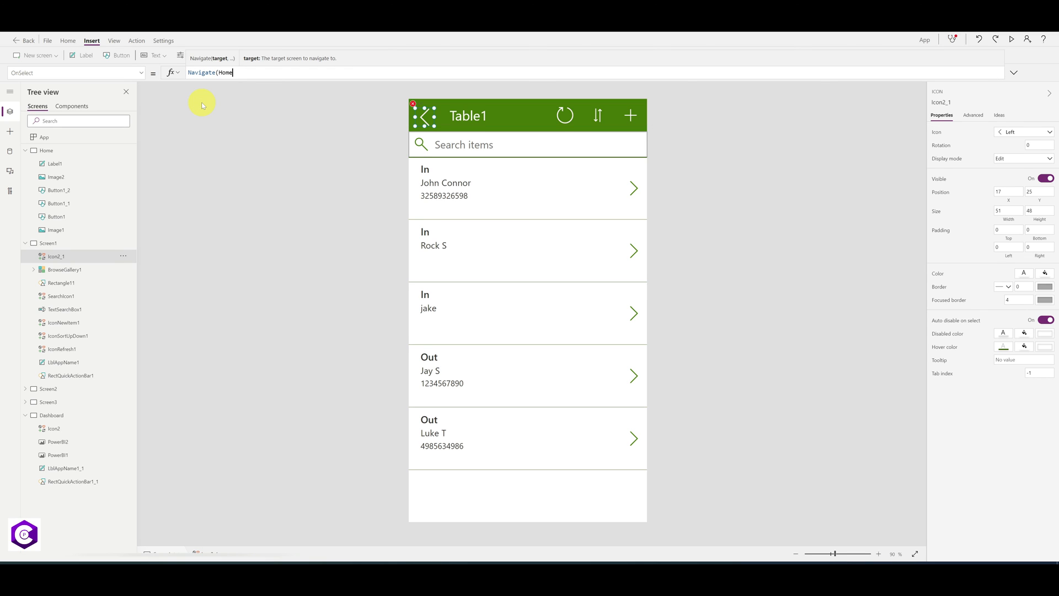
text(, none)
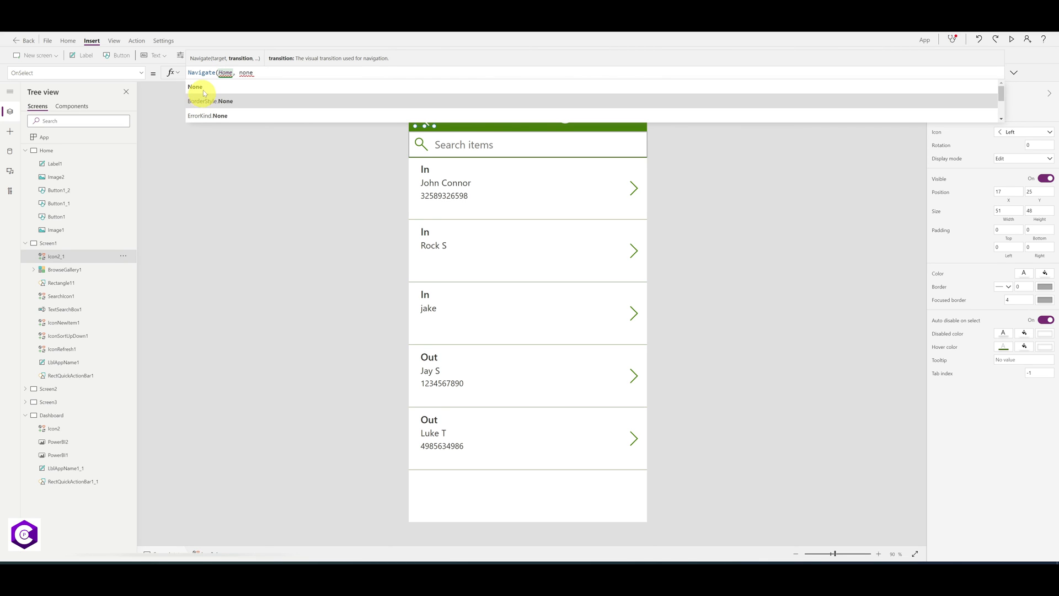
click(203, 89)
text())
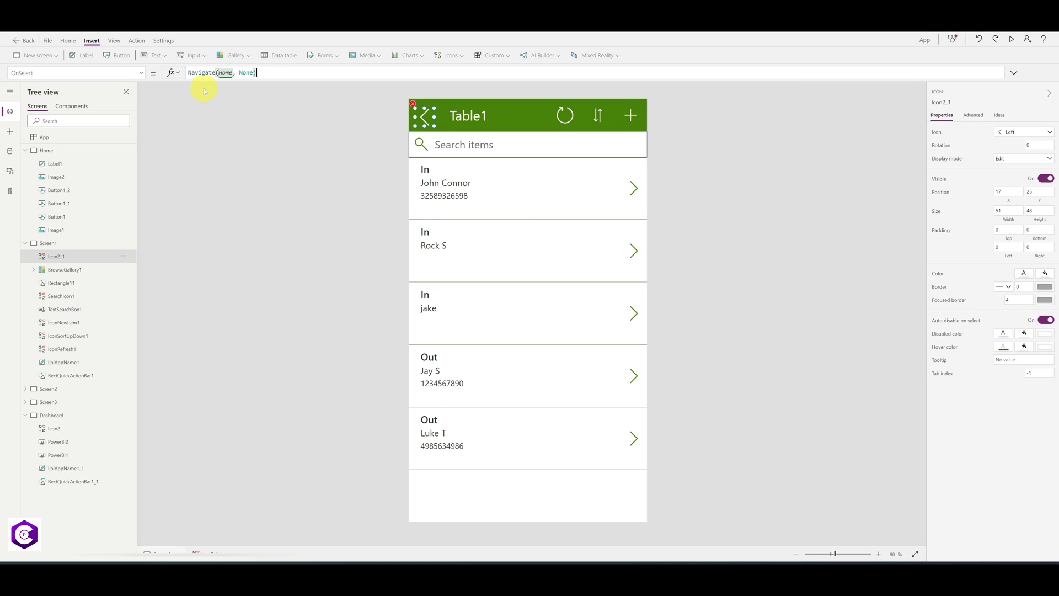
Step: Try the Dashboard's back arrow in the preview, set its OnSelect formula to Navigate(Home, None), and return to the Home screen
click(84, 151)
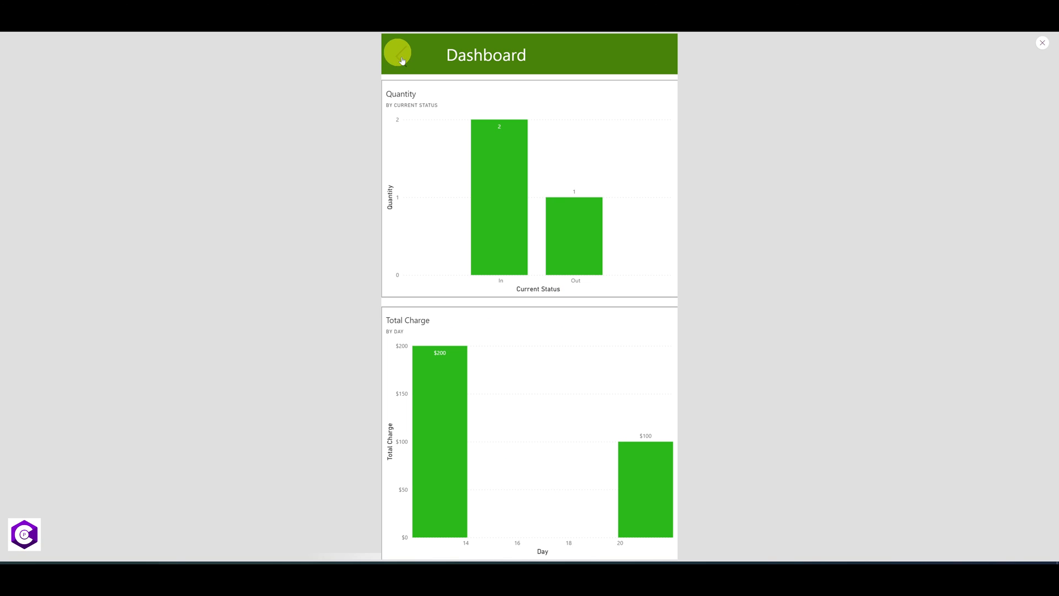
click(1042, 45)
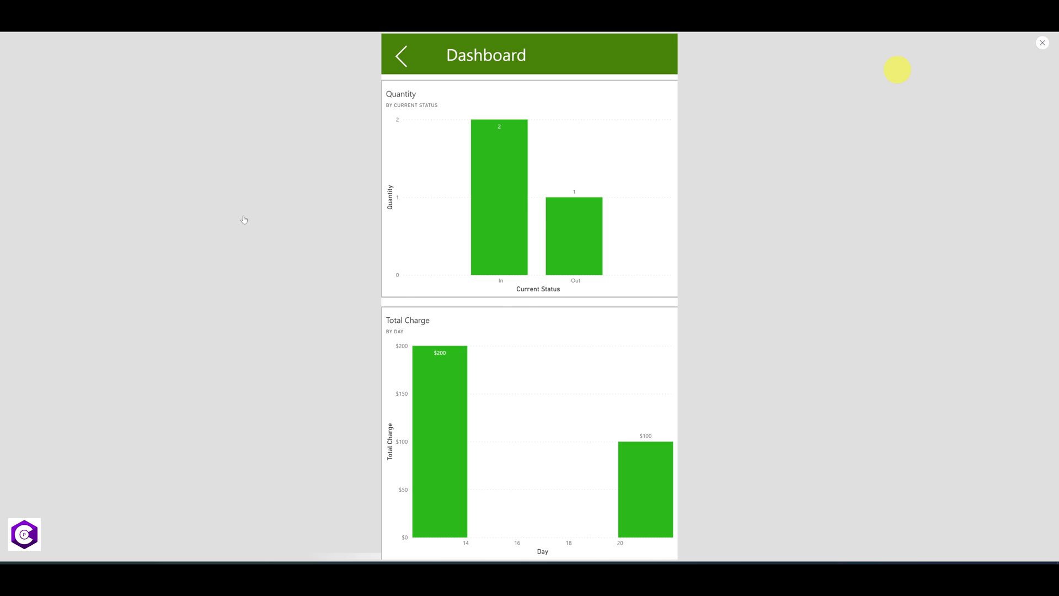
click(426, 120)
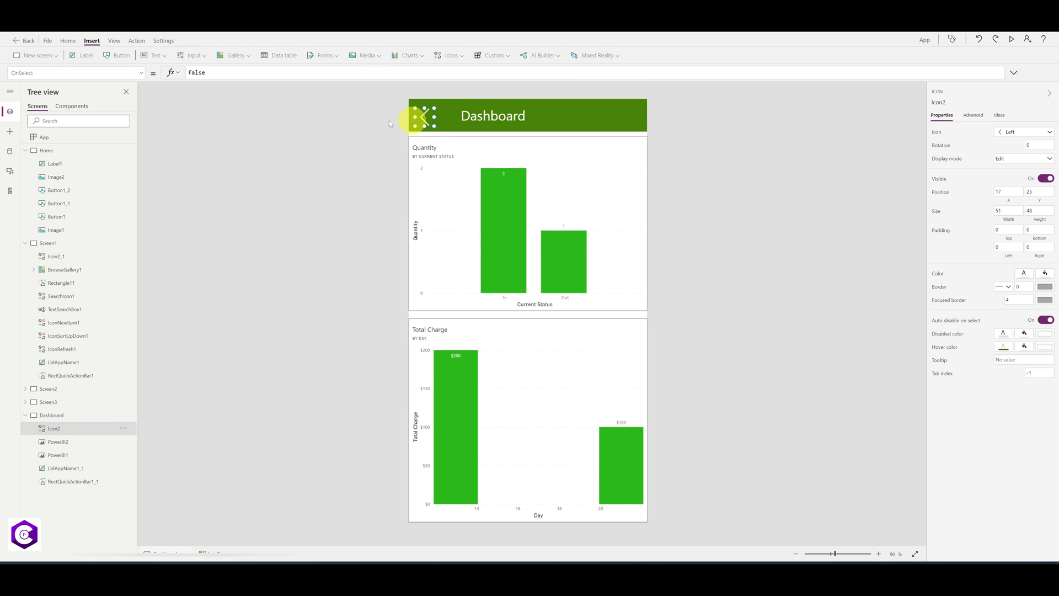
double_click(203, 72)
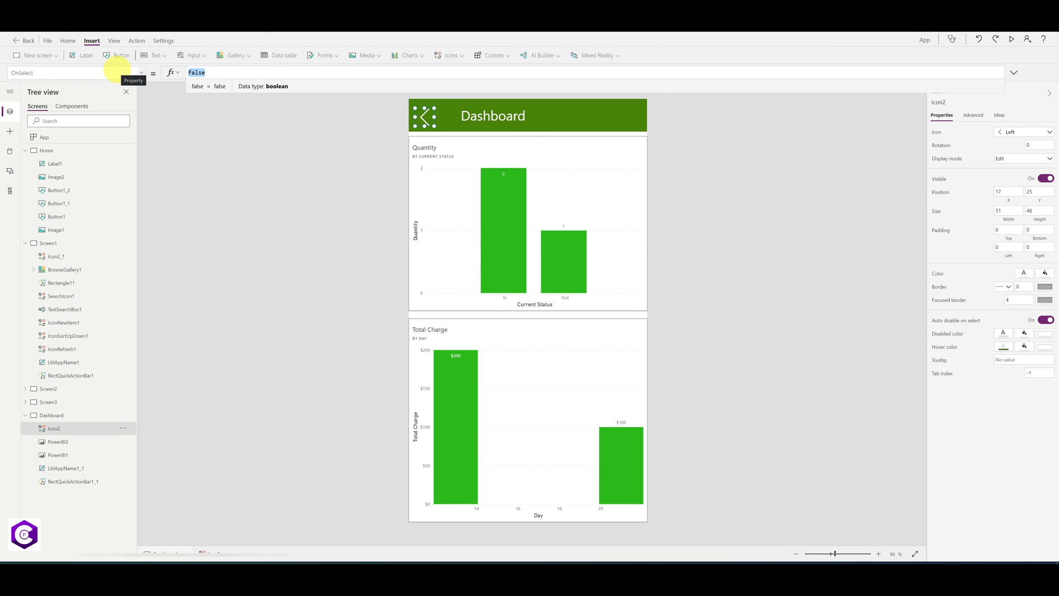
text(navi)
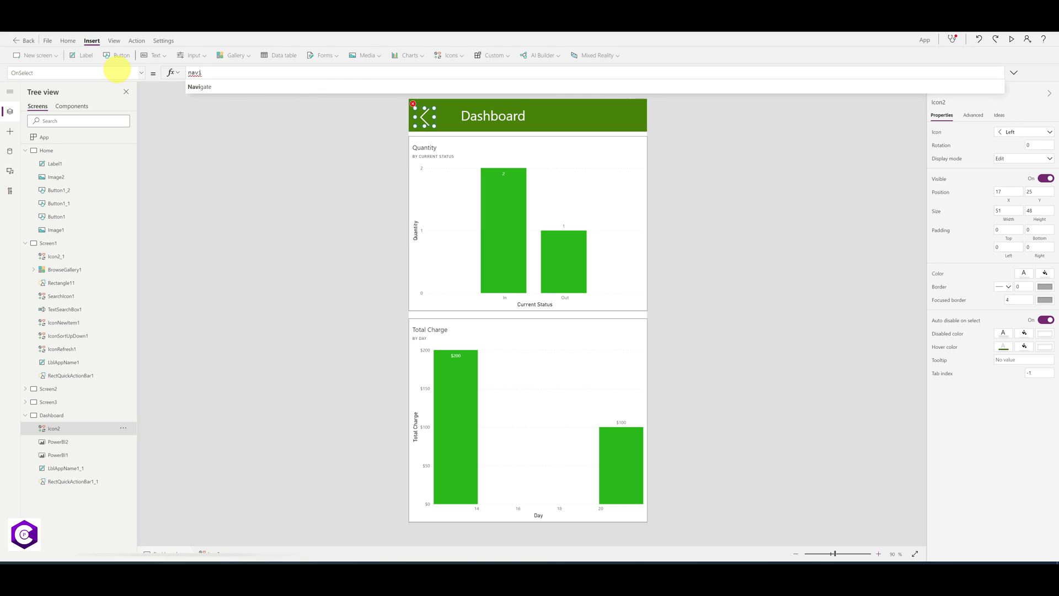
click(218, 86)
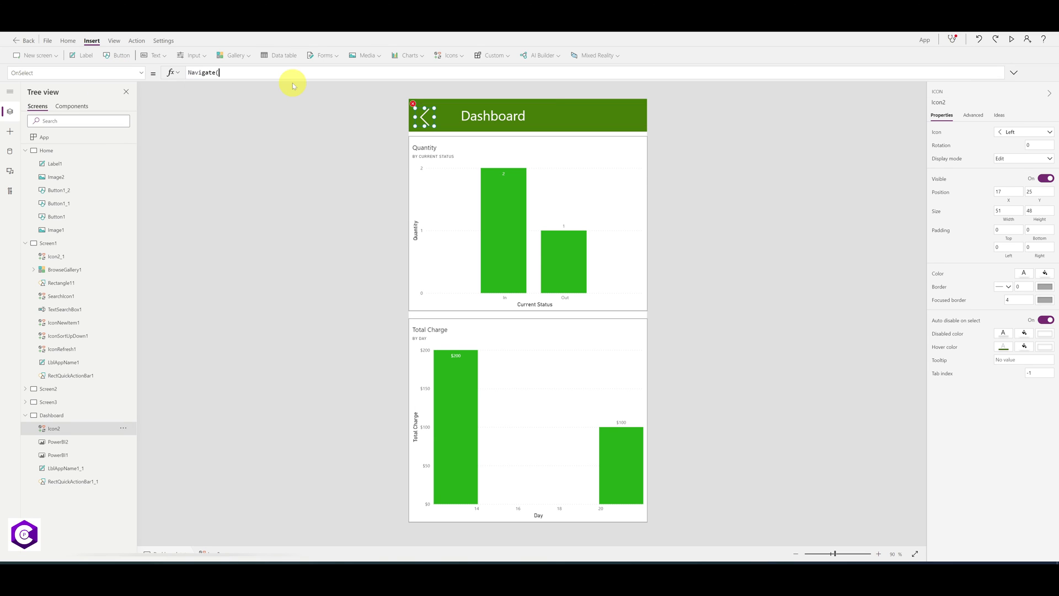
text(home)
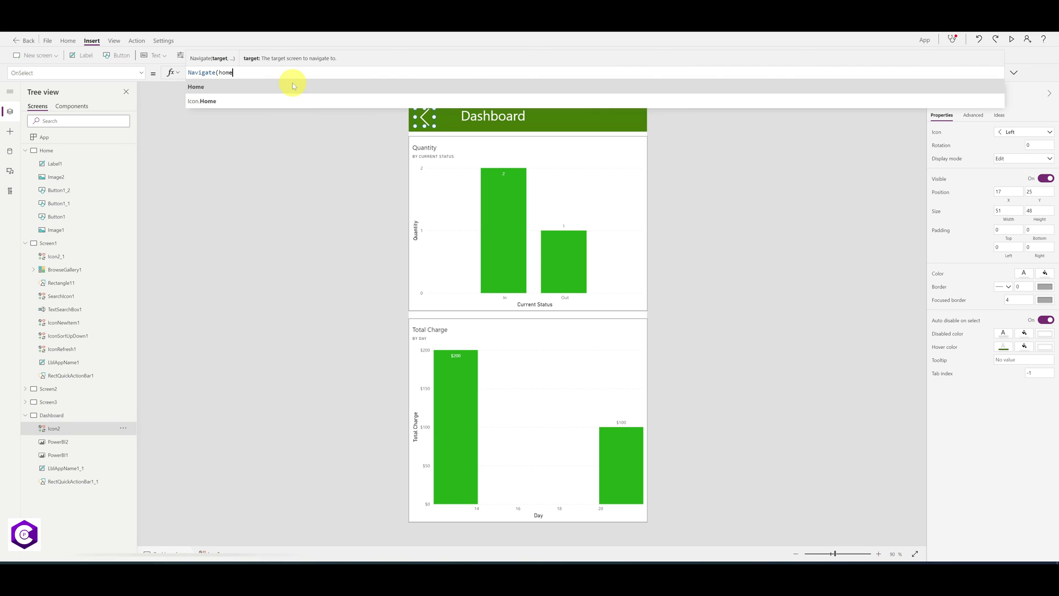
text(, none)
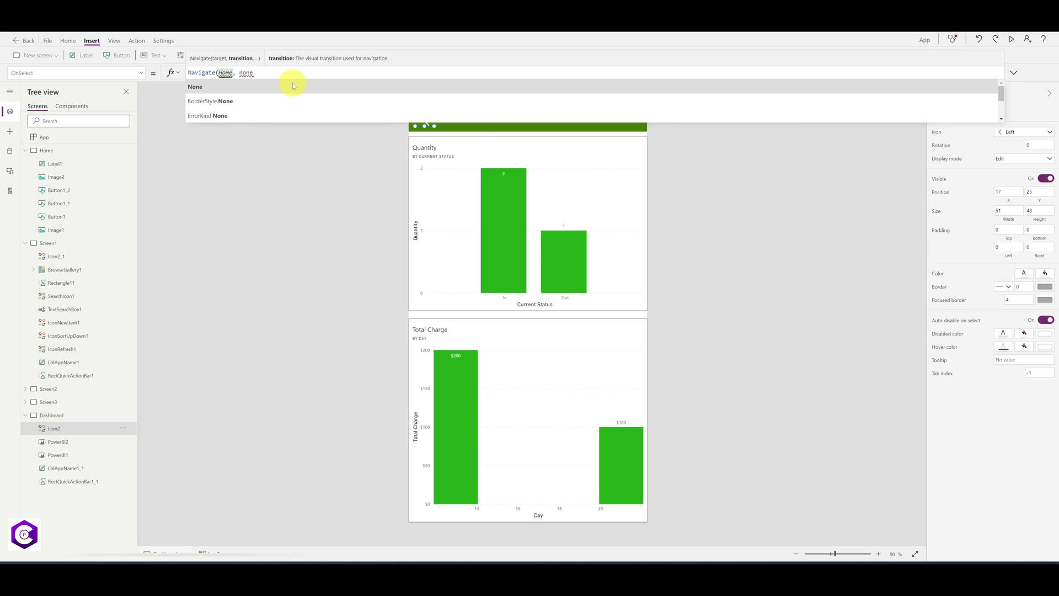
text())
click(349, 201)
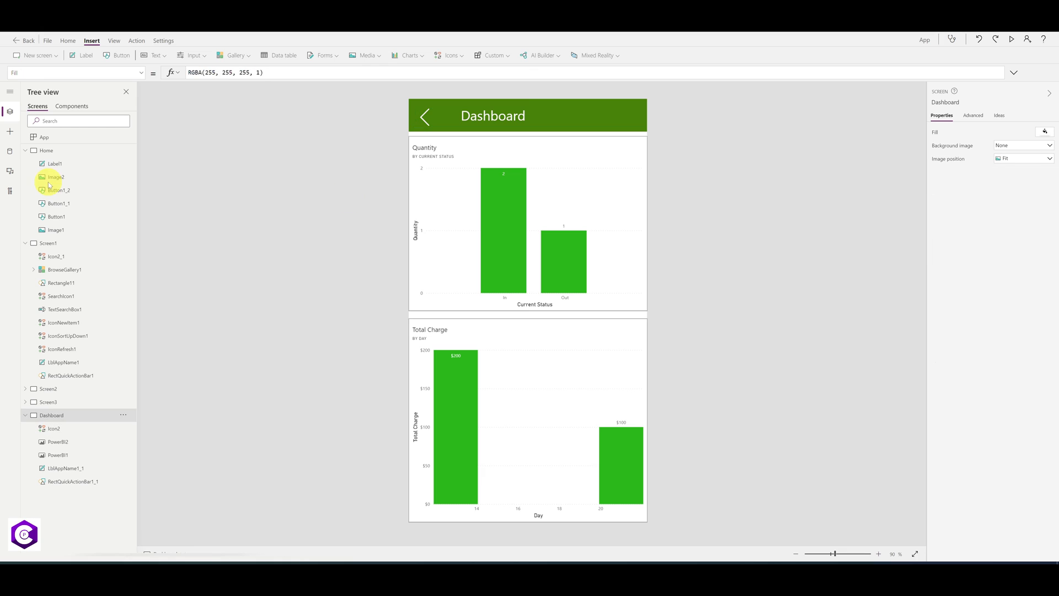
click(55, 156)
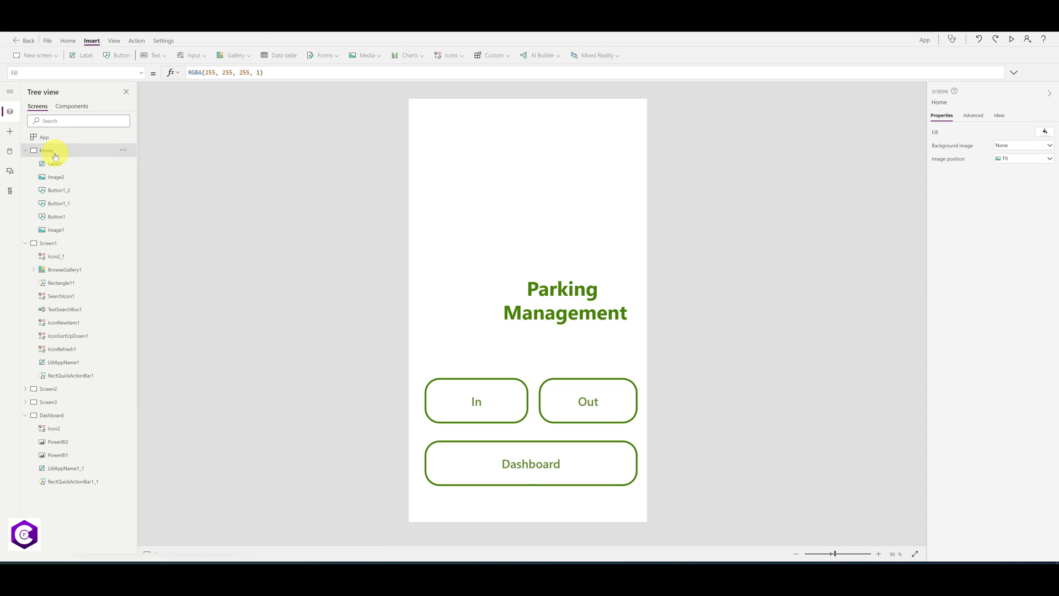